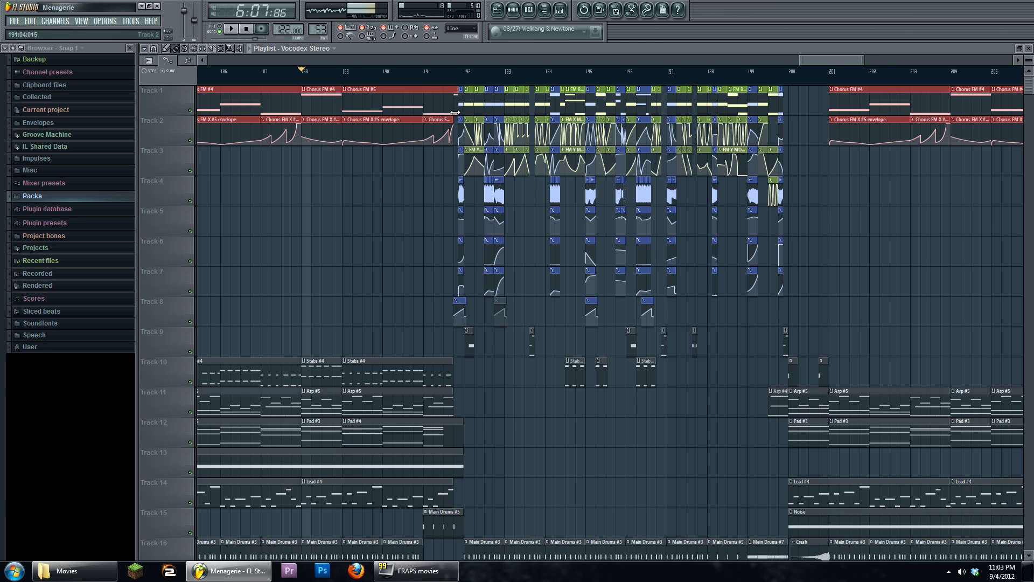
# Step: Play the arrangement from bar 188 through the vocoder bass break and stop playback
pyautogui.click(560, 9)
pyautogui.press('F9')
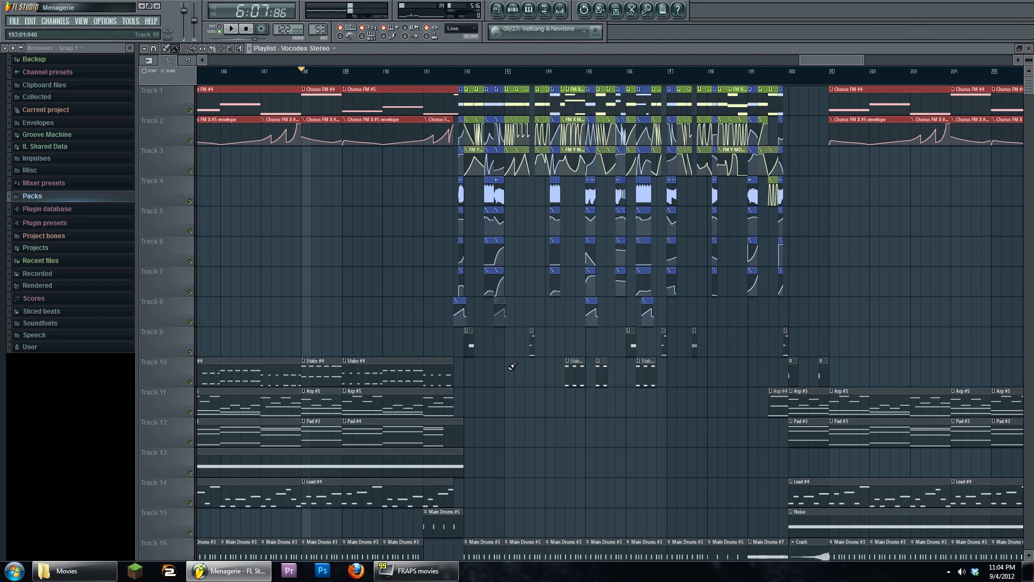
pyautogui.click(235, 28)
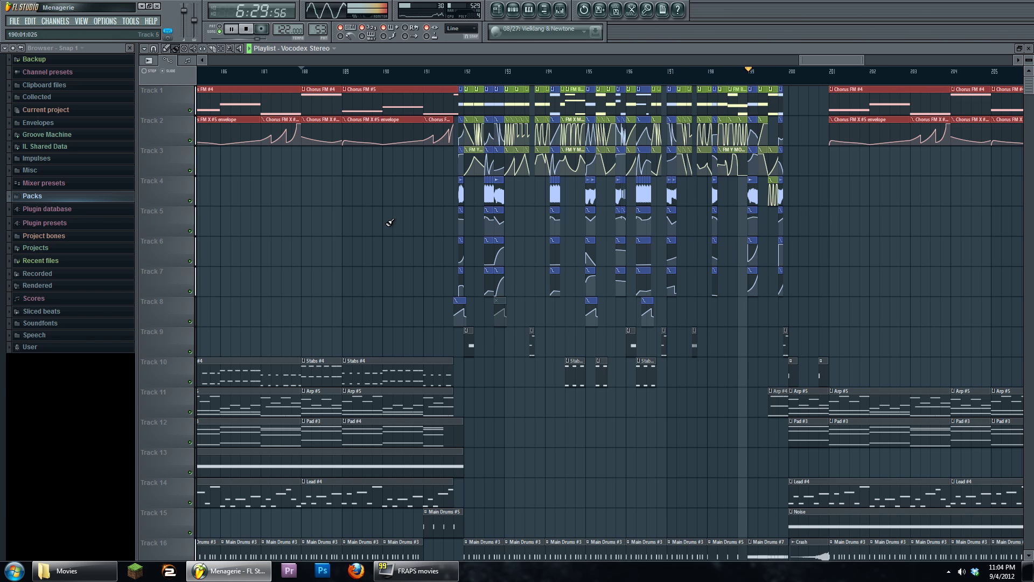
pyautogui.scroll(-5, 288, 245)
pyautogui.scroll(-3, 288, 245)
pyautogui.scroll(5, 288, 245)
pyautogui.scroll(3, 288, 245)
pyautogui.click(246, 29)
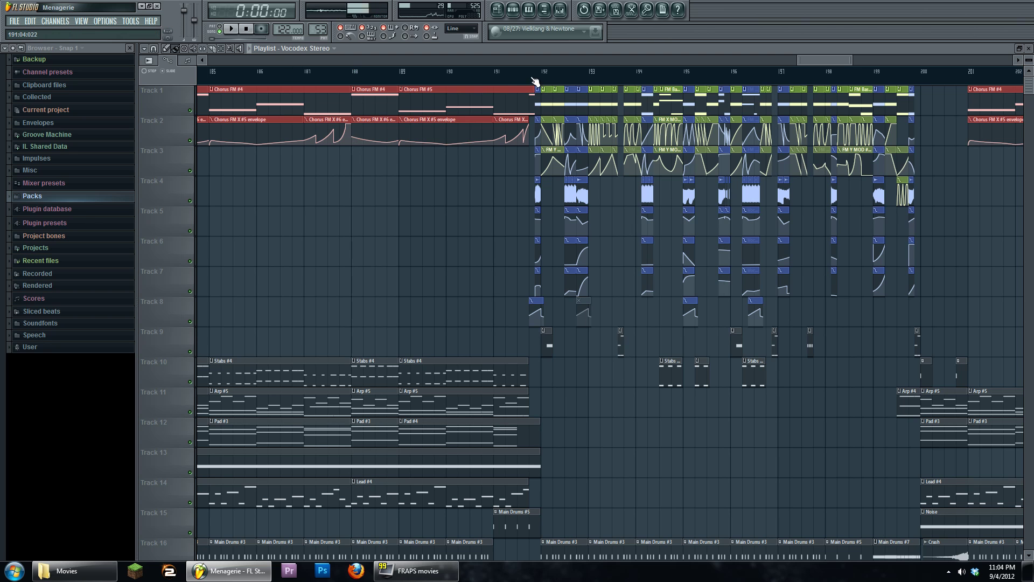
# Step: Place the playhead at the second group of Modulator clips after bar 192 and look through the mixer tracks with Carrier selected
pyautogui.click(507, 80)
pyautogui.scroll(3, 430, 197)
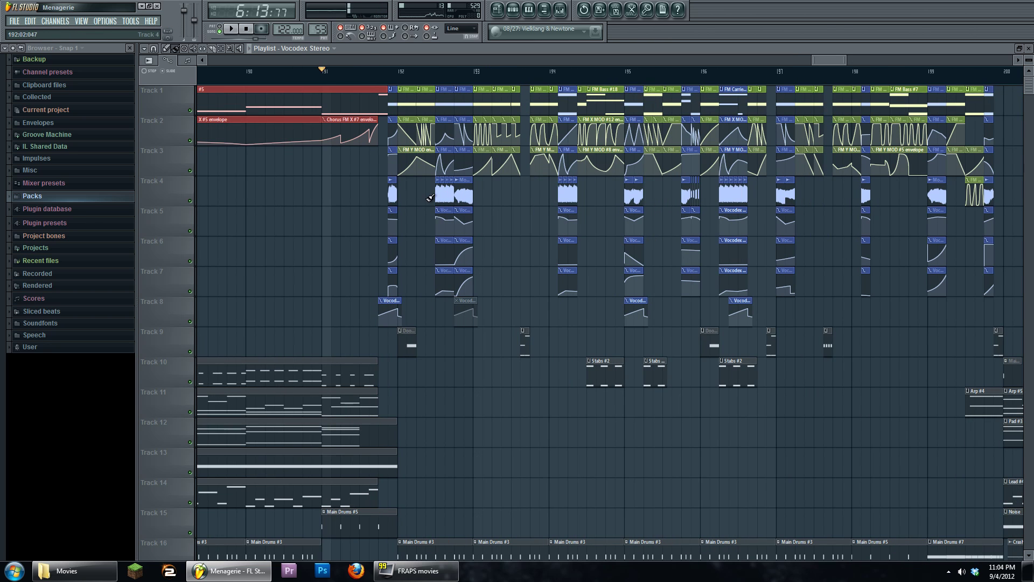
pyautogui.click(436, 71)
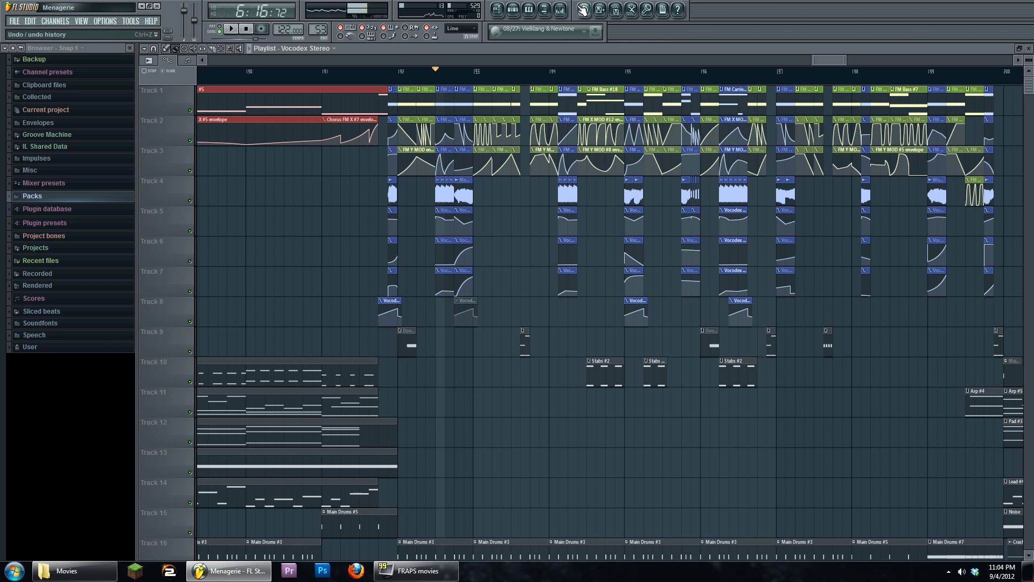
pyautogui.click(568, 9)
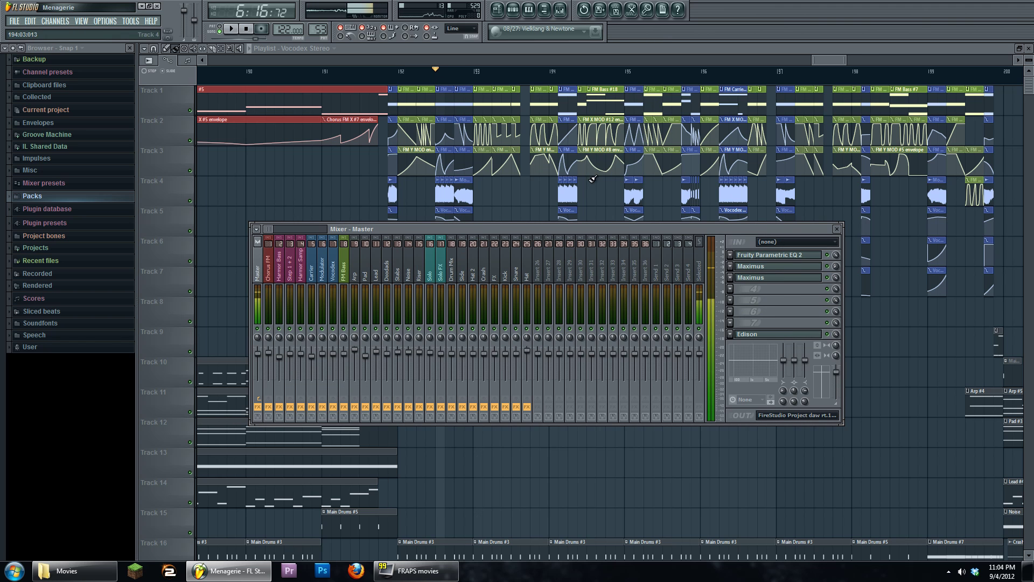
pyautogui.click(318, 331)
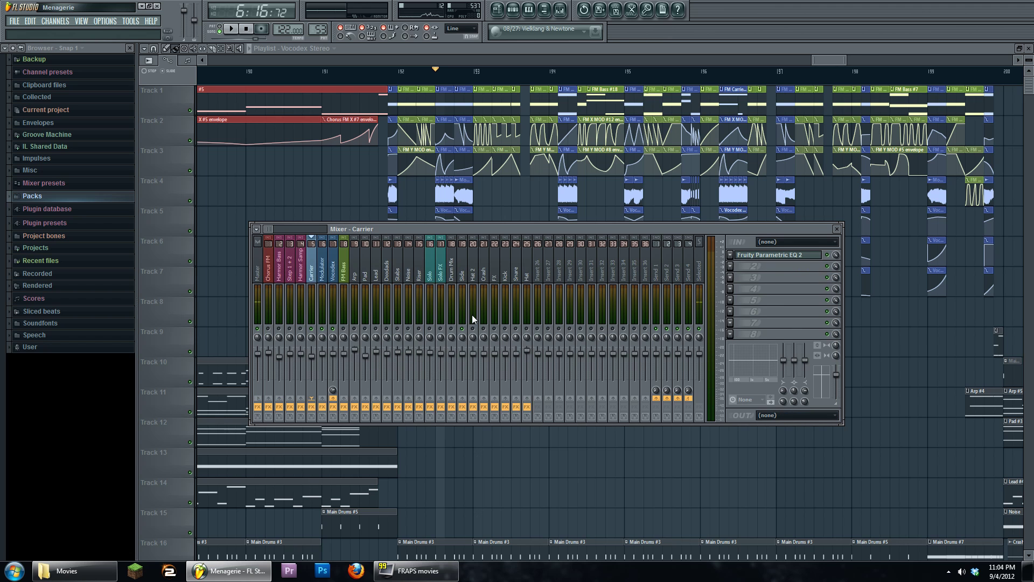
pyautogui.scroll(-5, 473, 312)
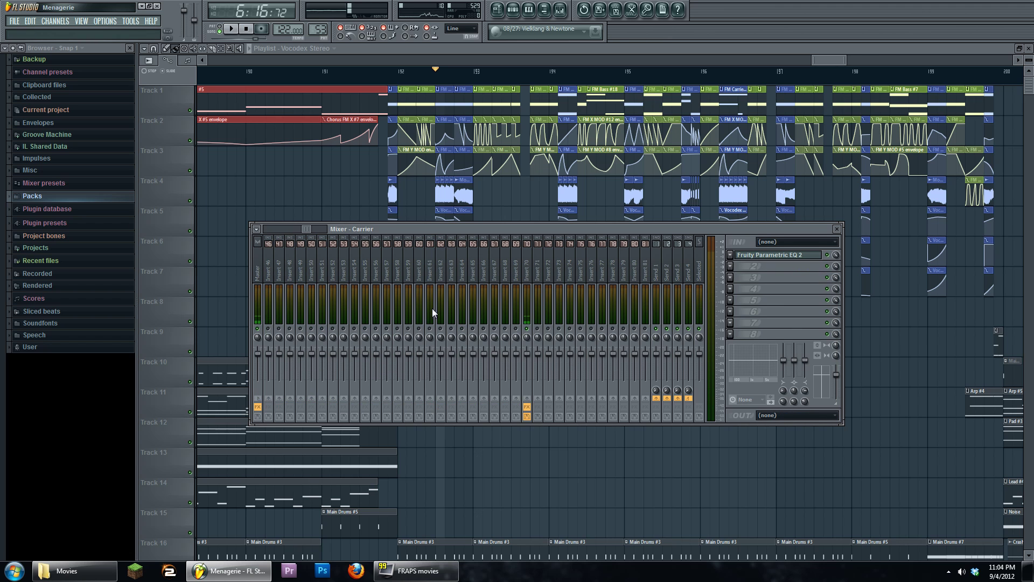
pyautogui.scroll(5, 457, 309)
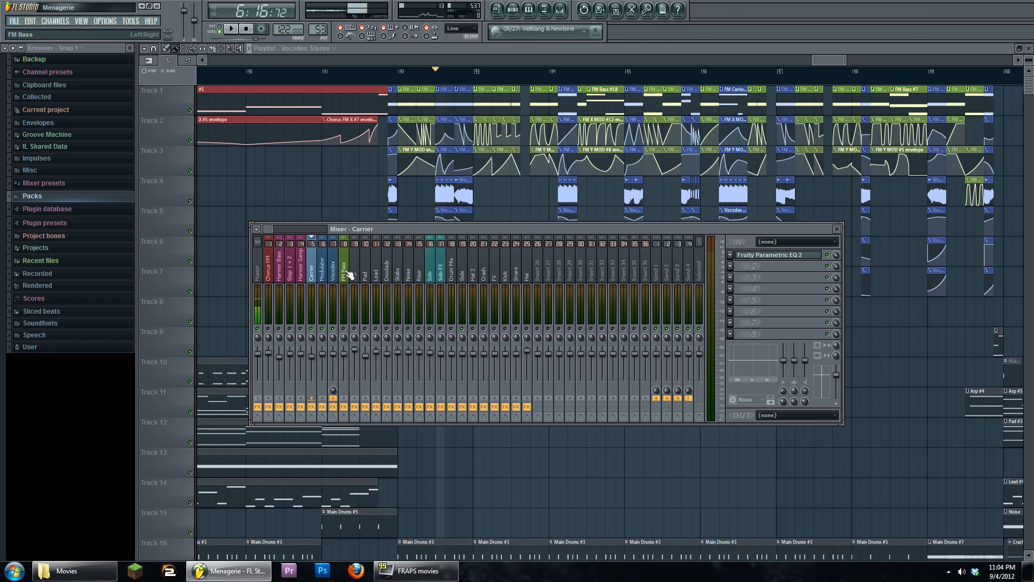
# Step: Play the vocoder bass break from its first blue clip just before bar 192
pyautogui.click(384, 75)
pyautogui.press('space')
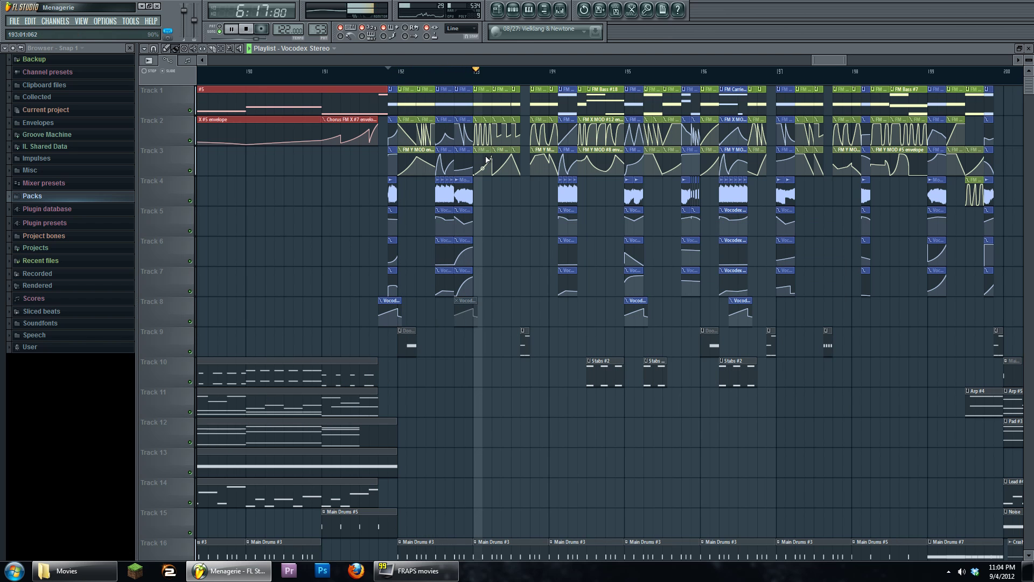
pyautogui.scroll(-3, 484, 228)
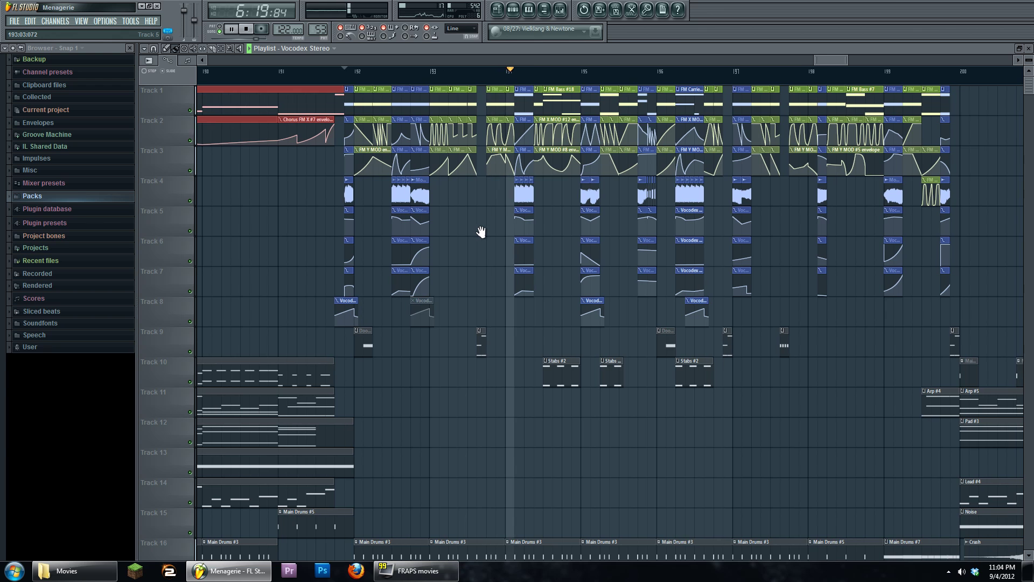
pyautogui.scroll(1, 491, 230)
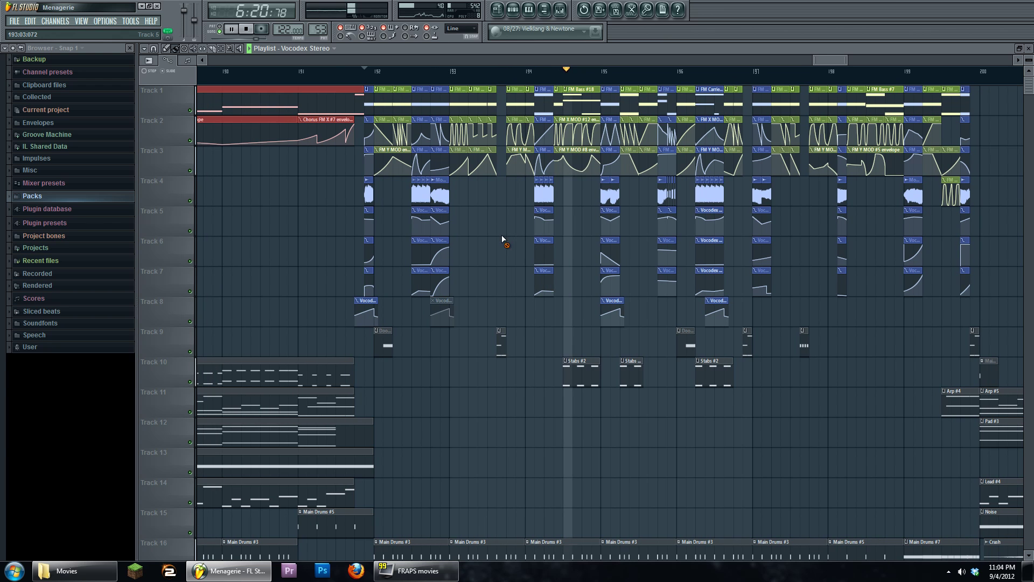
# Step: View the Vocodex plugin on the Vocodex mixer track during playback, stop playback and close the open windows
pyautogui.click(560, 9)
pyautogui.click(760, 255)
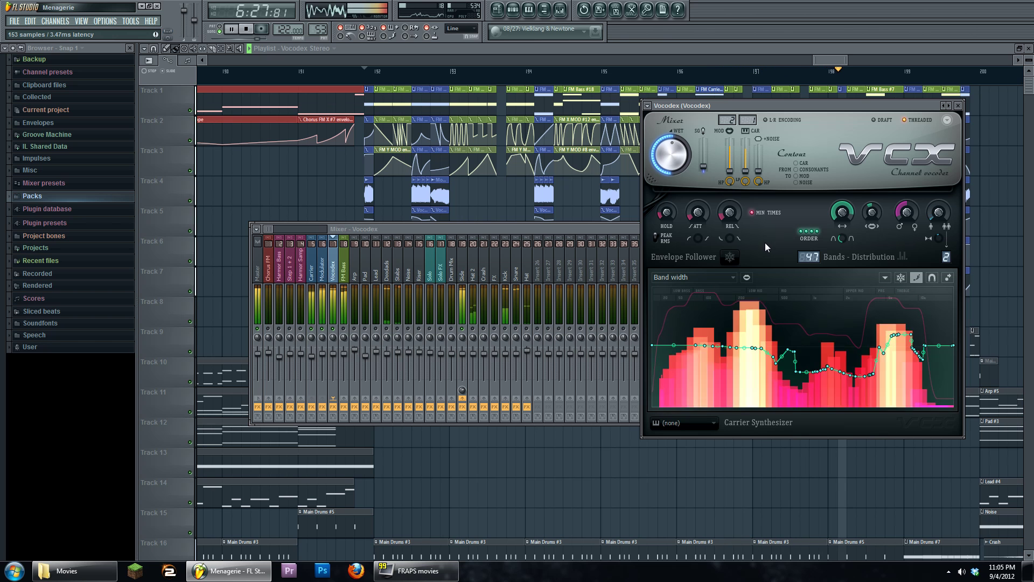
pyautogui.click(248, 29)
pyautogui.moveTo(781, 113); pyautogui.dragTo(769, 138)
pyautogui.press('F12')
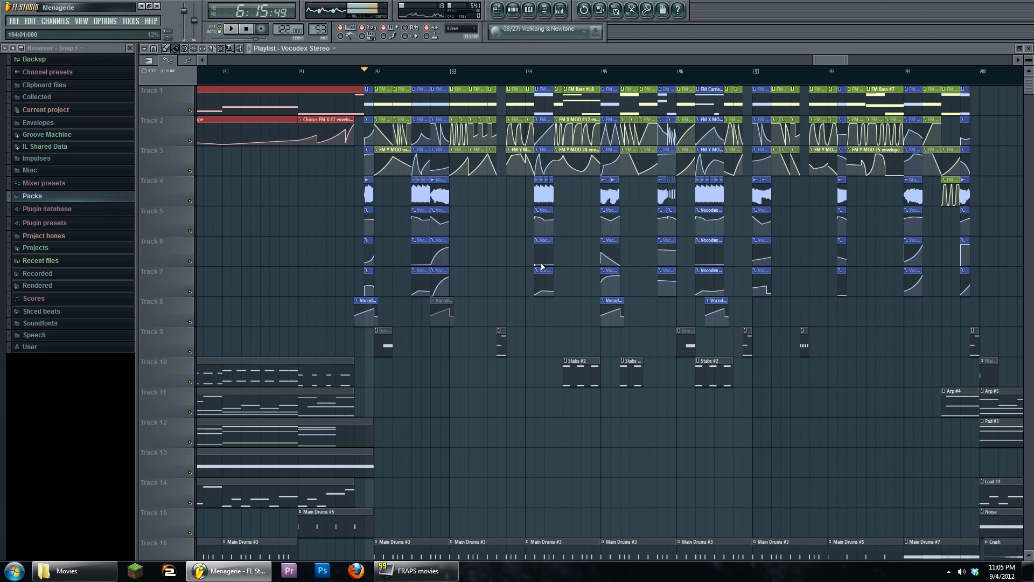
# Step: Reopen Vocodex on the Vocodex mixer track, show its Band gain multiplier curve, and return to the playlist
pyautogui.scroll(3, 606, 247)
pyautogui.scroll(-3, 619, 240)
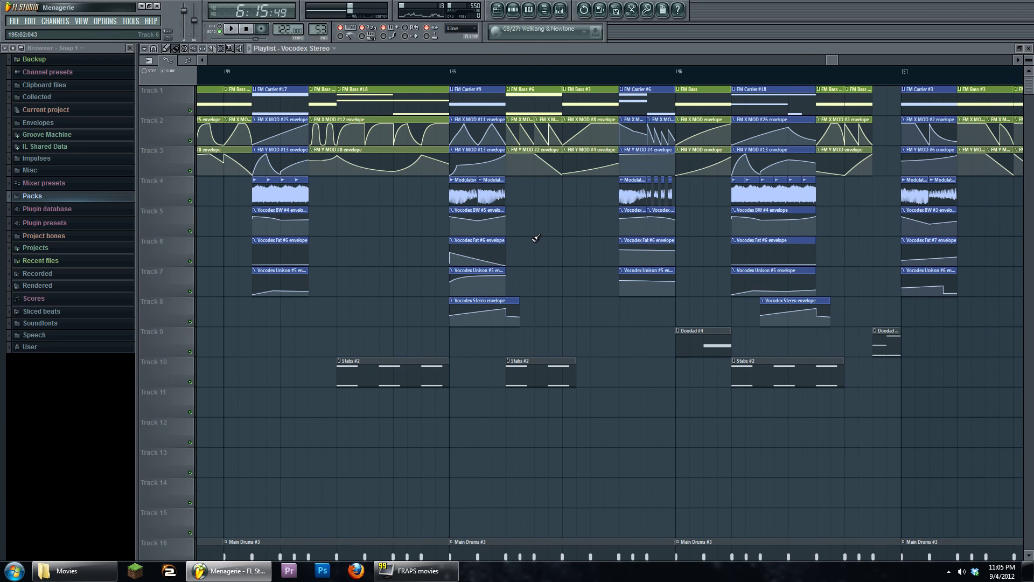
pyautogui.scroll(-1, 537, 237)
pyautogui.scroll(2, 565, 270)
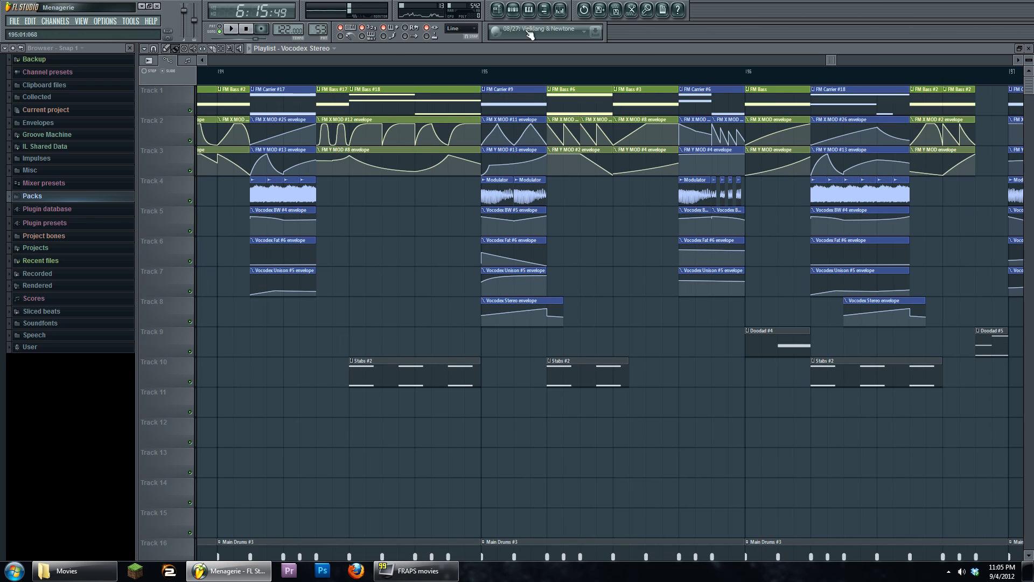
pyautogui.click(561, 9)
pyautogui.click(781, 258)
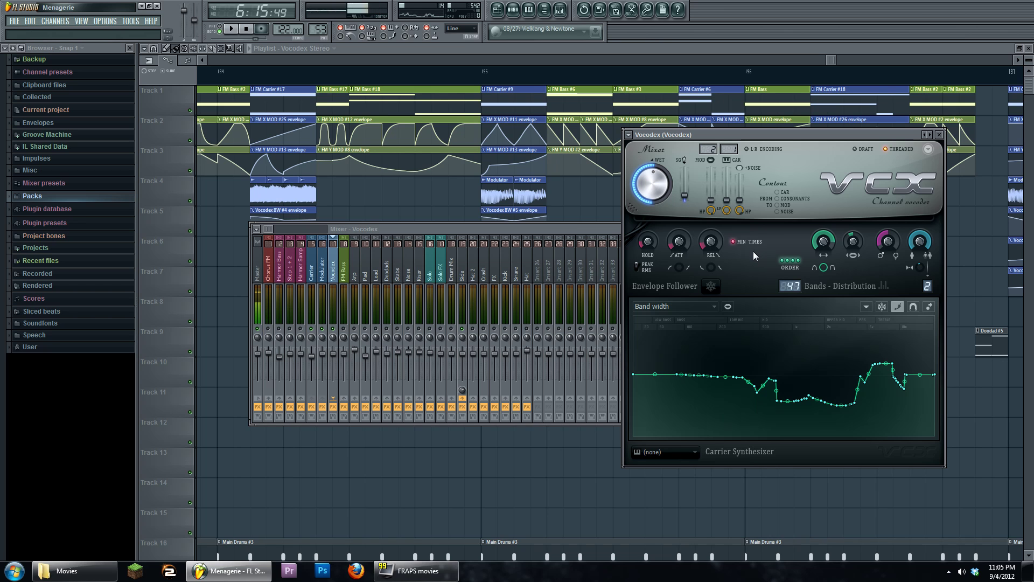
pyautogui.click(690, 307)
pyautogui.click(693, 328)
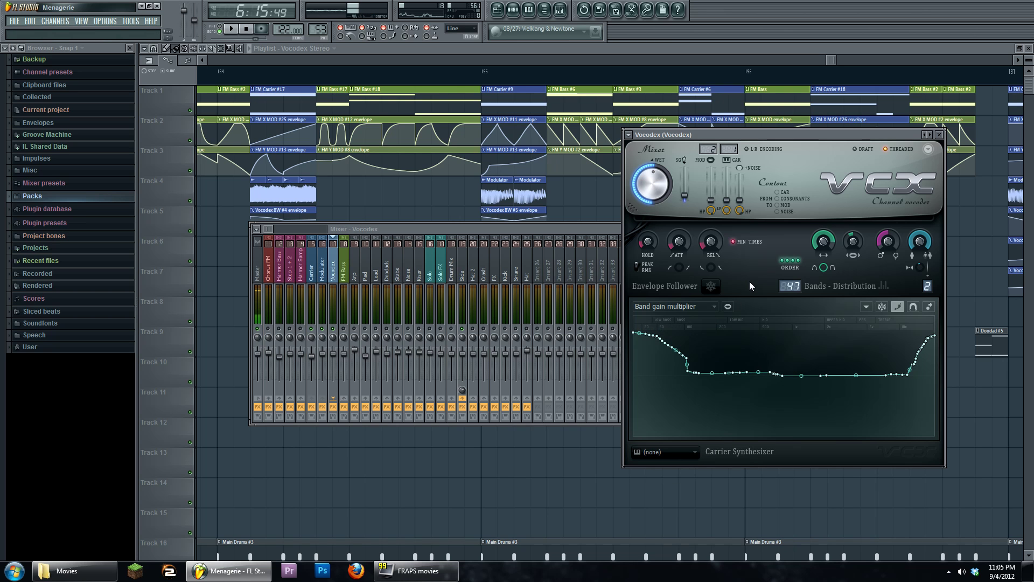
pyautogui.click(584, 198)
# Step: Play the vocoder clips in the playlist from bar 195
pyautogui.keyDown('ctrl'); pyautogui.scroll(1, 572, 218); pyautogui.keyUp('ctrl')
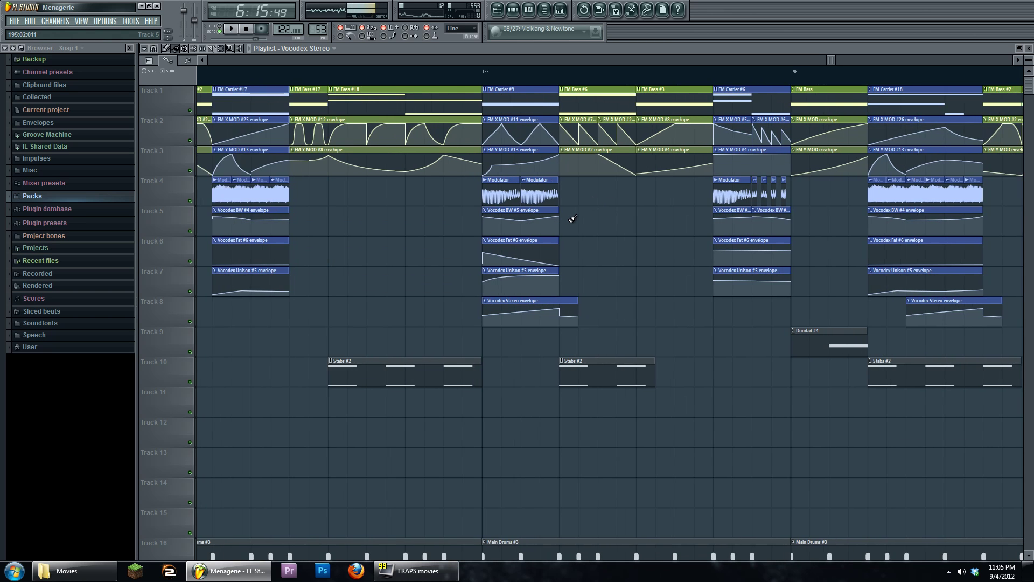
pyautogui.keyDown('ctrl'); pyautogui.scroll(2, 572, 218); pyautogui.keyUp('ctrl')
pyautogui.click(470, 72)
pyautogui.press('space')
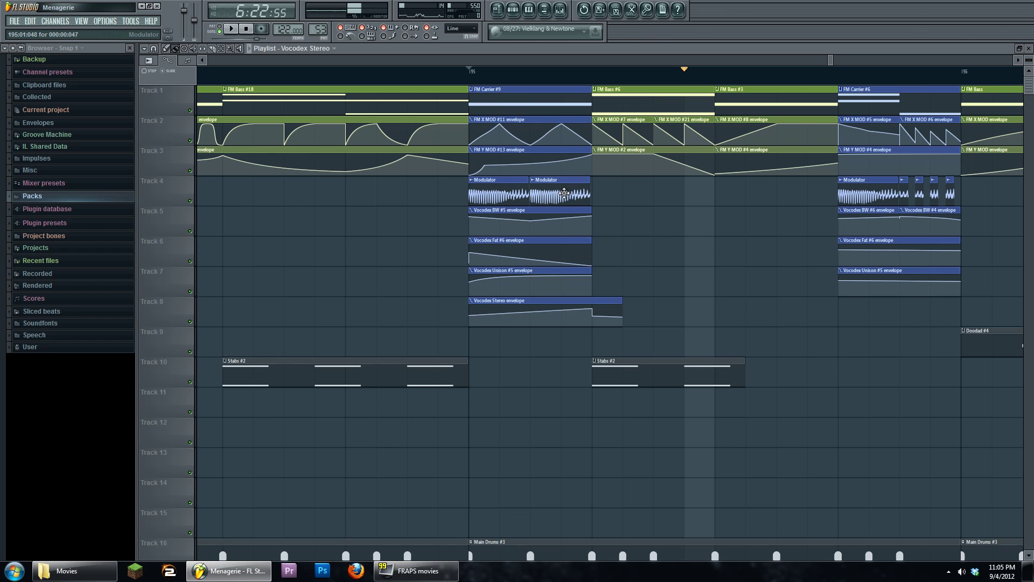
# Step: Preview the FLS_Aah yea 001 sample from the Vocals pack and collapse the Packs folder
pyautogui.click(81, 198)
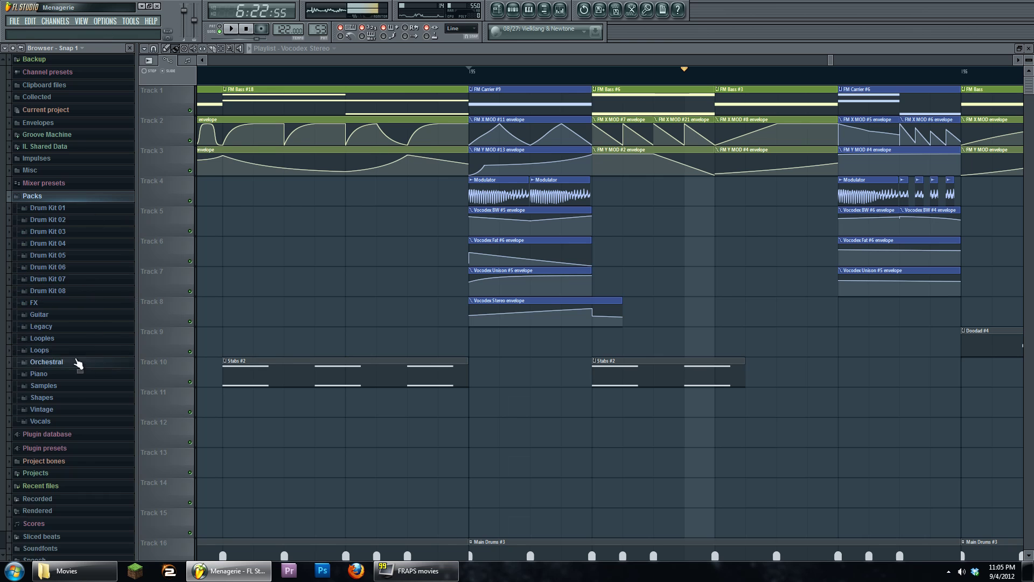
pyautogui.click(59, 421)
pyautogui.click(83, 308)
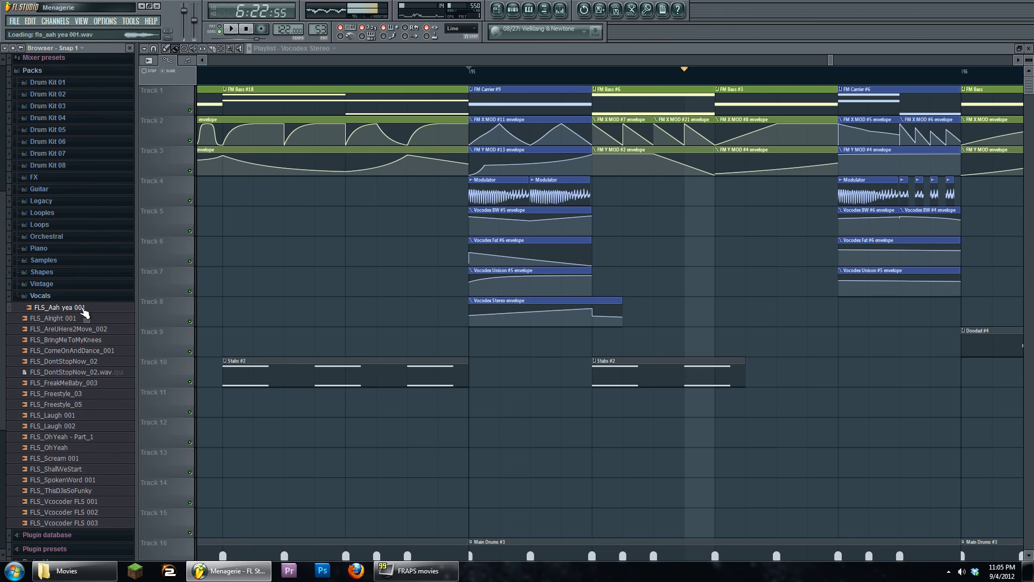
pyautogui.click(33, 70)
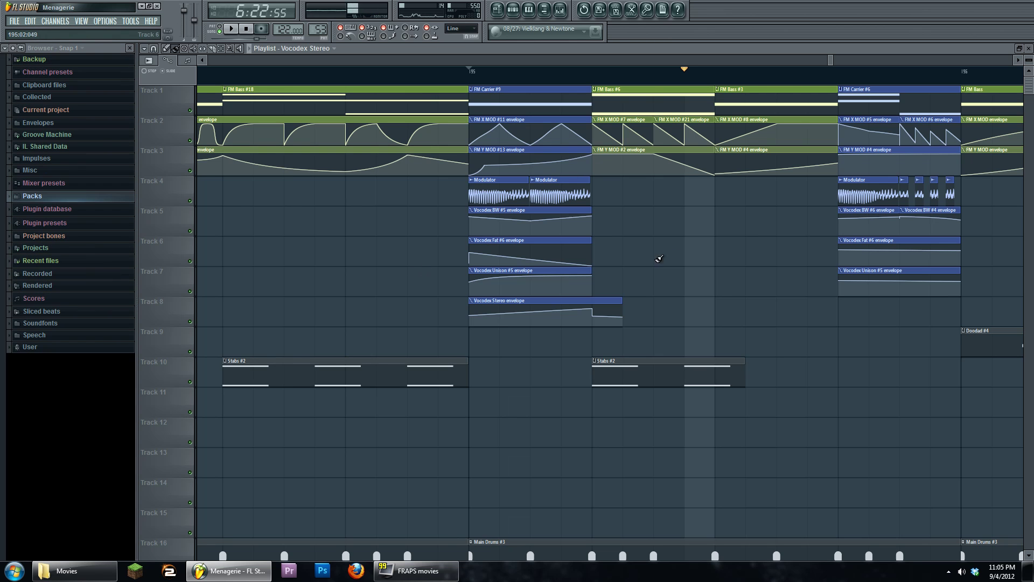
# Step: Return the playhead to bar 195, inspect the Carrier mixer track, and open Vocodex on the Vocodex track
pyautogui.click(470, 70)
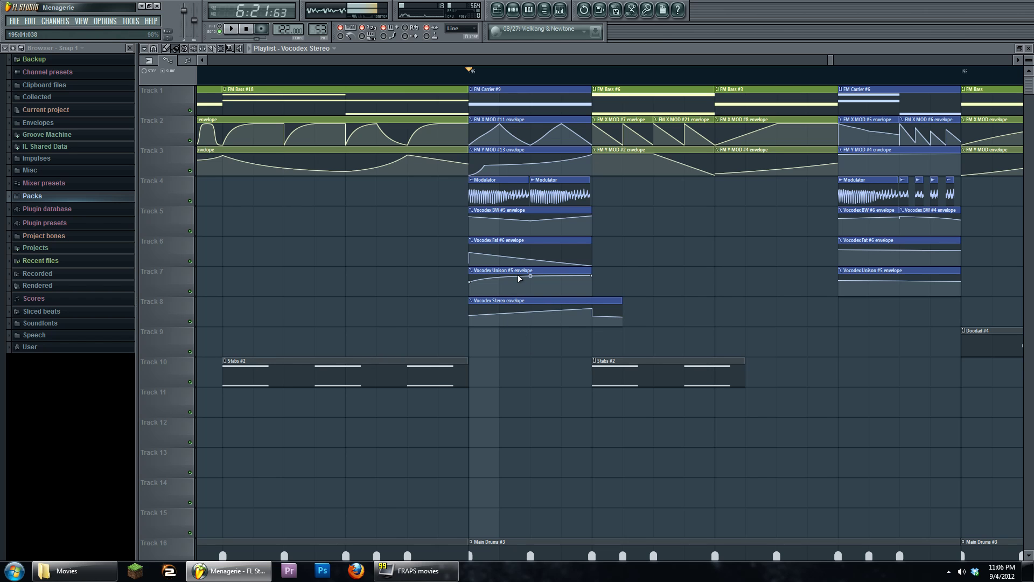
pyautogui.click(561, 18)
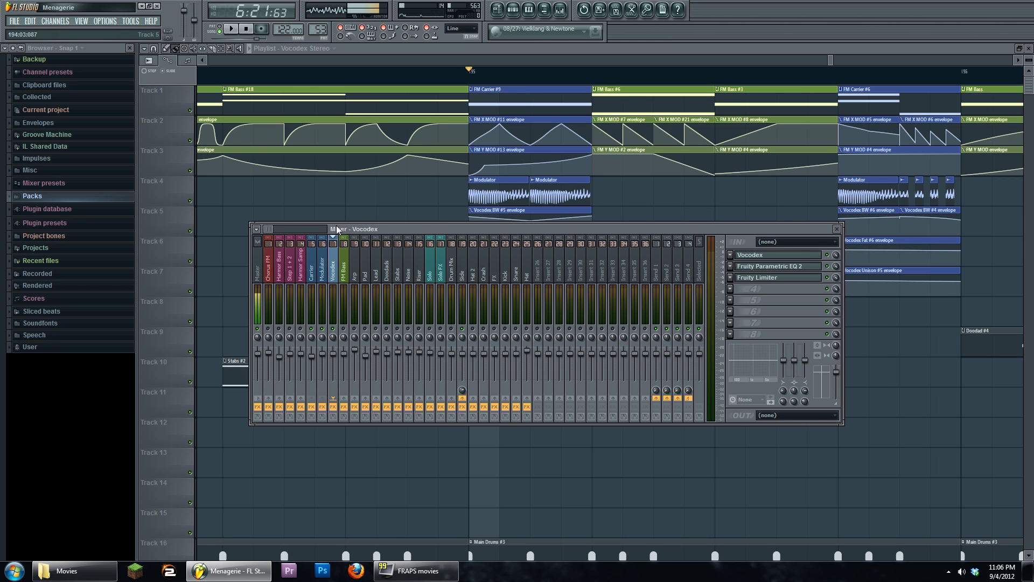
pyautogui.click(311, 269)
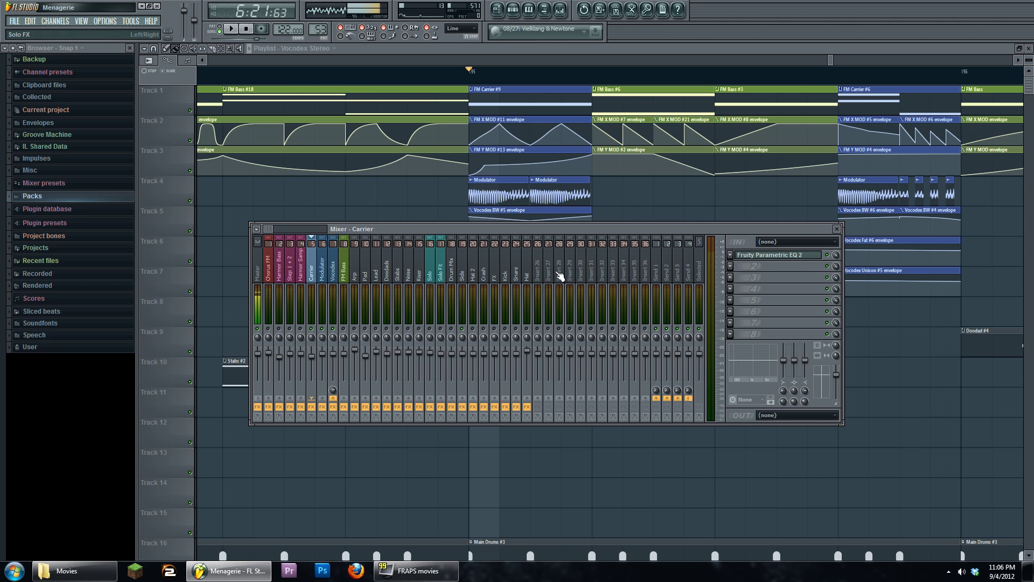
pyautogui.press('Right')
pyautogui.press('Right')
pyautogui.click(781, 264)
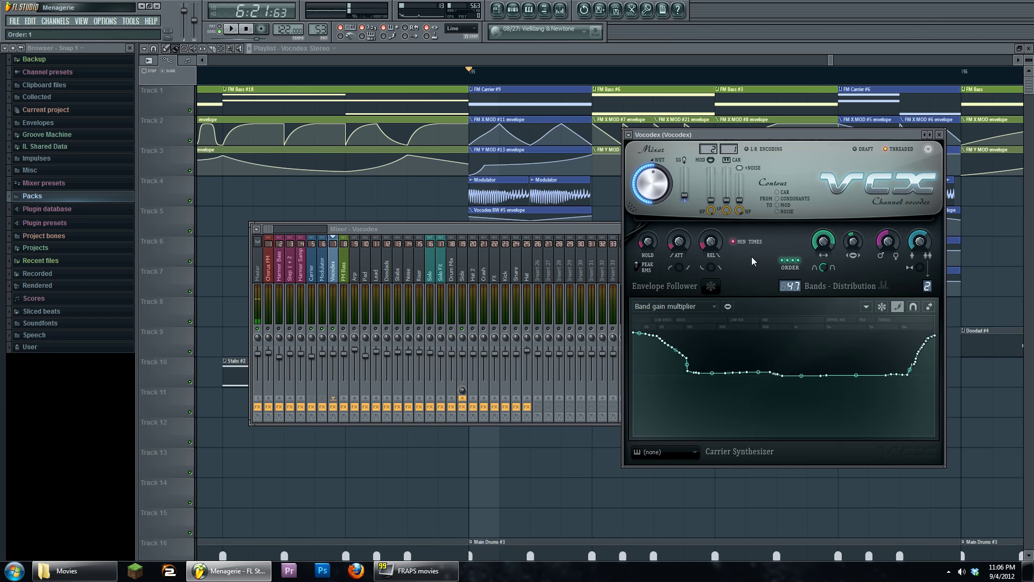
# Step: Loop the FM Carrier #9 section at bar 195 and raise Vocodex's carrier level to about -5.0 dB before stopping playback
pyautogui.click(230, 28)
pyautogui.moveTo(470, 76); pyautogui.dragTo(593, 81)
pyautogui.click(560, 11)
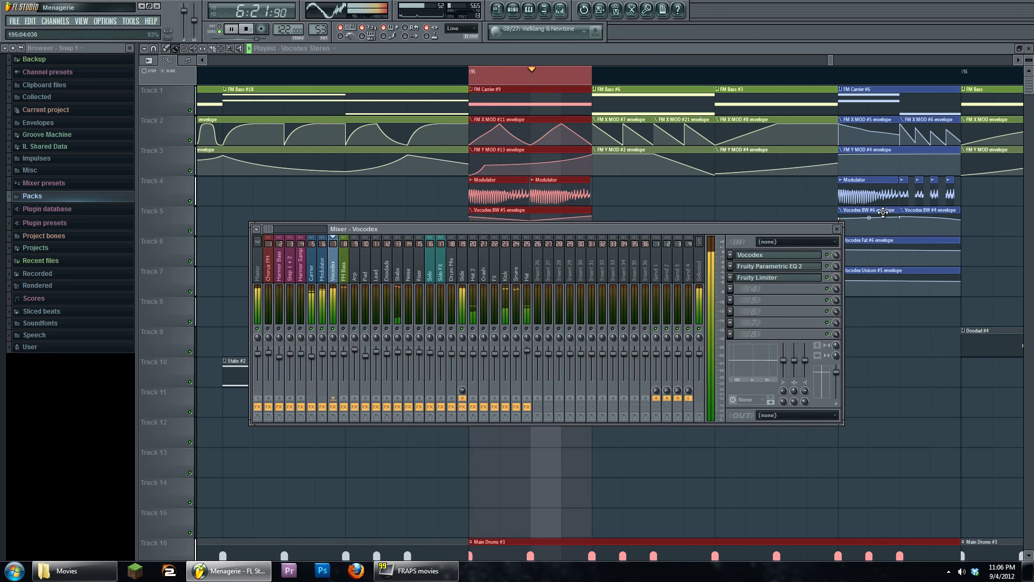
pyautogui.click(790, 260)
pyautogui.moveTo(726, 200); pyautogui.dragTo(727, 179)
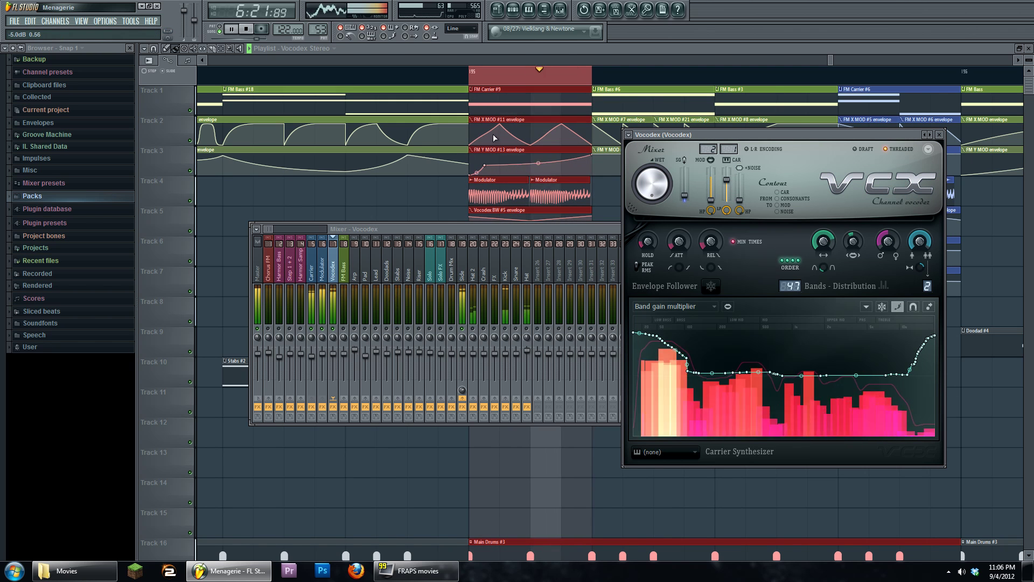
pyautogui.click(246, 30)
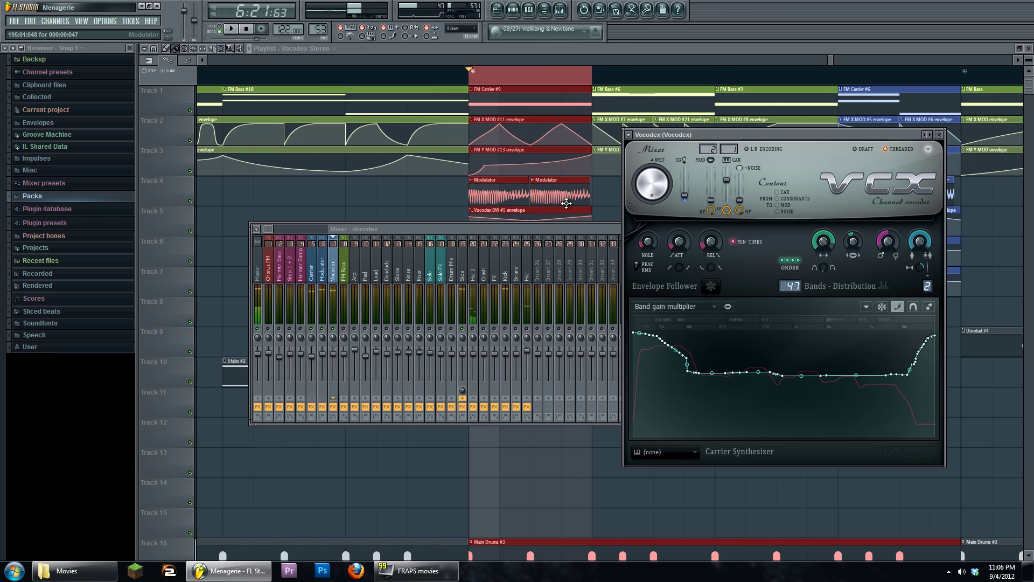
# Step: Examine the FM Carrier channel's Sytrus synth from the channel rack and bring the rack back to the front
pyautogui.click(514, 10)
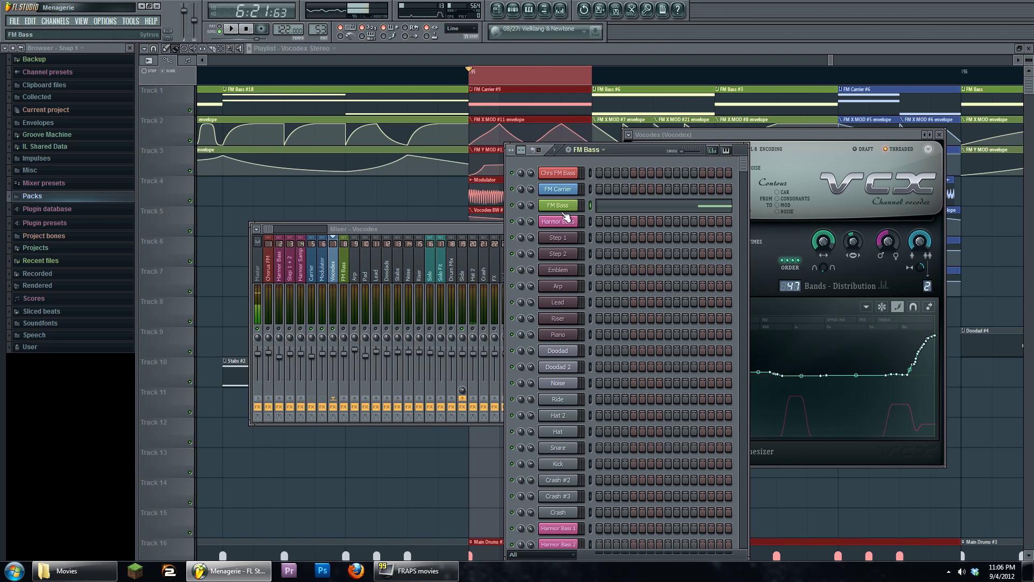
pyautogui.click(566, 189)
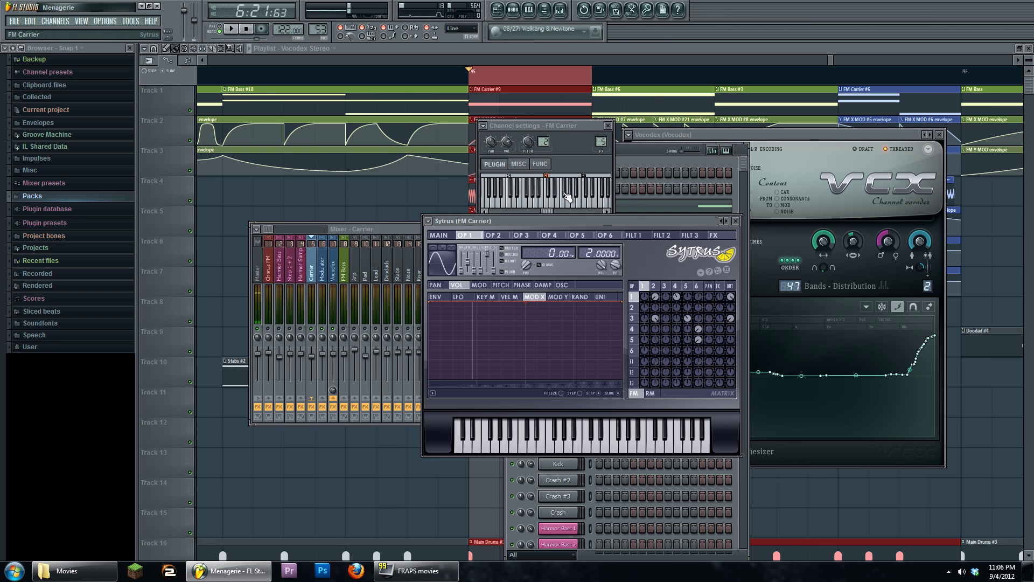
pyautogui.press('Down')
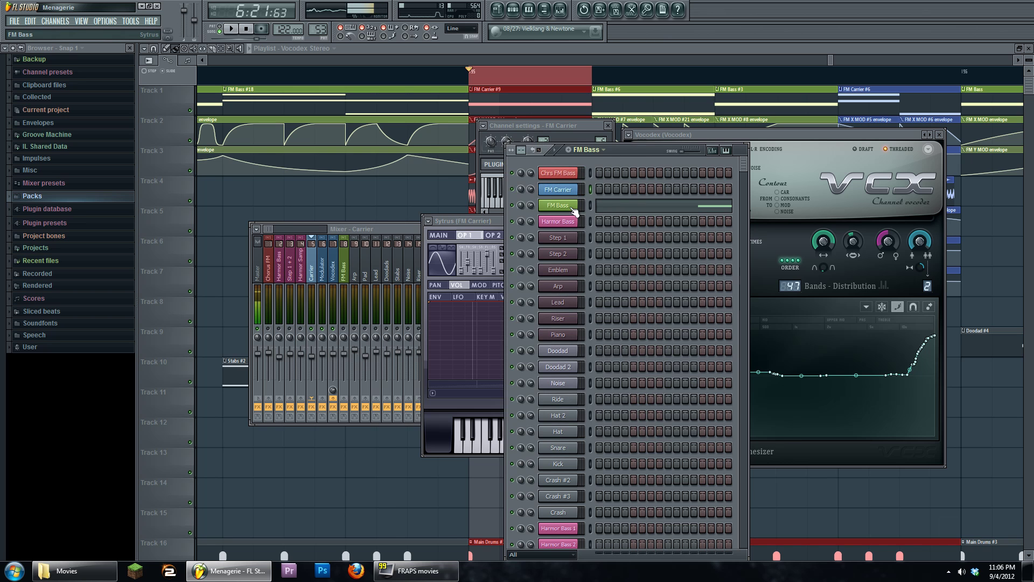
pyautogui.press('Up')
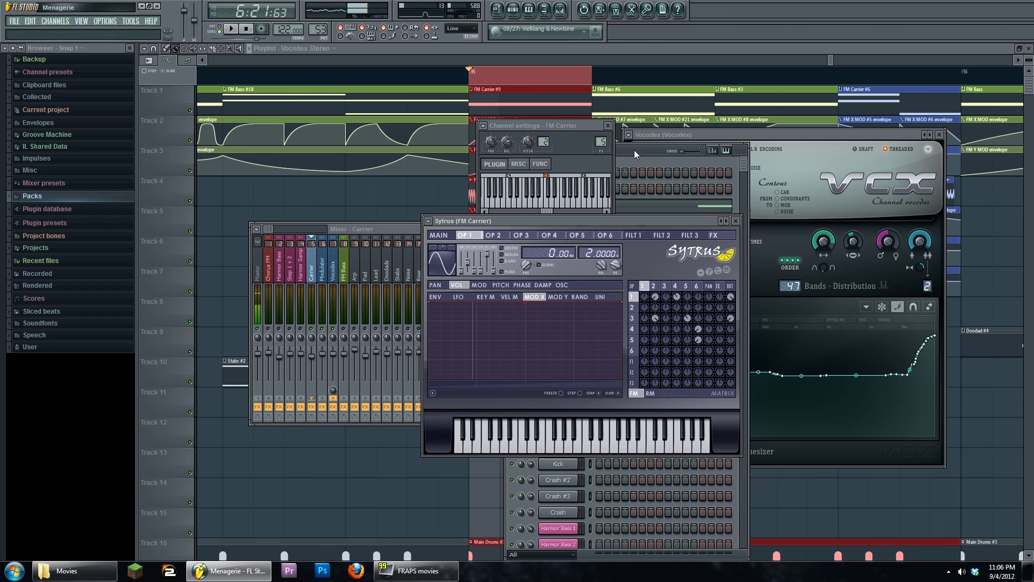
pyautogui.click(649, 155)
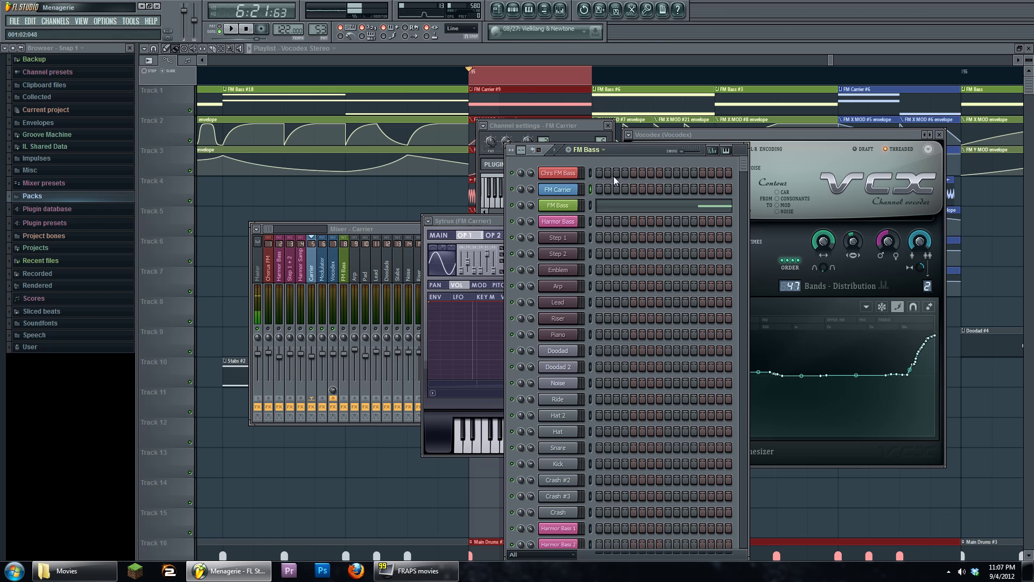
# Step: Bring the FM Carrier's Sytrus forward, show its main page, and place it beside Vocodex
pyautogui.moveTo(634, 152); pyautogui.dragTo(629, 180)
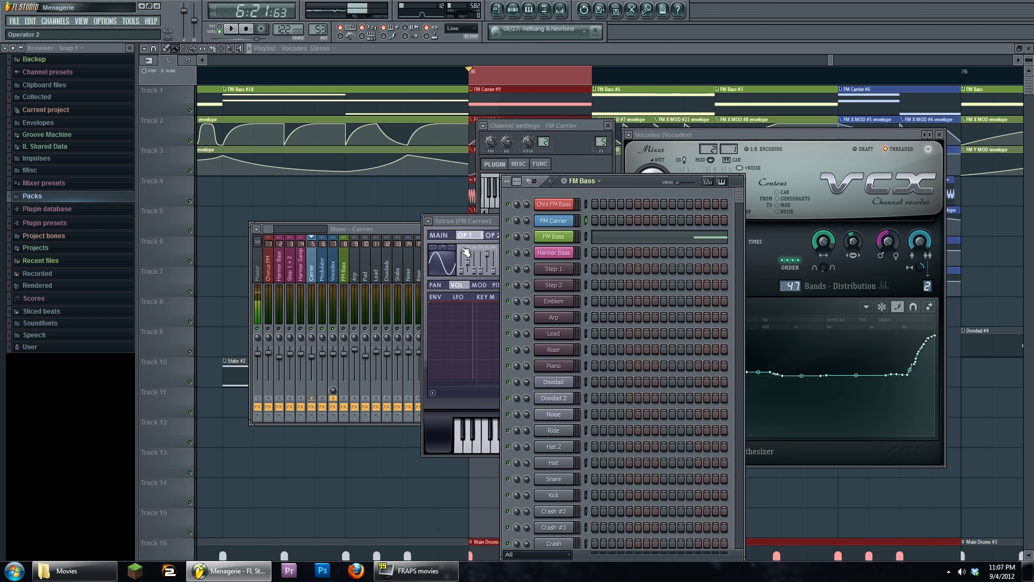
pyautogui.click(483, 222)
pyautogui.click(556, 149)
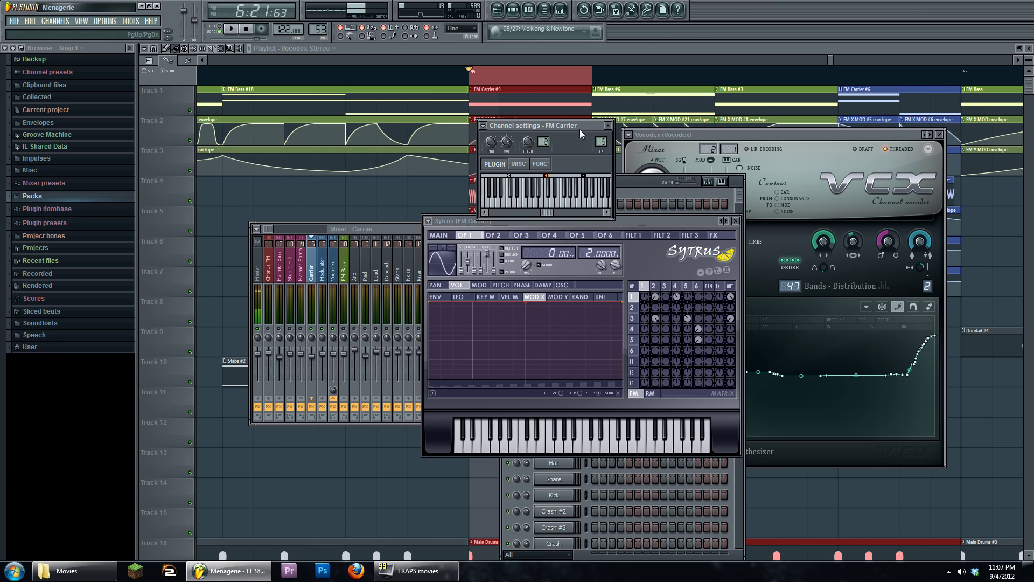
pyautogui.click(743, 135)
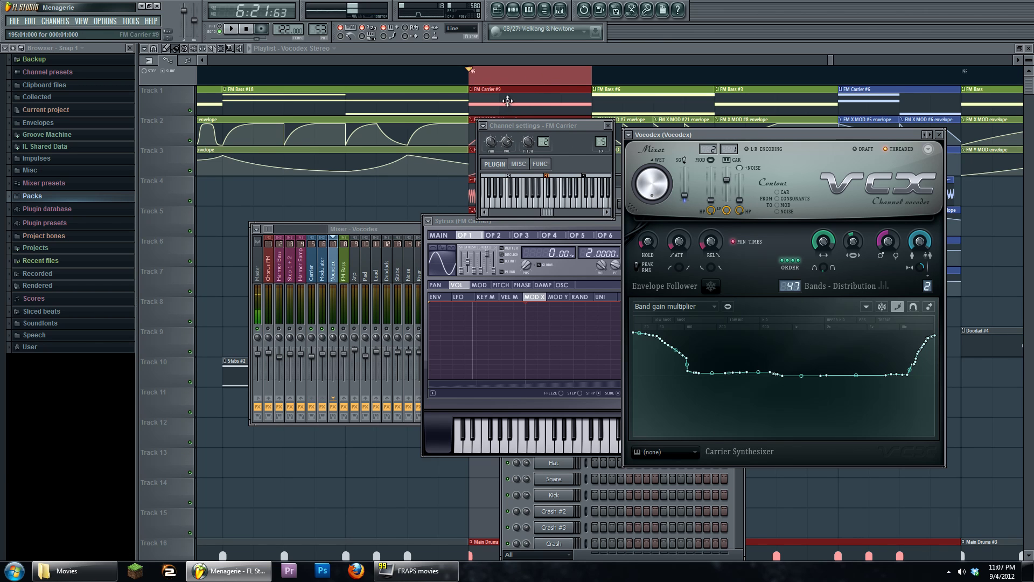
pyautogui.click(456, 218)
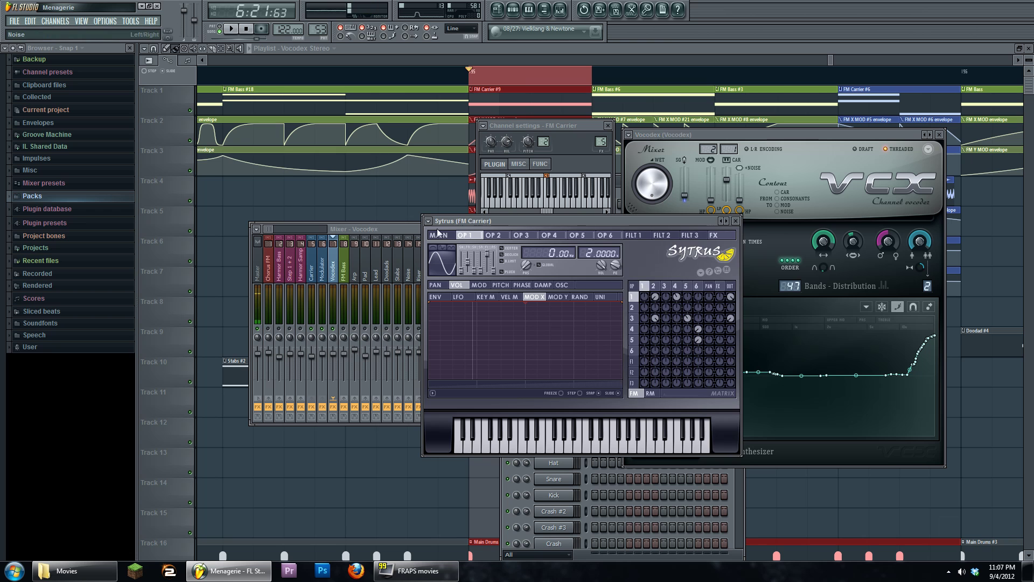
pyautogui.click(438, 235)
pyautogui.moveTo(541, 224); pyautogui.dragTo(406, 259)
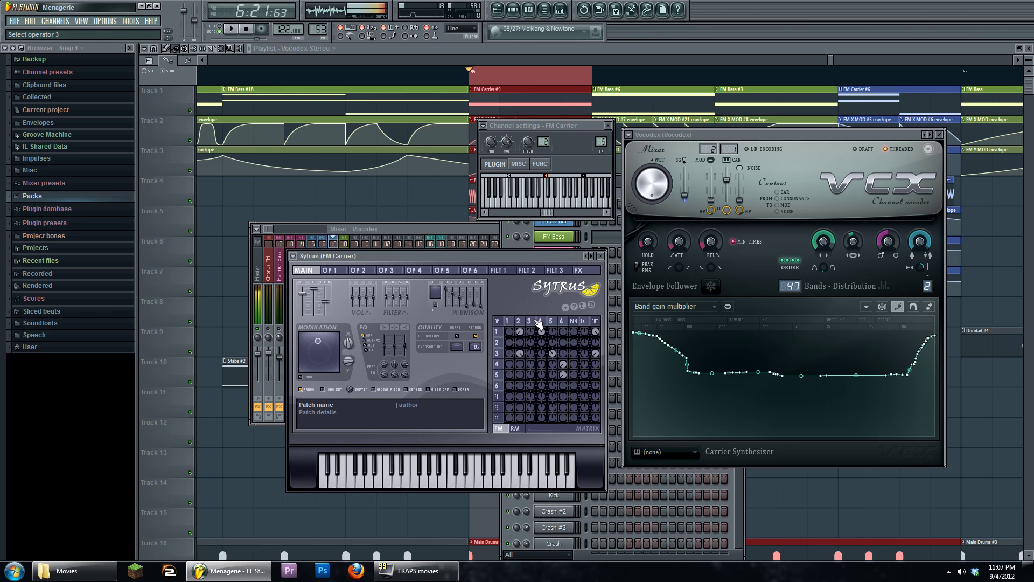
# Step: Inspect Sytrus operators 6 and 4, and display operator 4's modulation envelope for Mod Y
pyautogui.click(561, 321)
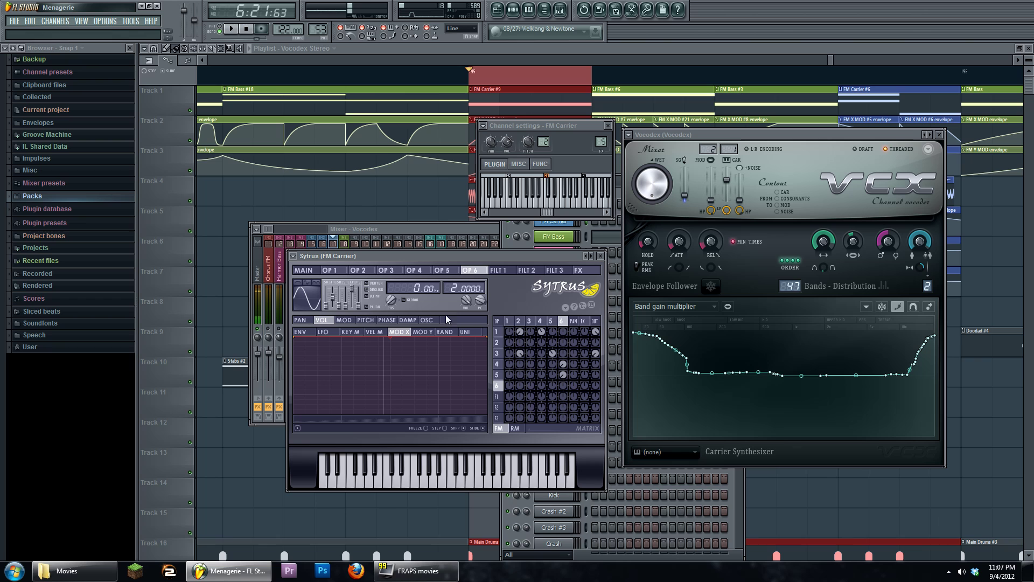
pyautogui.click(414, 270)
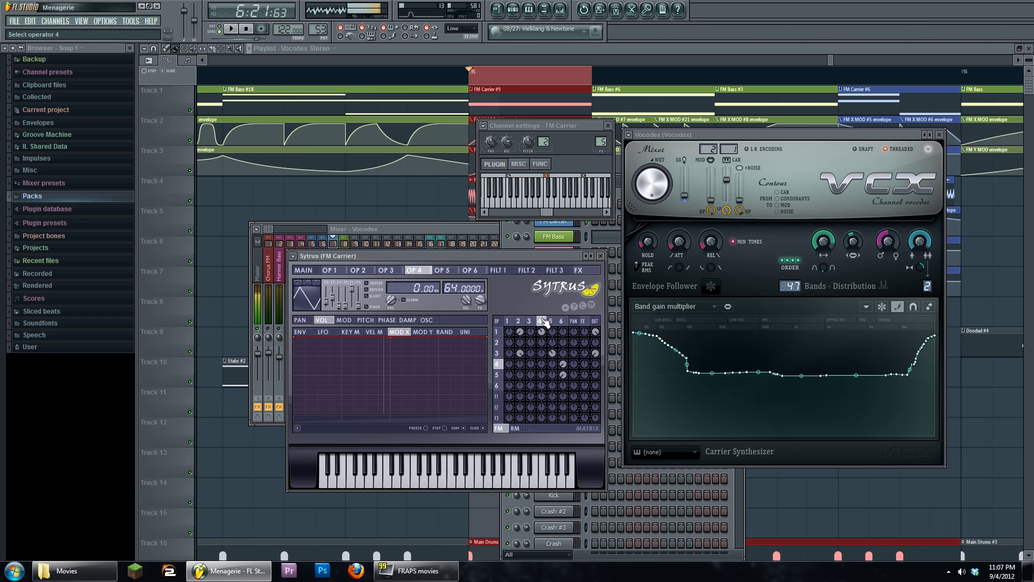
pyautogui.click(350, 321)
pyautogui.click(422, 331)
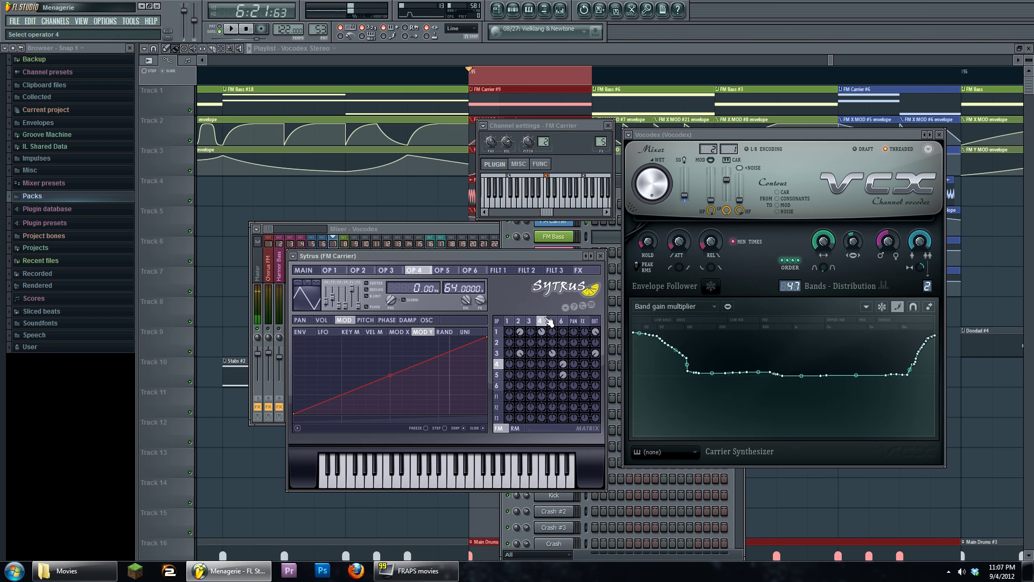
# Step: Compare the waveforms, frequency ratios and Mod Y envelopes of Sytrus operators 5 down to 1, ending on operator 3
pyautogui.click(551, 321)
pyautogui.click(540, 322)
pyautogui.click(552, 322)
pyautogui.click(545, 321)
pyautogui.click(496, 353)
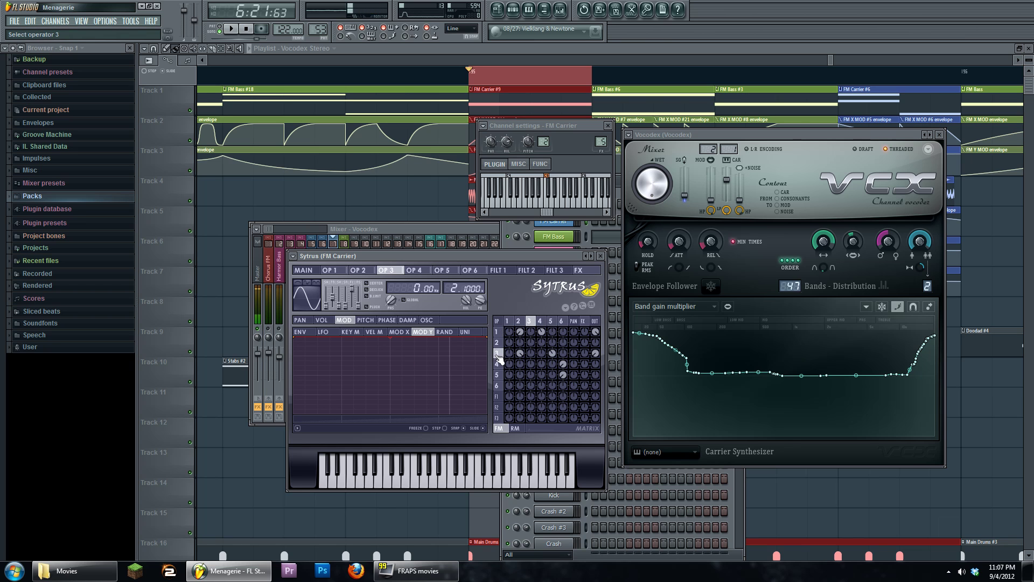
pyautogui.click(520, 321)
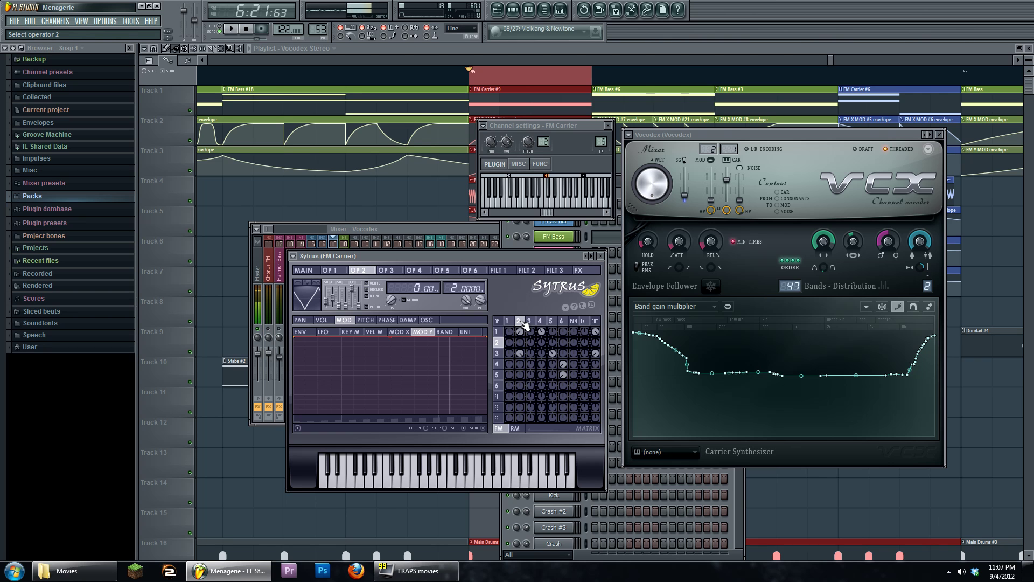
pyautogui.click(511, 321)
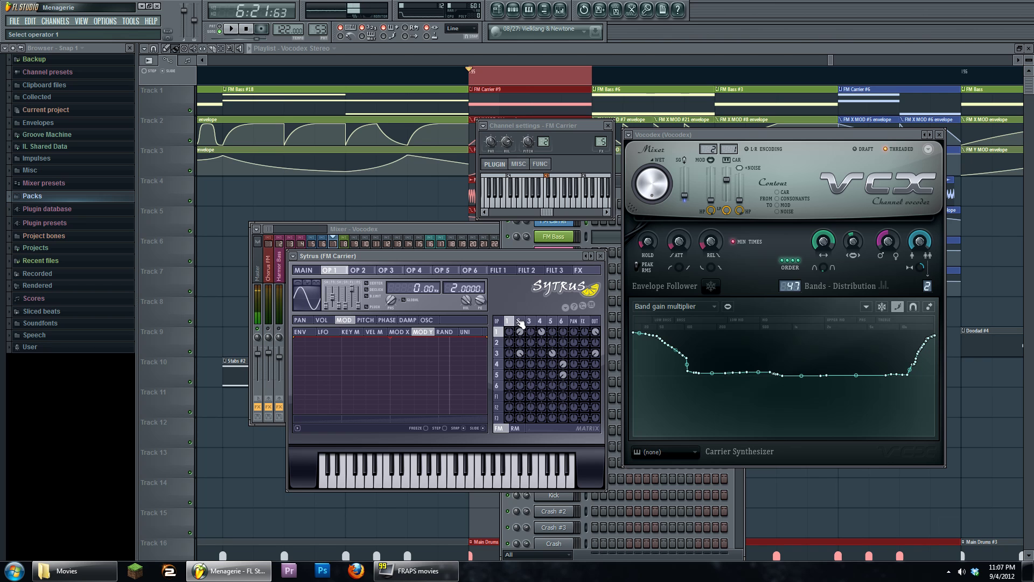
pyautogui.click(518, 321)
pyautogui.click(498, 353)
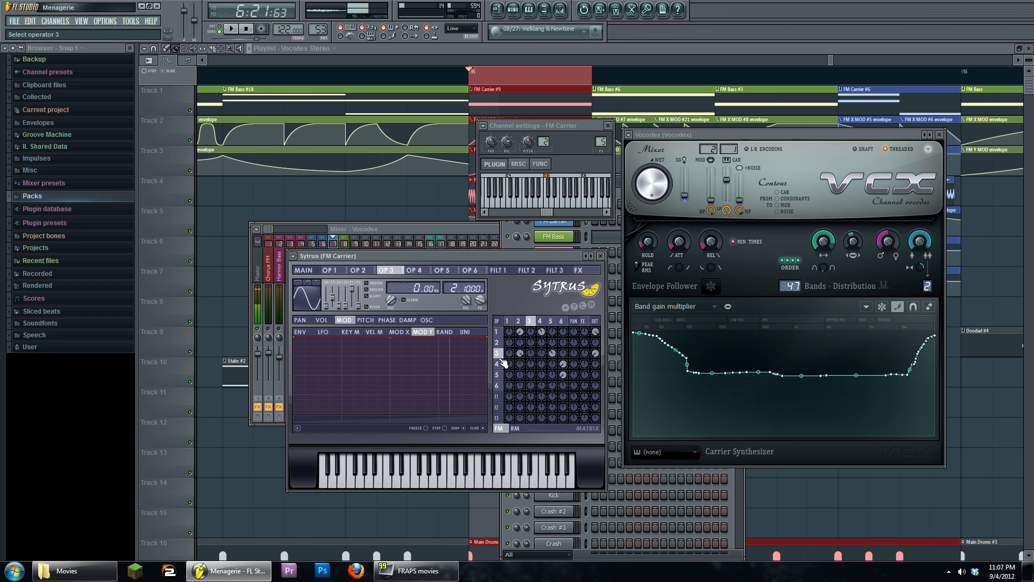
# Step: Audition the FM Carrier with test notes, including a note in the lower octaves of the channel's preview keyboard
pyautogui.click(388, 474)
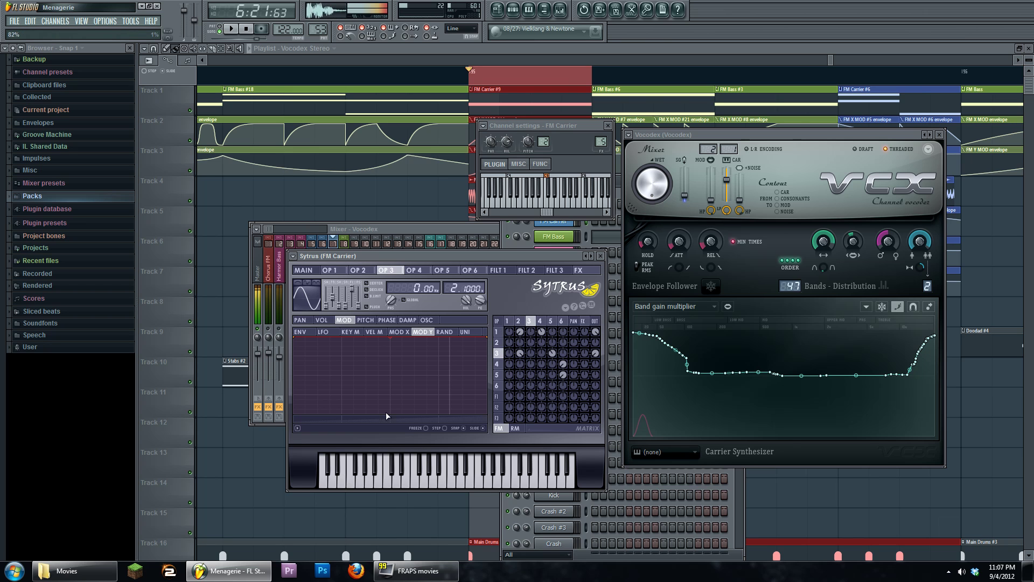
pyautogui.moveTo(545, 211); pyautogui.dragTo(508, 212)
pyautogui.click(513, 206)
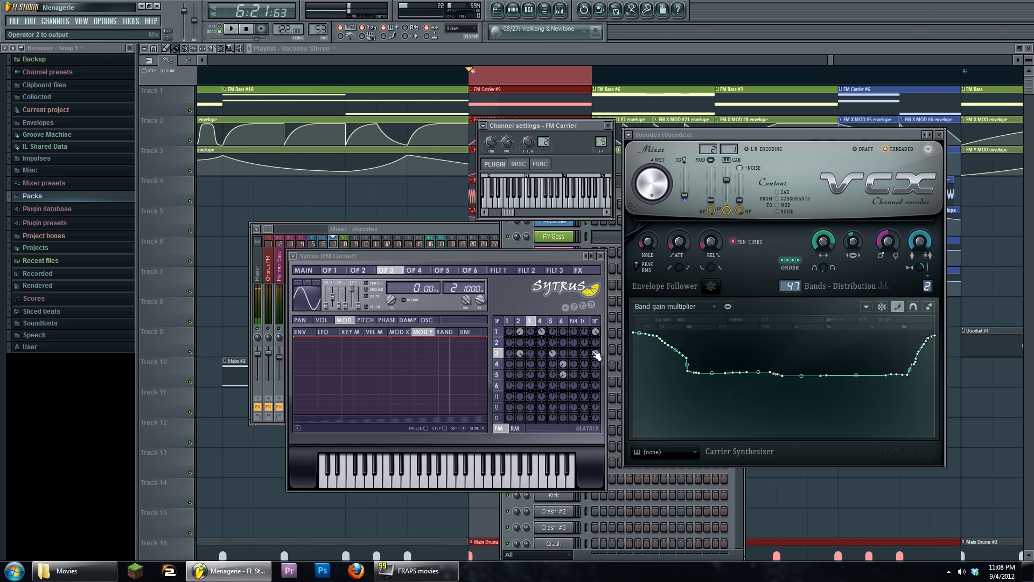
# Step: Try operator 3's frequency ratio at 2.0000, audition a low note, and restore the ratio to 2.1000
pyautogui.click(464, 288)
pyautogui.moveTo(464, 289); pyautogui.dragTo(464, 296)
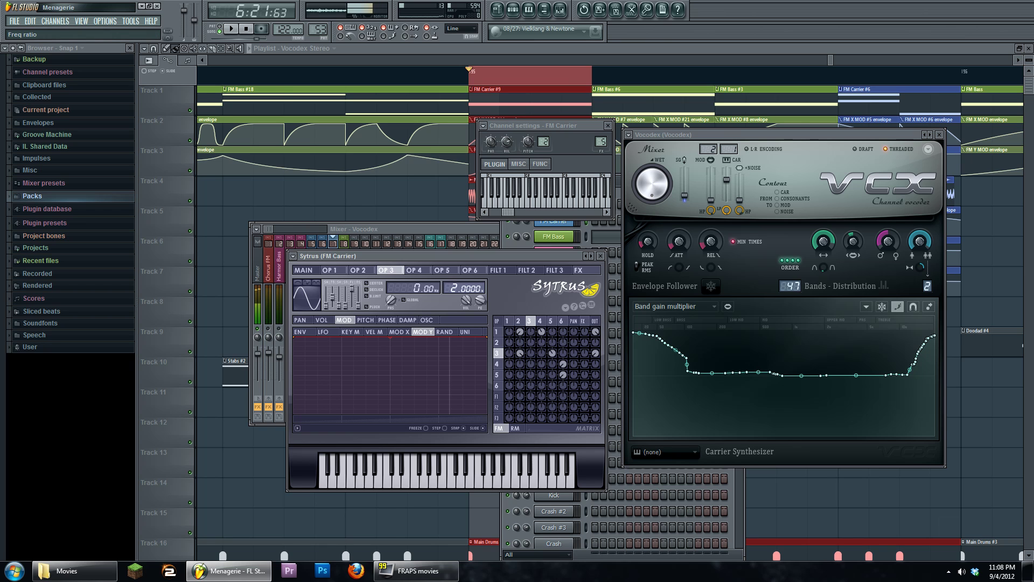
pyautogui.click(509, 208)
pyautogui.click(465, 289)
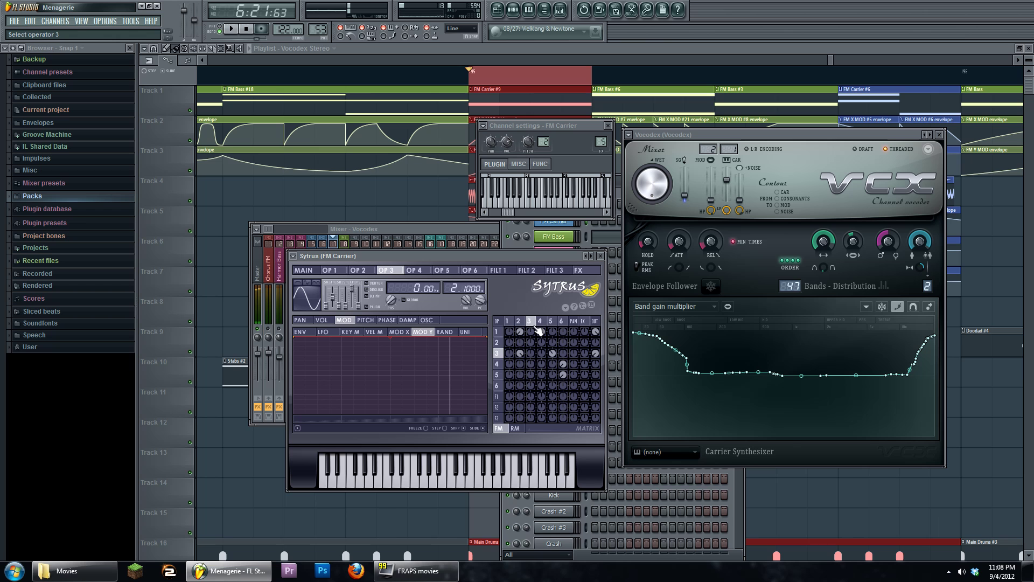
# Step: Review the shapes and frequency ratios of Sytrus operators 2 through 6, returning to operator 4
pyautogui.click(518, 321)
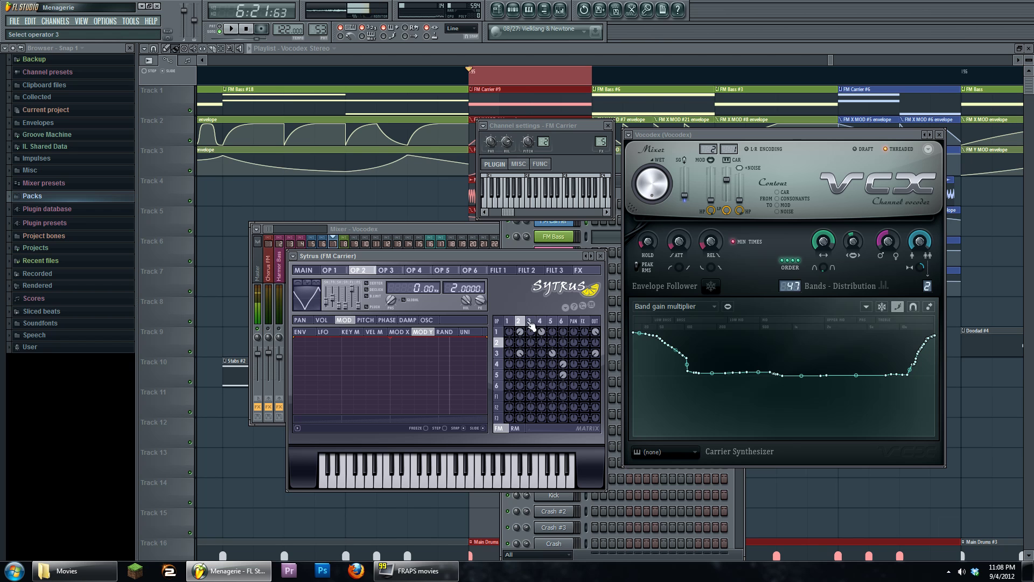
pyautogui.click(528, 321)
pyautogui.click(540, 322)
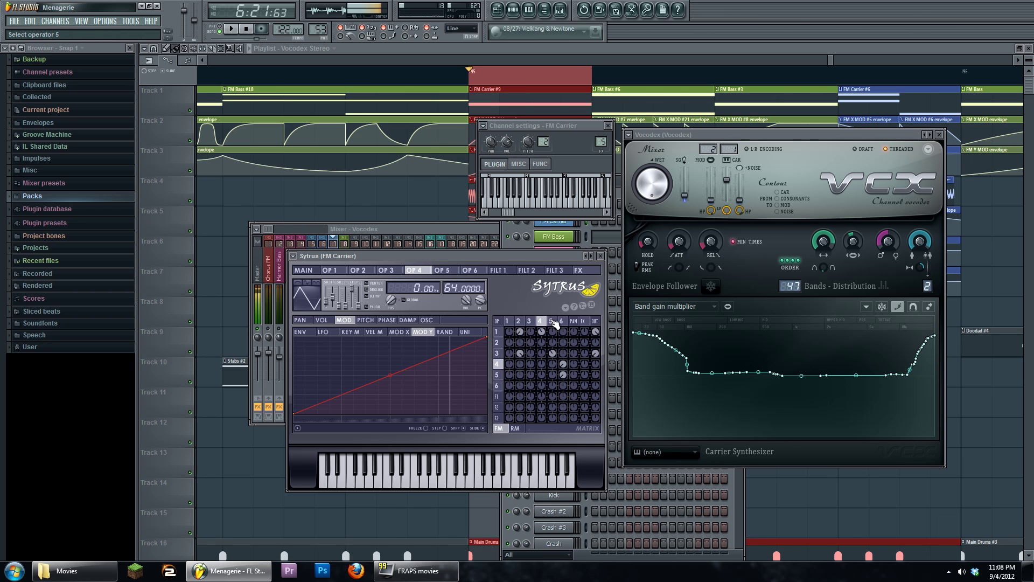
pyautogui.click(553, 321)
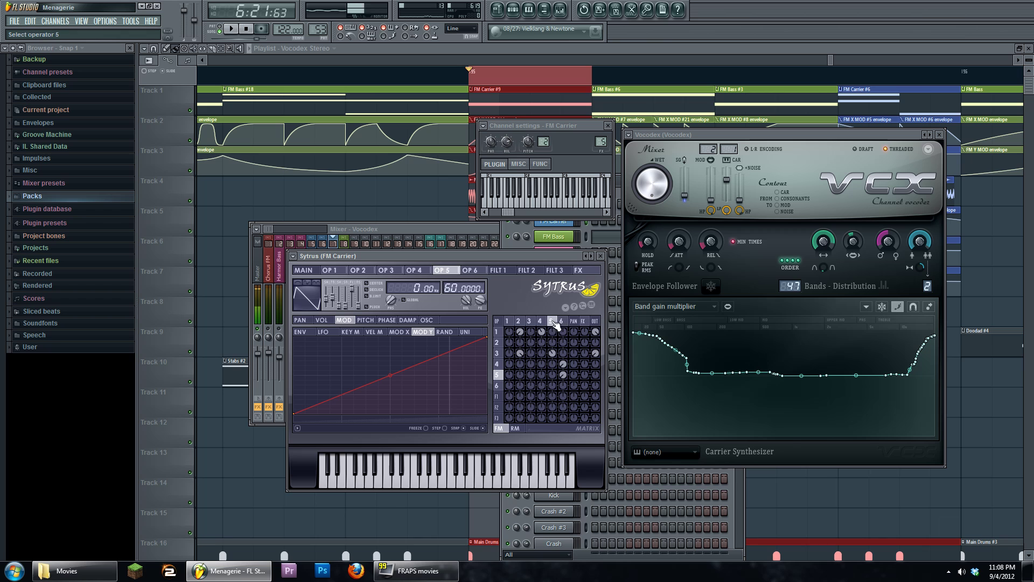
pyautogui.click(562, 322)
pyautogui.click(550, 321)
pyautogui.click(541, 322)
# Step: Examine Sytrus's modulation X/Y pad on the main page and recheck operators 4, 5 and 6
pyautogui.click(305, 270)
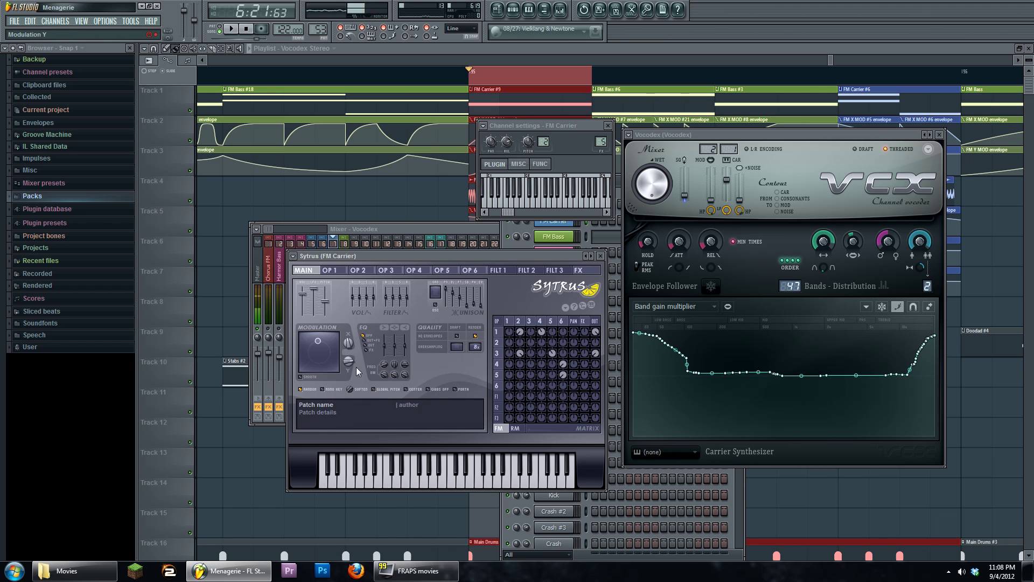
pyautogui.click(540, 322)
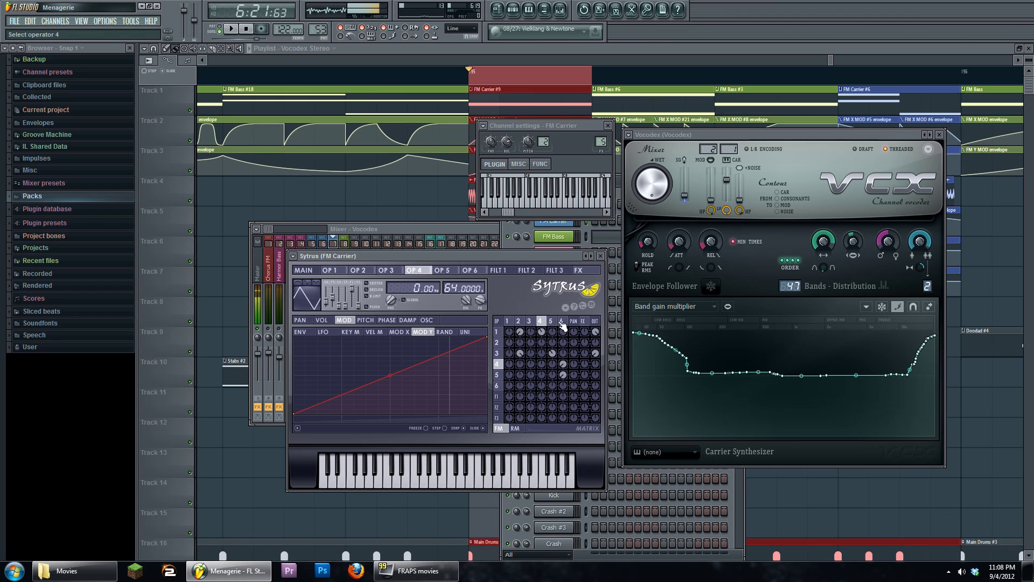
pyautogui.click(562, 322)
pyautogui.click(551, 322)
pyautogui.click(563, 322)
pyautogui.click(541, 322)
# Step: Clear the floating windows off the playlist and play the looped FM Carrier #9 section
pyautogui.press('F12')
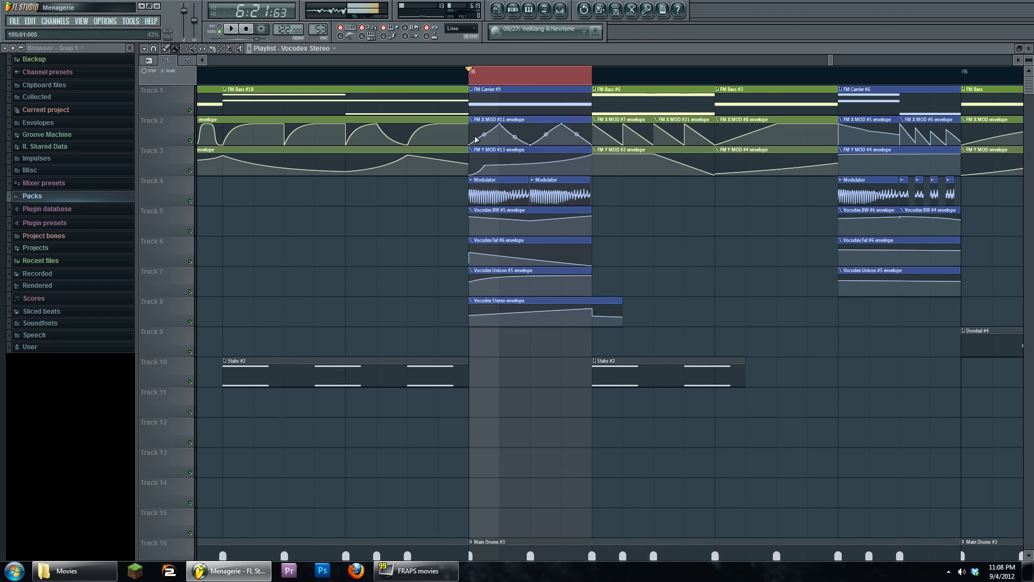
pyautogui.hscroll(1, 685, 210)
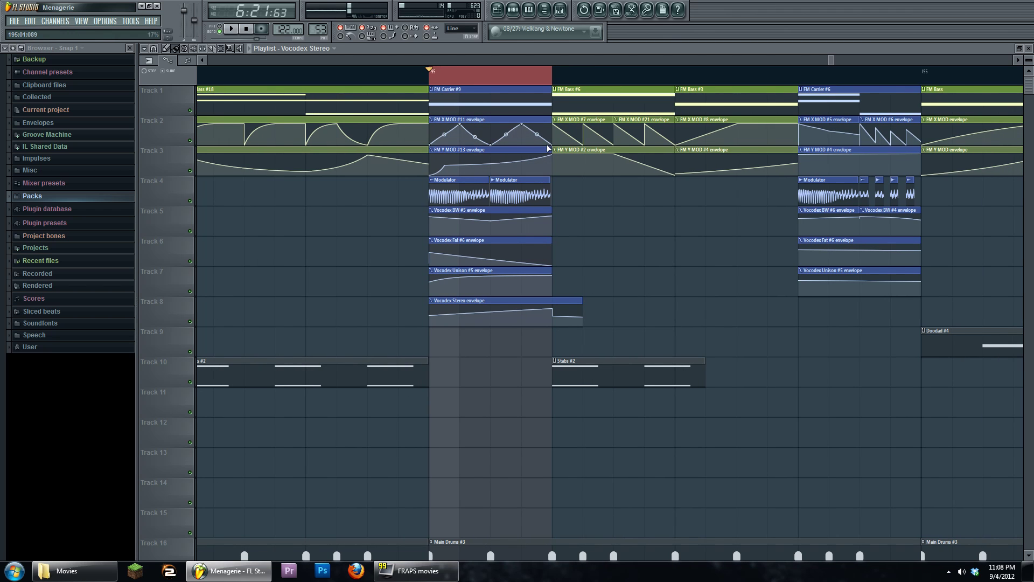
pyautogui.press('space')
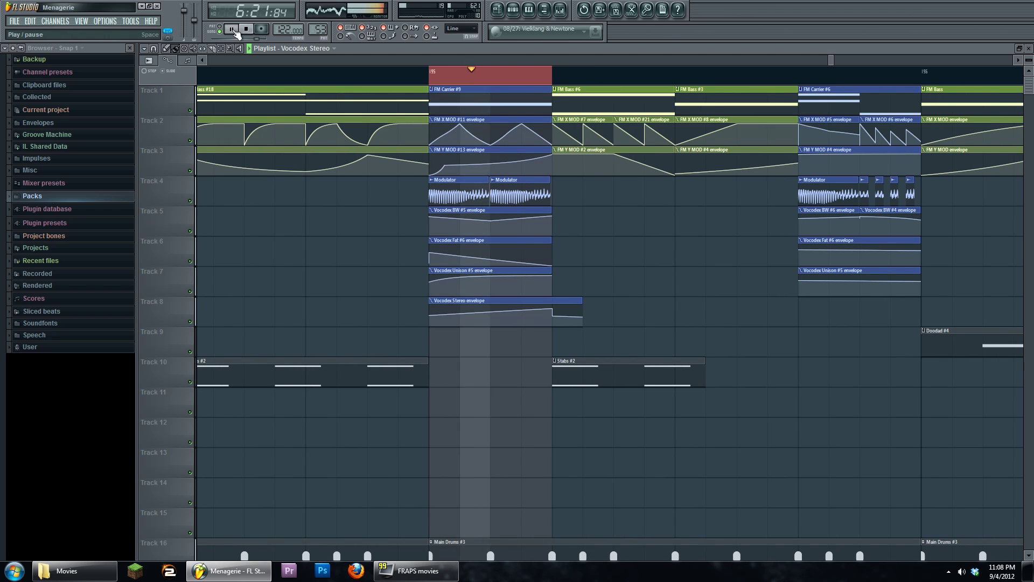
# Step: Try a steeper early rise in the FM Y MOD #13 envelope, stop playback, and restore the original curve
pyautogui.moveTo(450, 166); pyautogui.dragTo(490, 155)
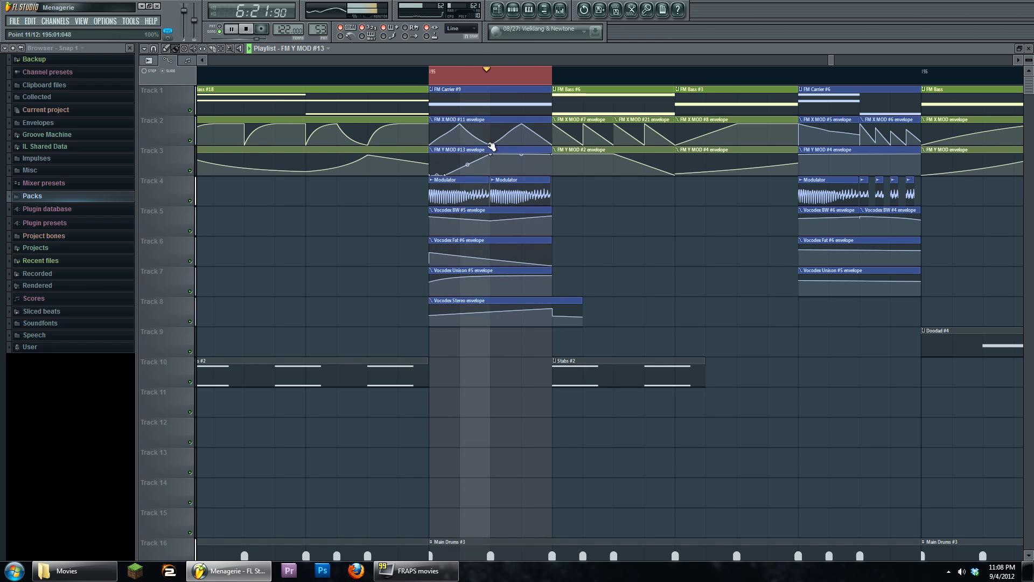
pyautogui.press('space')
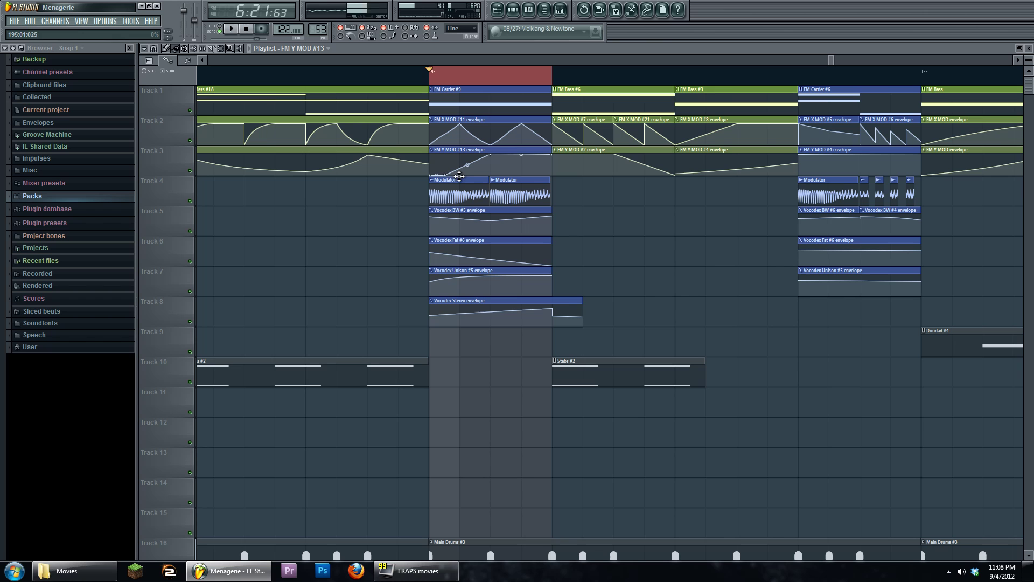
pyautogui.moveTo(443, 173)
pyautogui.mouseDown()
pyautogui.moveTo(492, 166)
pyautogui.moveTo(445, 169)
pyautogui.mouseUp()
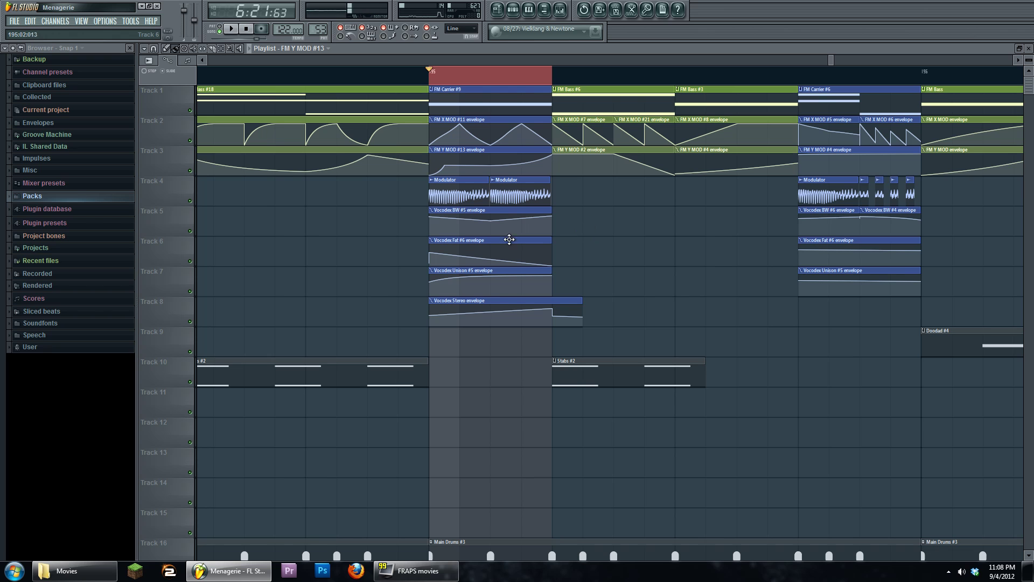
# Step: Watch Vocodex's band display and the mixer levels while the loop plays, and close the windows and stop playback
pyautogui.click(560, 10)
pyautogui.click(753, 255)
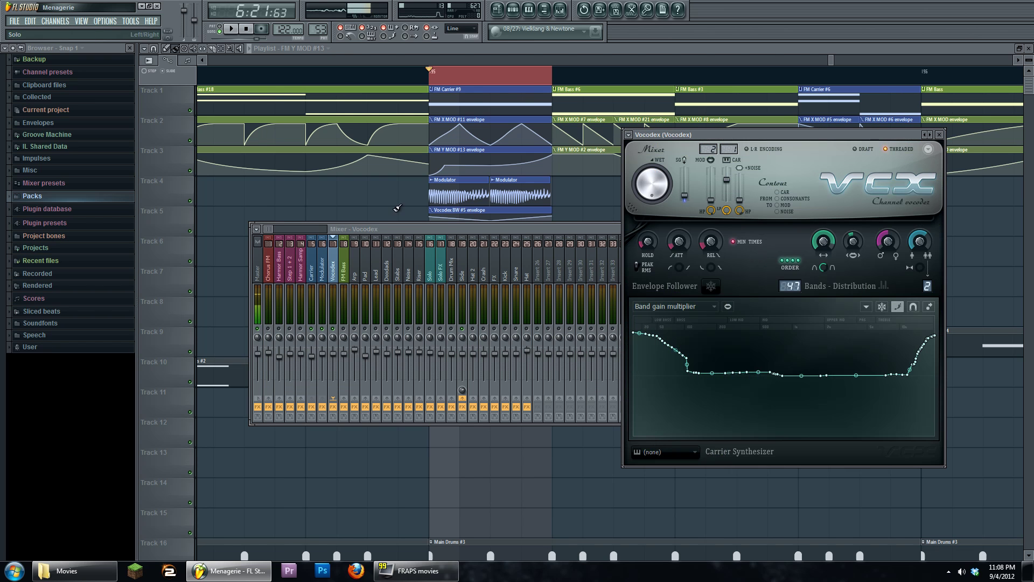
pyautogui.press('space')
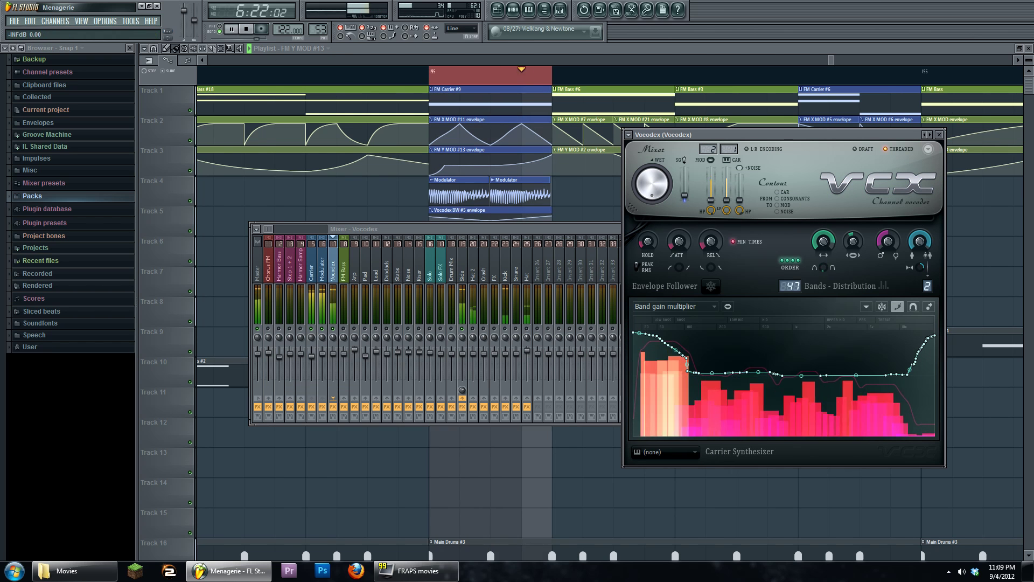
pyautogui.click(579, 199)
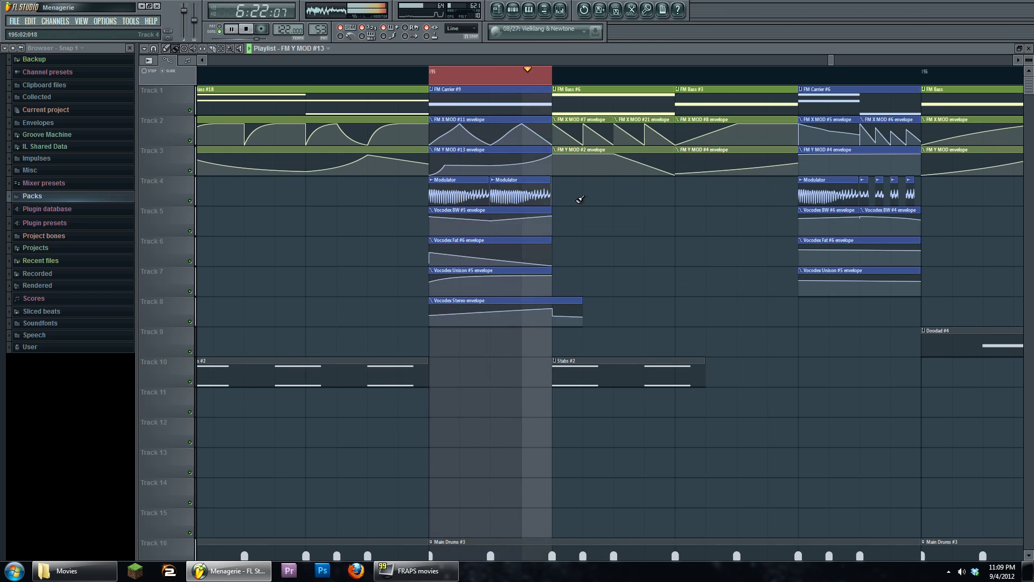
pyautogui.press('space')
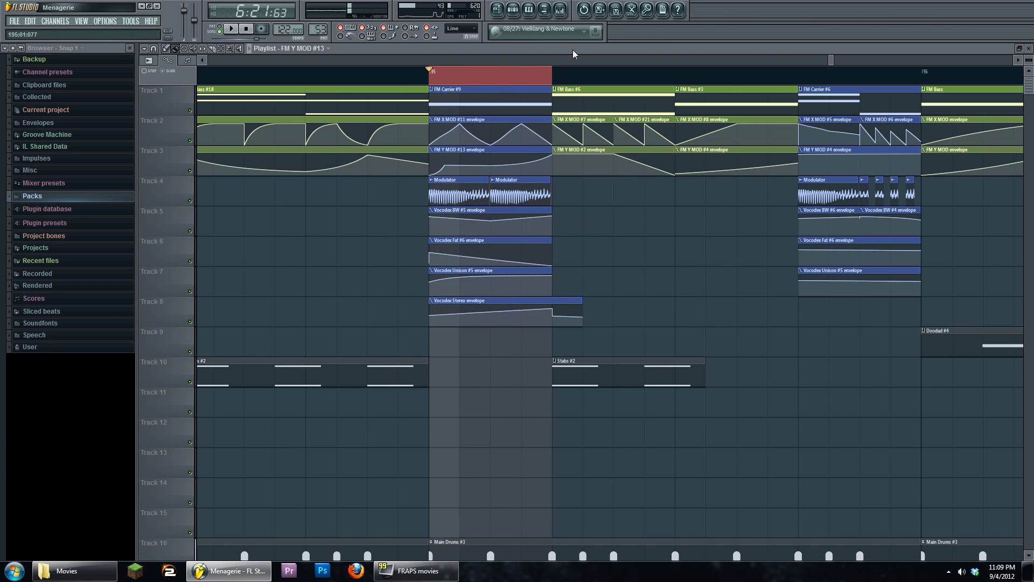
# Step: Reopen the mixer and Vocodex, and move the mixer below the Vocodex envelope clips with Vocodex in front
pyautogui.click(560, 9)
pyautogui.click(757, 262)
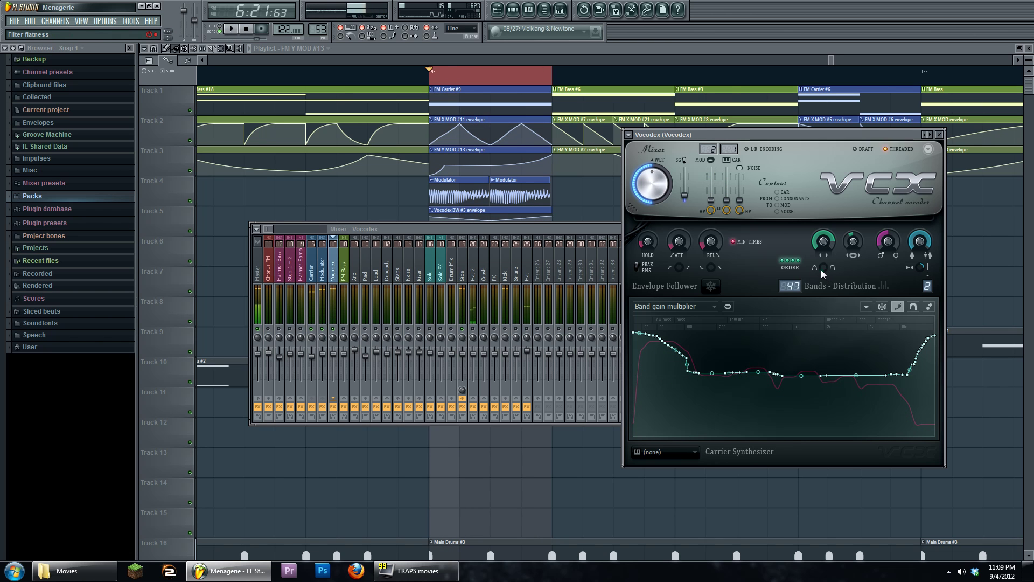
pyautogui.moveTo(583, 228); pyautogui.dragTo(594, 367)
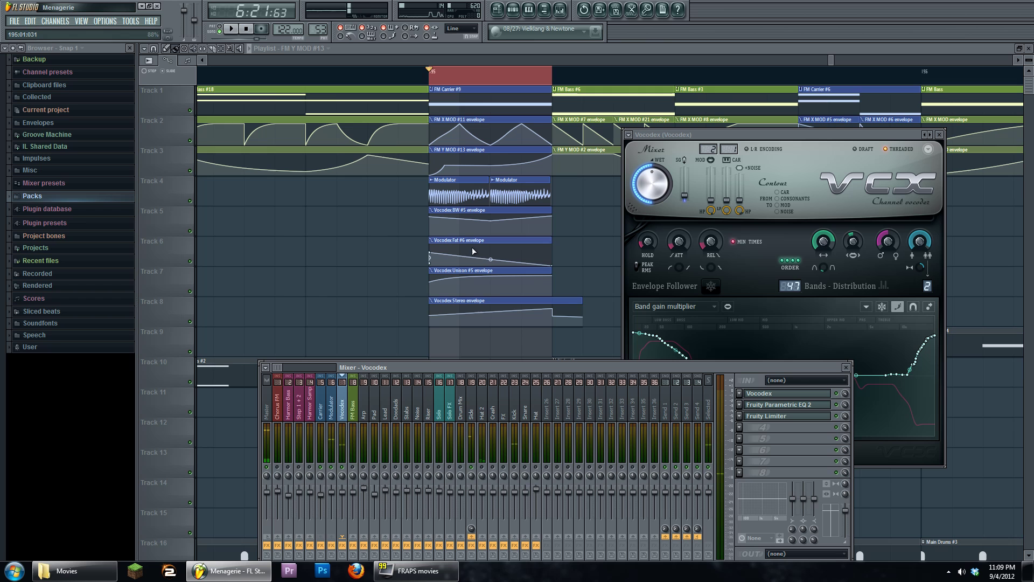
pyautogui.click(864, 264)
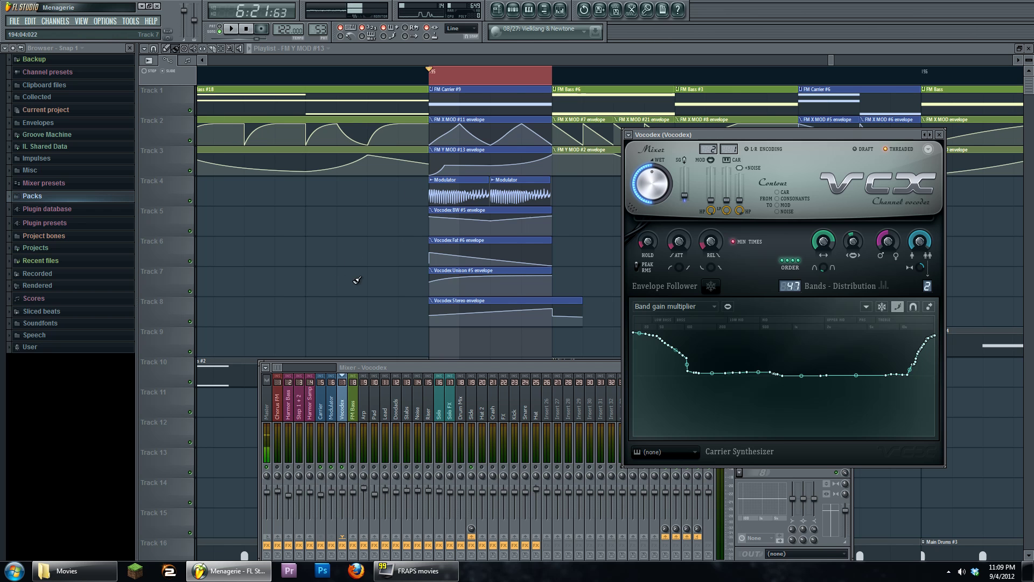
# Step: Mute playlist Track 7 holding the Vocodex Unison #5 envelope, clear the floating windows, and show the mixer again
pyautogui.click(190, 291)
pyautogui.press('F12')
pyautogui.click(560, 10)
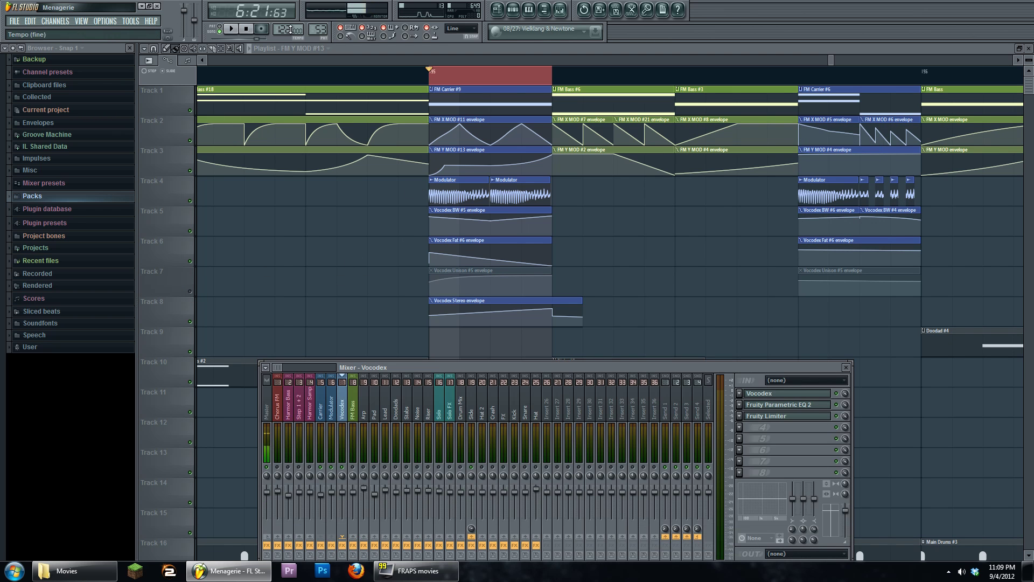
# Step: Open Vocodex from the mixer, play and stop the loop, and raise the modulator unison knob to about 85%
pyautogui.click(752, 397)
pyautogui.press('space')
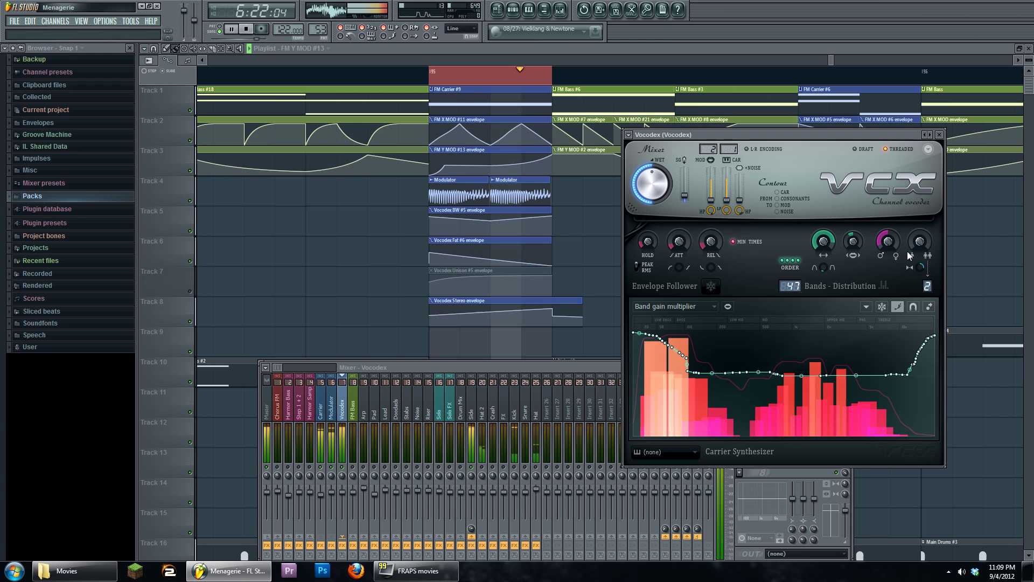
pyautogui.moveTo(928, 246); pyautogui.dragTo(927, 214)
pyautogui.press('space')
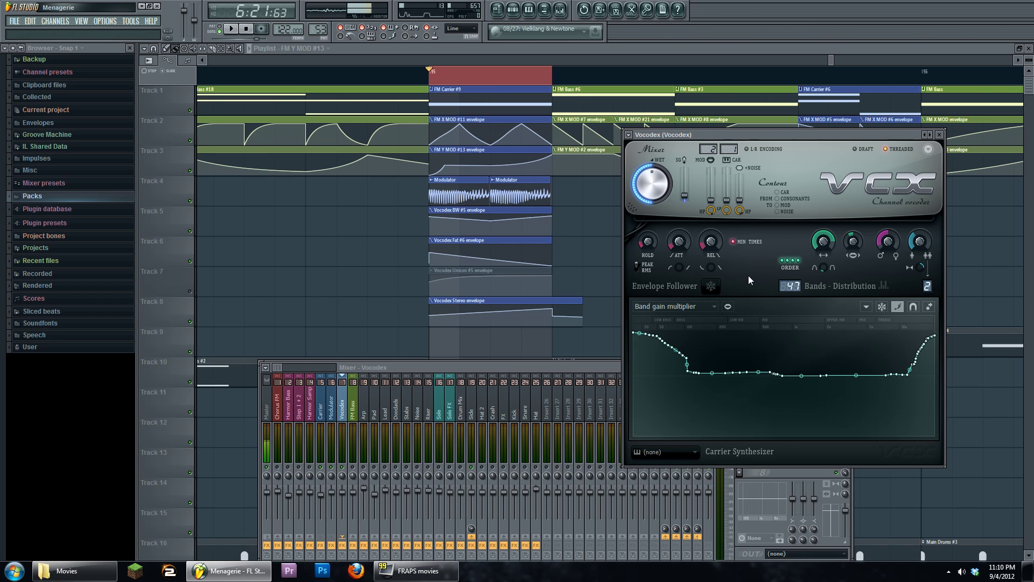
pyautogui.click(924, 243)
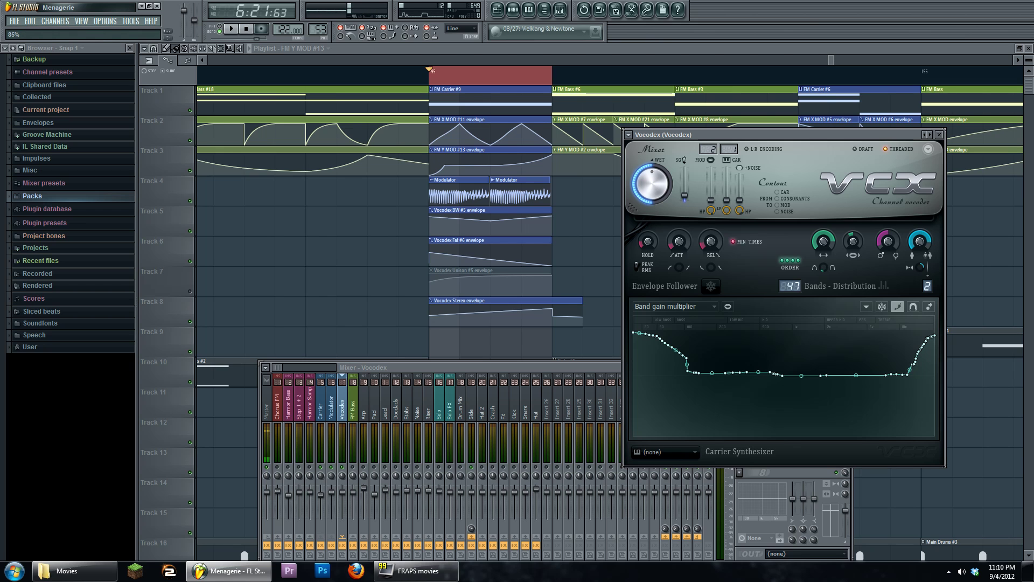
pyautogui.moveTo(924, 243); pyautogui.dragTo(924, 245)
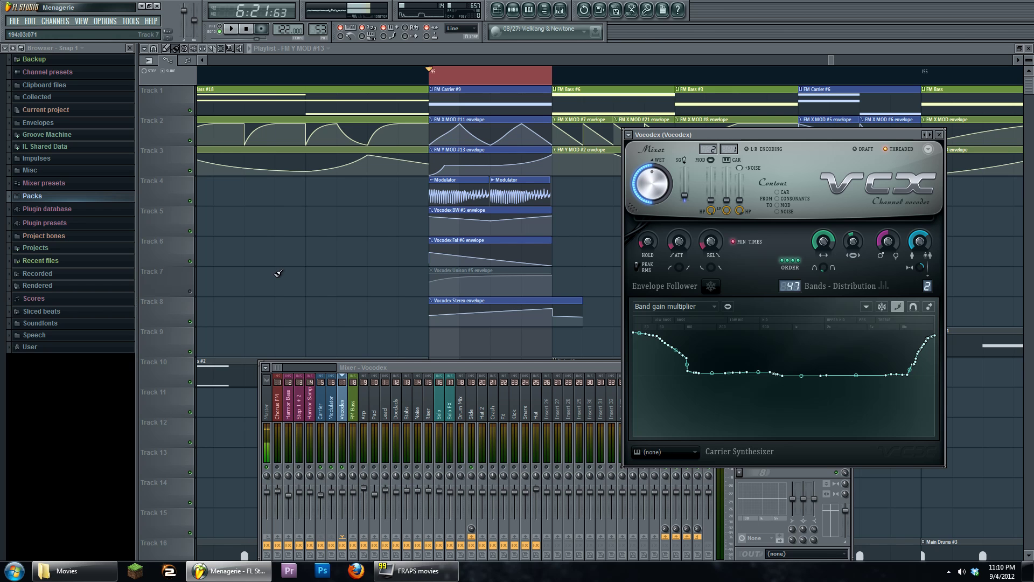
# Step: Unmute playlist Track 7 with the Vocodex Unison #5 envelope, reopen the mixer and Vocodex, and point out the modulator unison panning knob
pyautogui.click(475, 280)
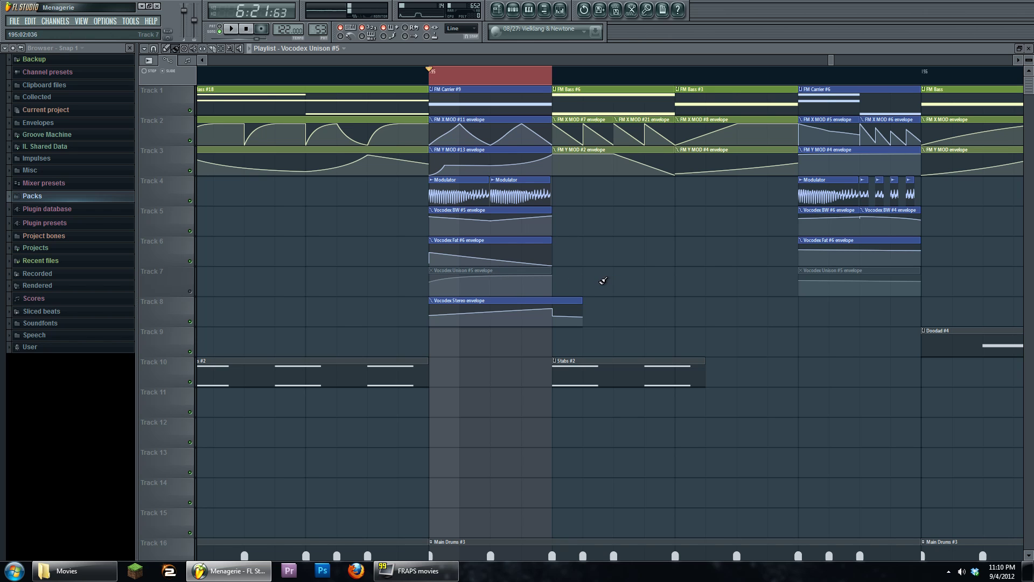
pyautogui.click(190, 291)
pyautogui.click(529, 270)
pyautogui.press('F9')
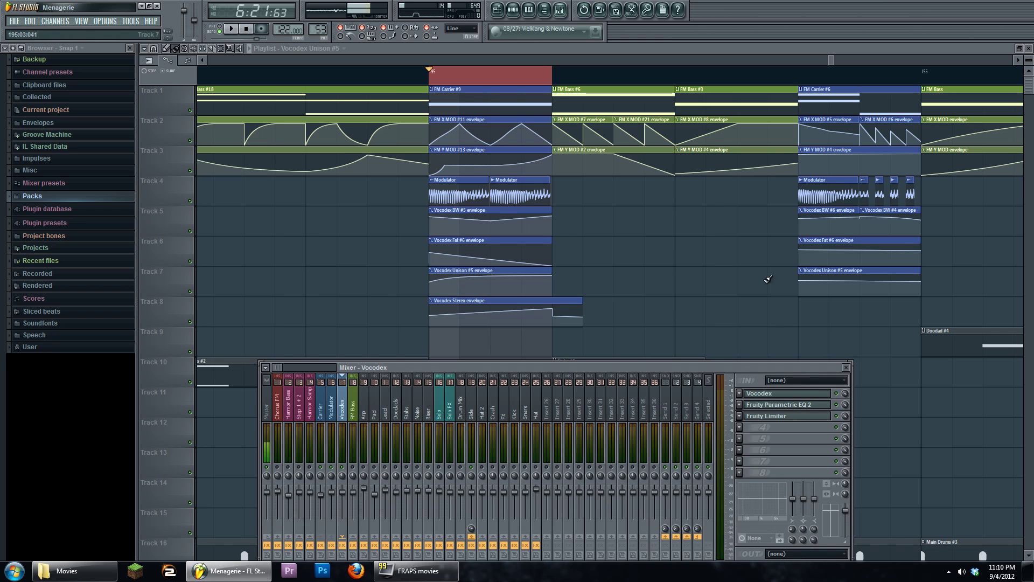
pyautogui.click(782, 393)
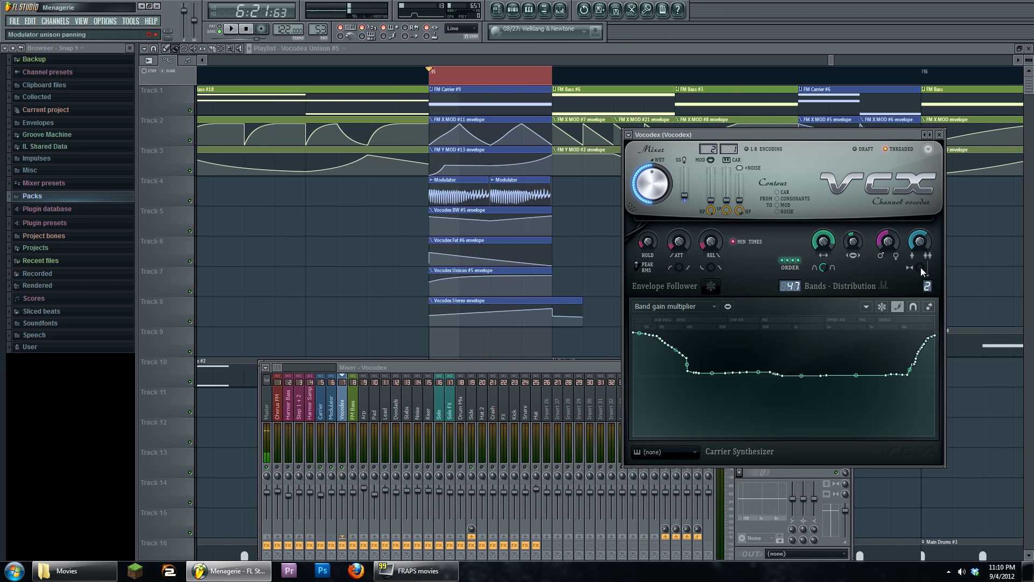
pyautogui.moveTo(921, 272); pyautogui.dragTo(921, 274)
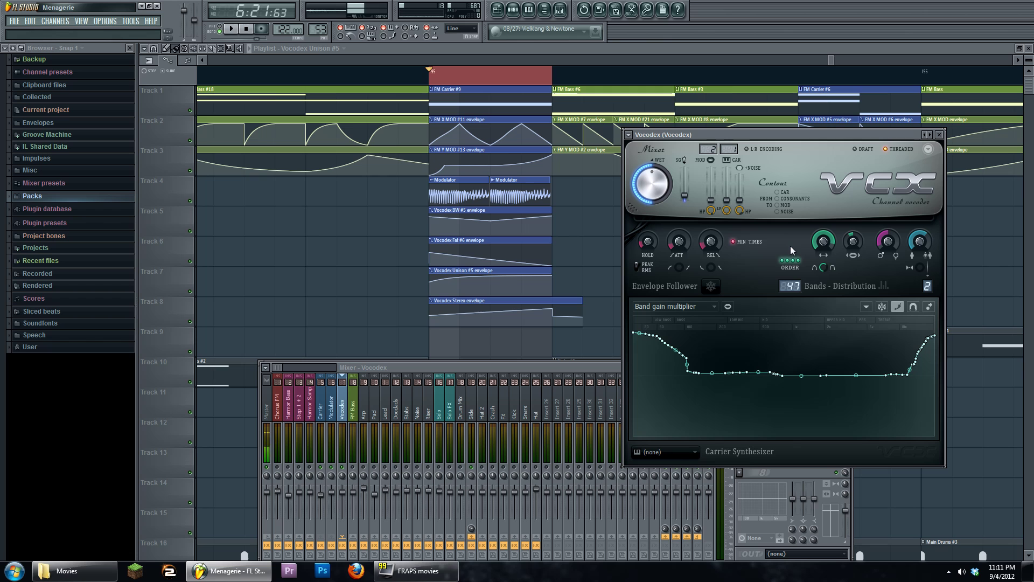
# Step: Look over Vocodex's editor targets, move its window slightly higher, and watch the band gain display while the loop plays briefly
pyautogui.click(705, 305)
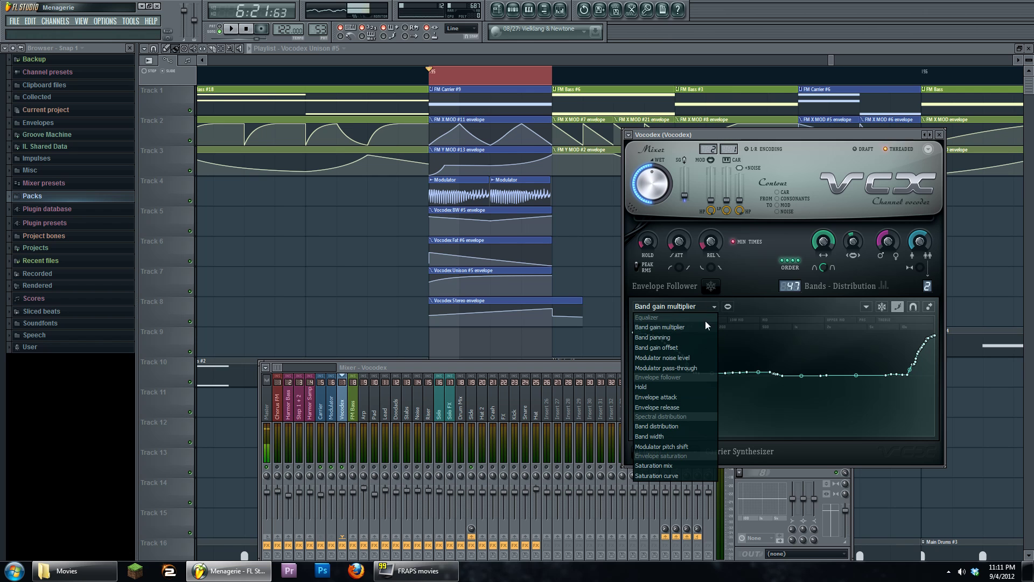
pyautogui.click(751, 289)
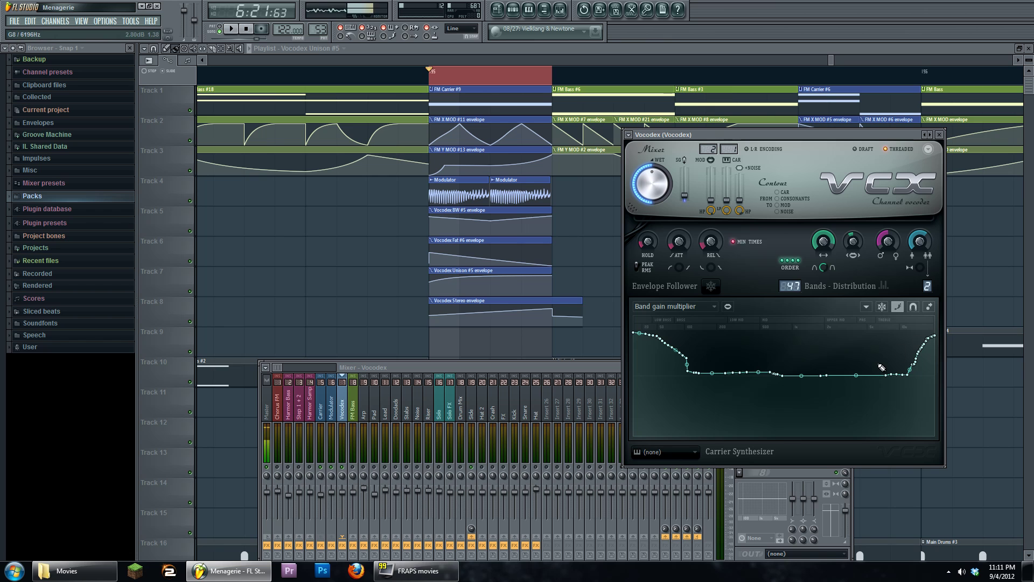
pyautogui.moveTo(442, 131)
pyautogui.moveTo(811, 136); pyautogui.dragTo(793, 118)
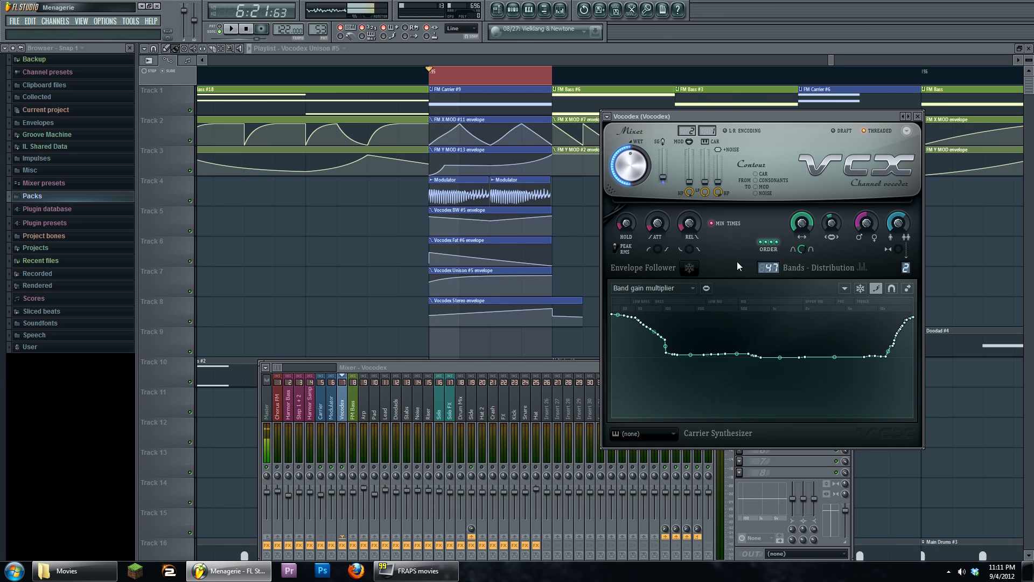
pyautogui.click(230, 29)
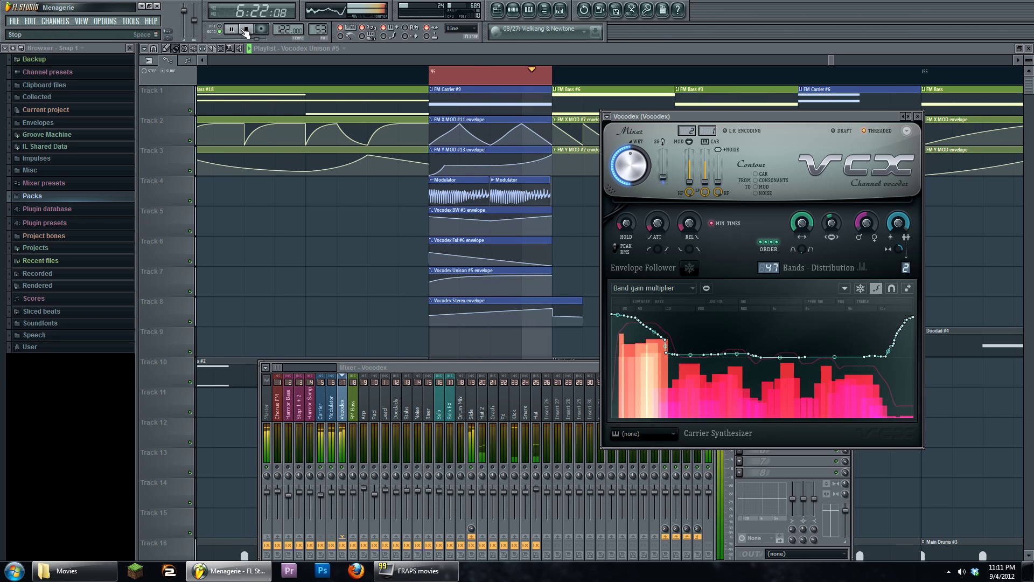
pyautogui.click(246, 29)
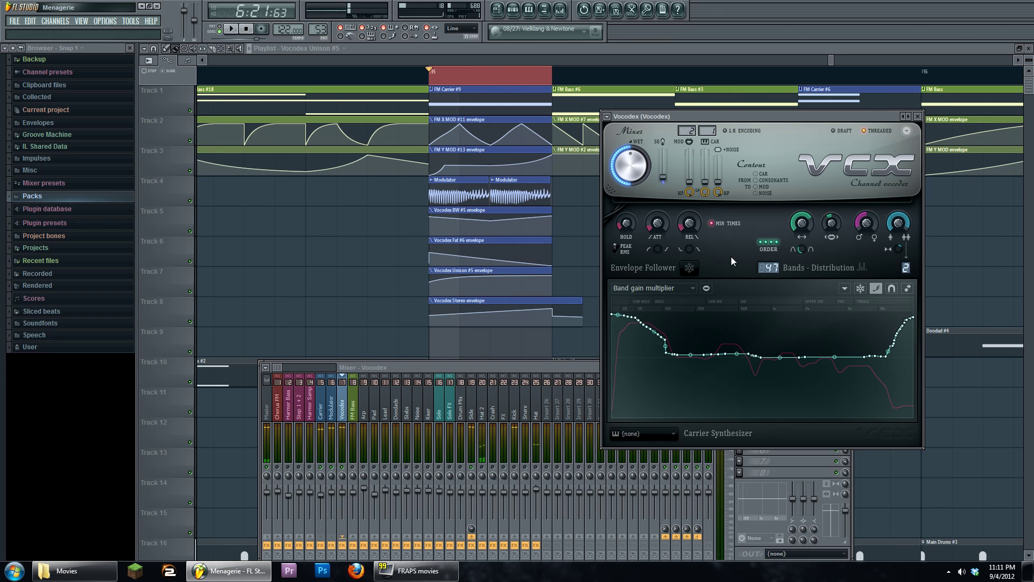
# Step: Switch Vocodex's editor to the Band width curve, play the loop, and stop playback
pyautogui.click(676, 287)
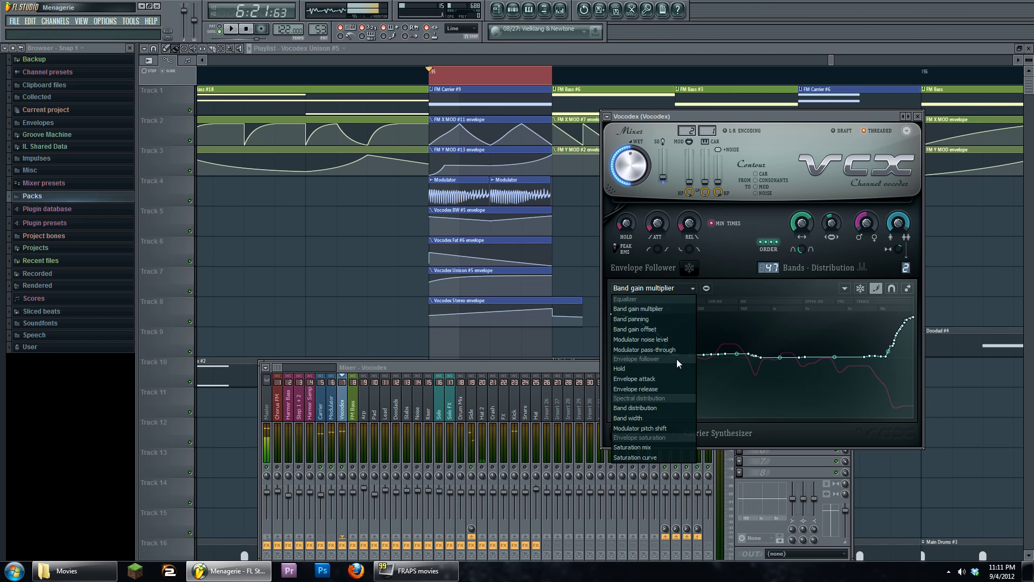
pyautogui.click(677, 418)
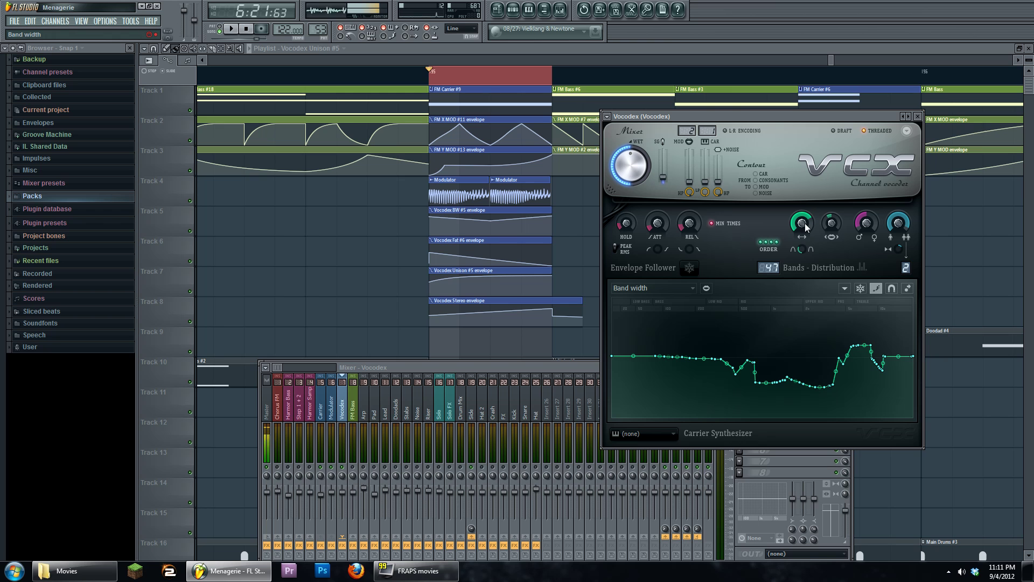
pyautogui.press('space')
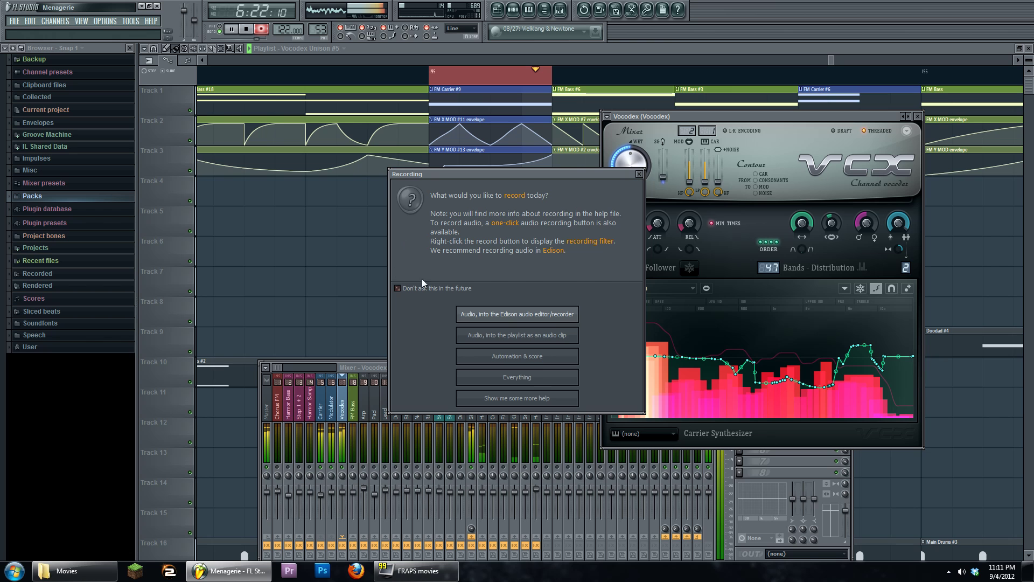
pyautogui.click(246, 29)
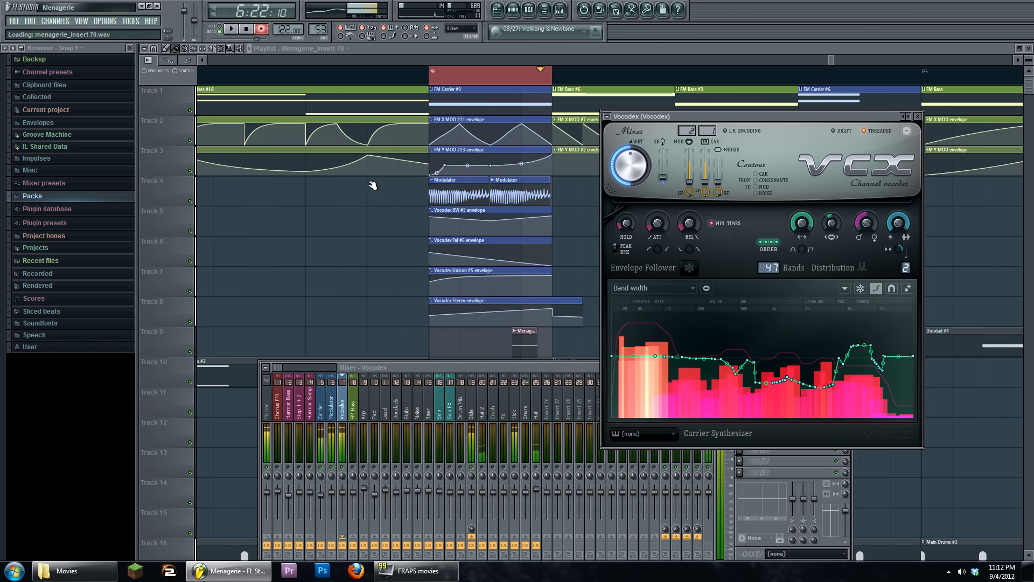
# Step: Clear the floating windows, reopen the mixer and Vocodex, move Vocodex further up, and return the song to a stop
pyautogui.press('F12')
pyautogui.click(560, 9)
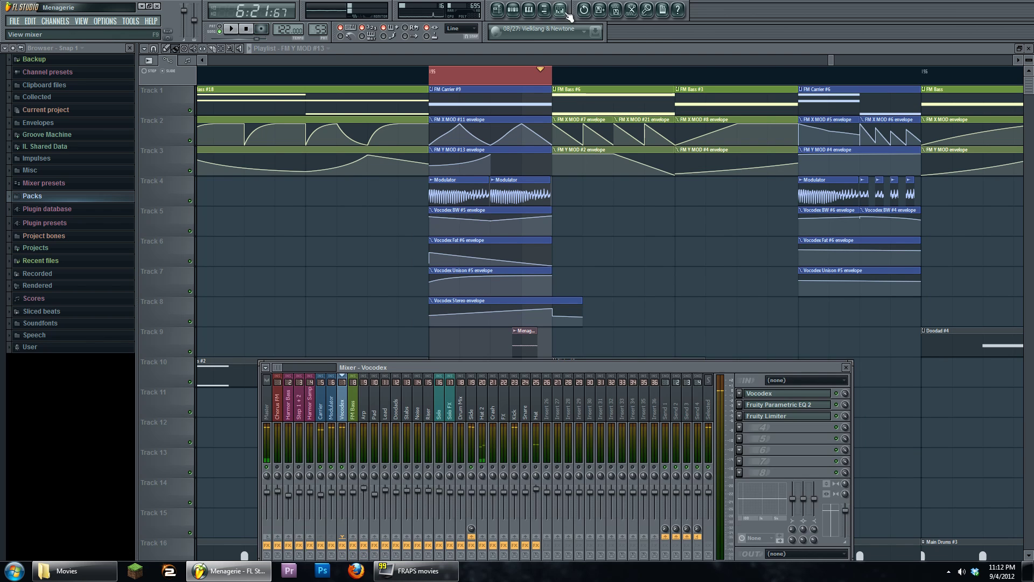
pyautogui.click(786, 393)
pyautogui.moveTo(693, 114); pyautogui.dragTo(712, 87)
pyautogui.click(240, 30)
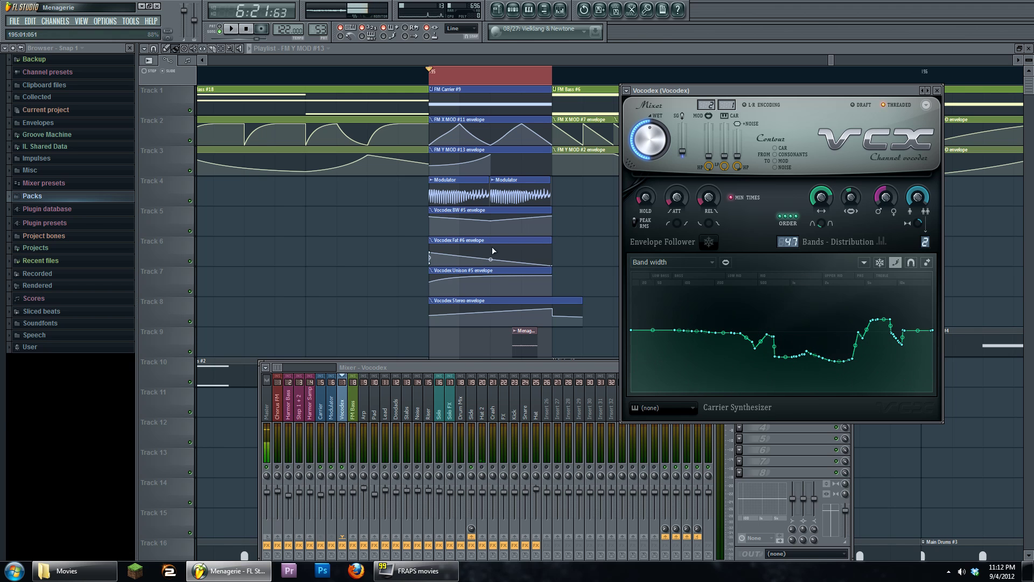
# Step: Mute the Vocodex BW #5 envelope clip, reopen Vocodex, and audition the loop with the band width knob at 288%
pyautogui.click(475, 210)
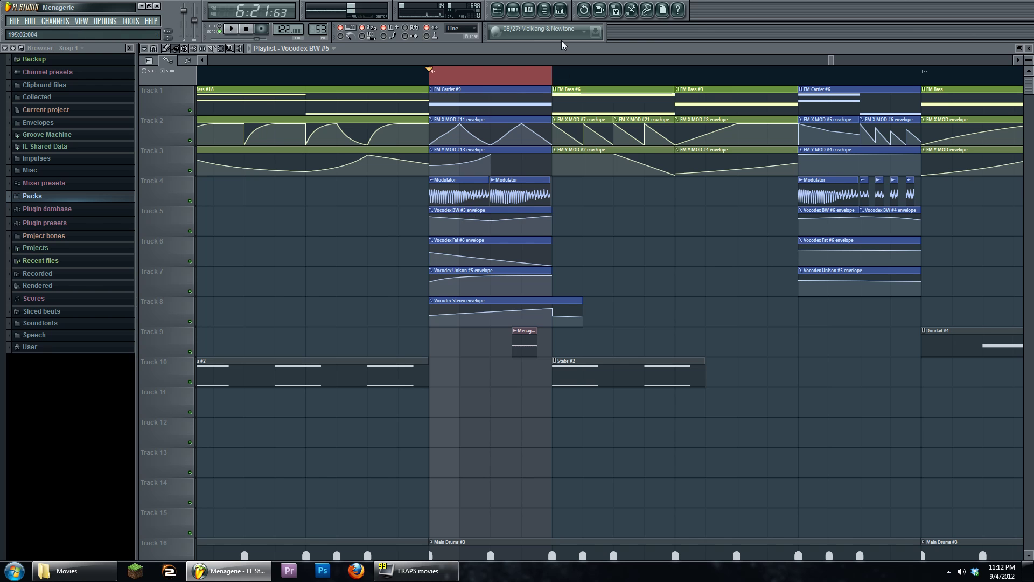
pyautogui.click(479, 211)
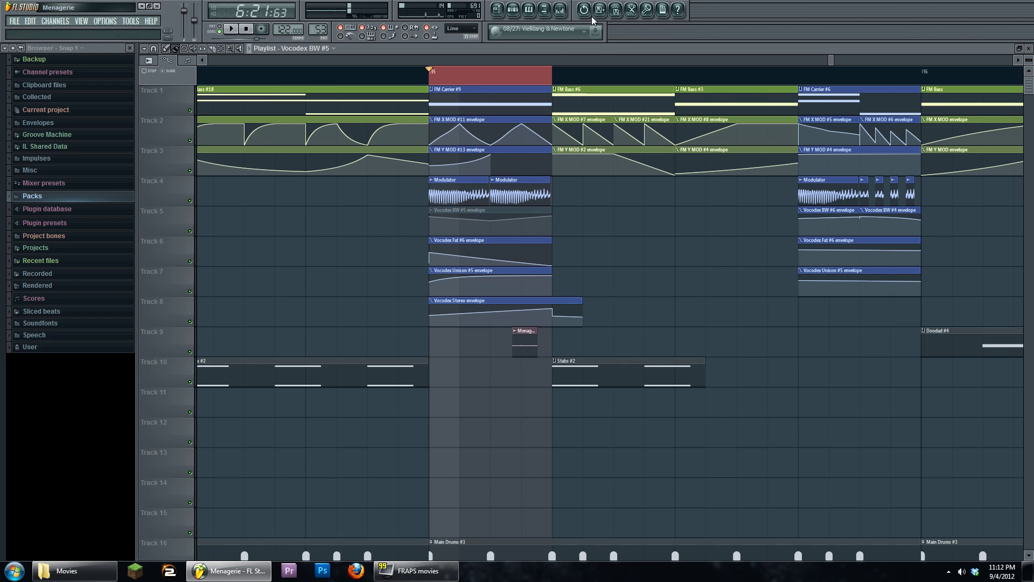
pyautogui.press('F9')
pyautogui.click(808, 394)
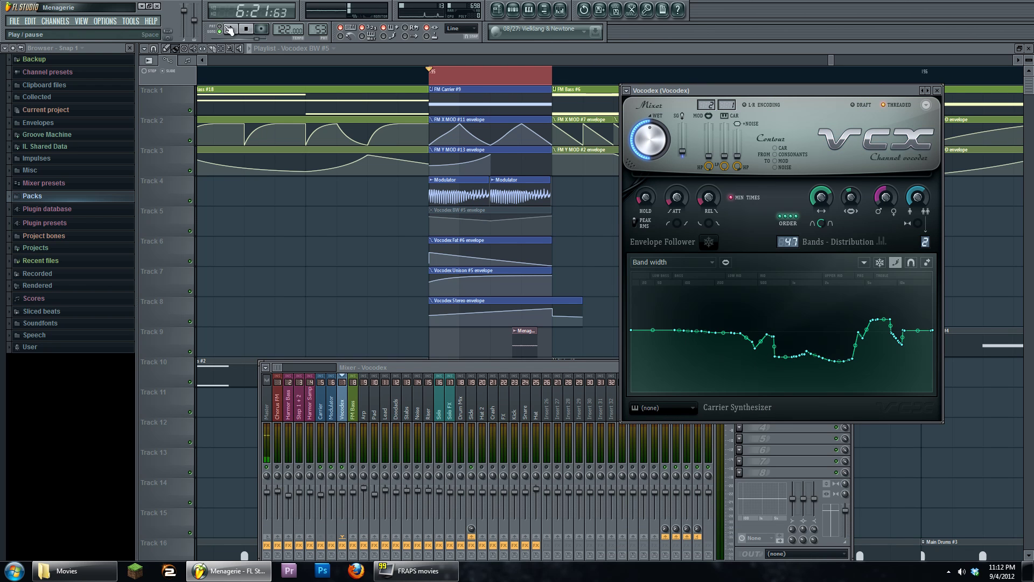
pyautogui.press('space')
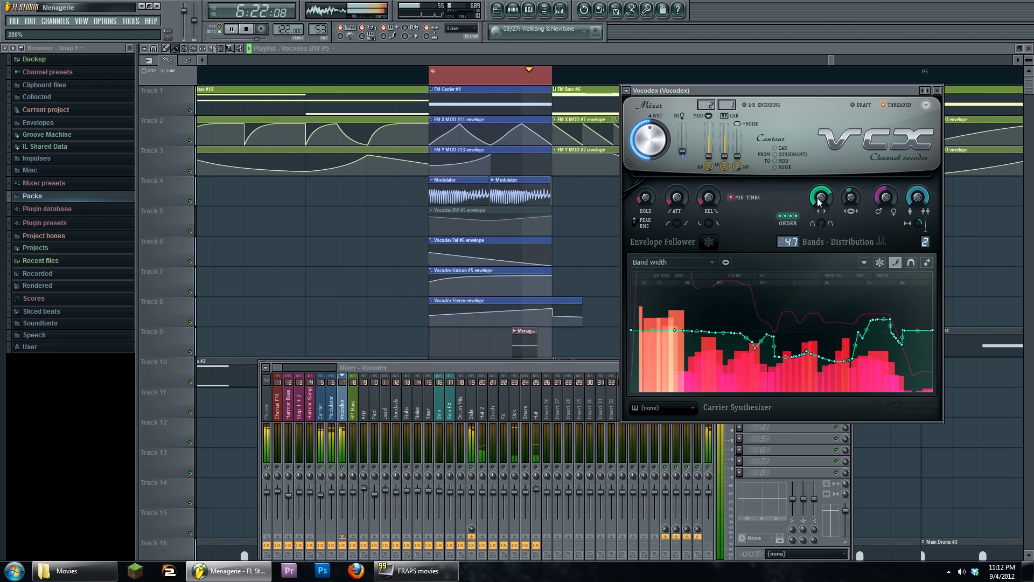
# Step: Unmute the Vocodex BW #5 envelope clip, reopen the mixer and Vocodex, and stop playback
pyautogui.press('F12')
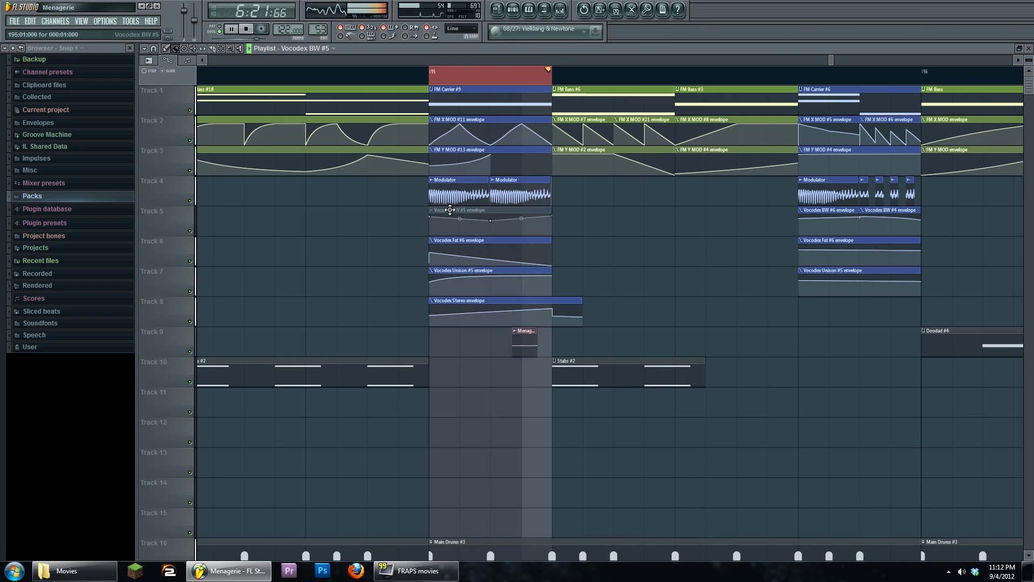
pyautogui.click(560, 10)
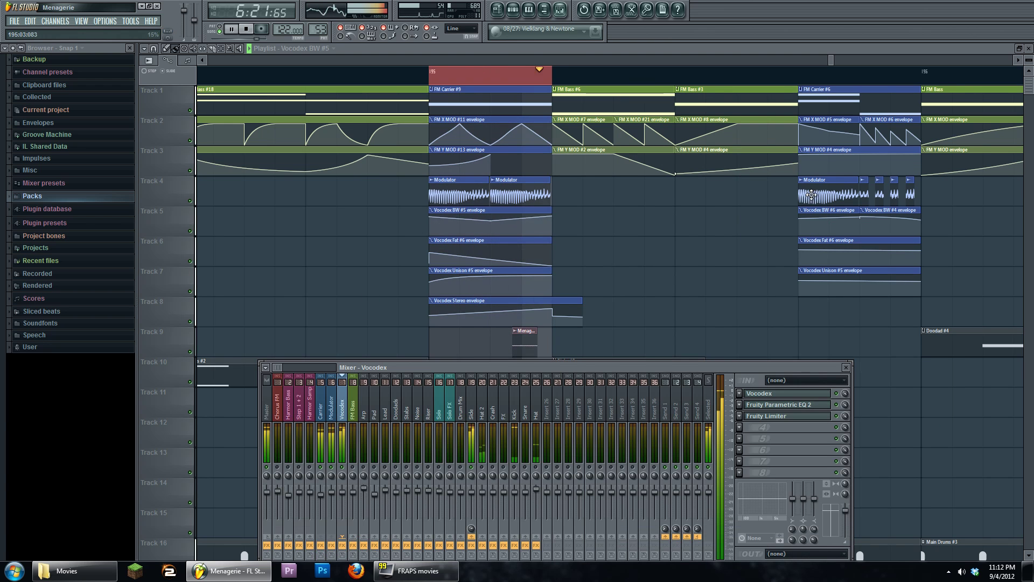
pyautogui.click(786, 393)
pyautogui.press('space')
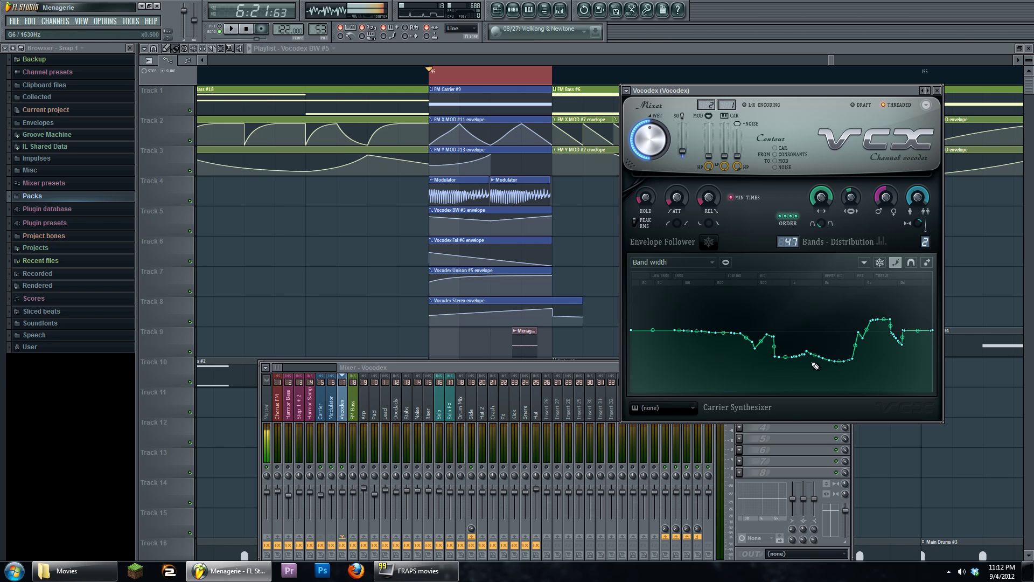
# Step: Play the loop briefly, draw the Band width curve down to its minimum across the low-mid bands, and play it again
pyautogui.press('space')
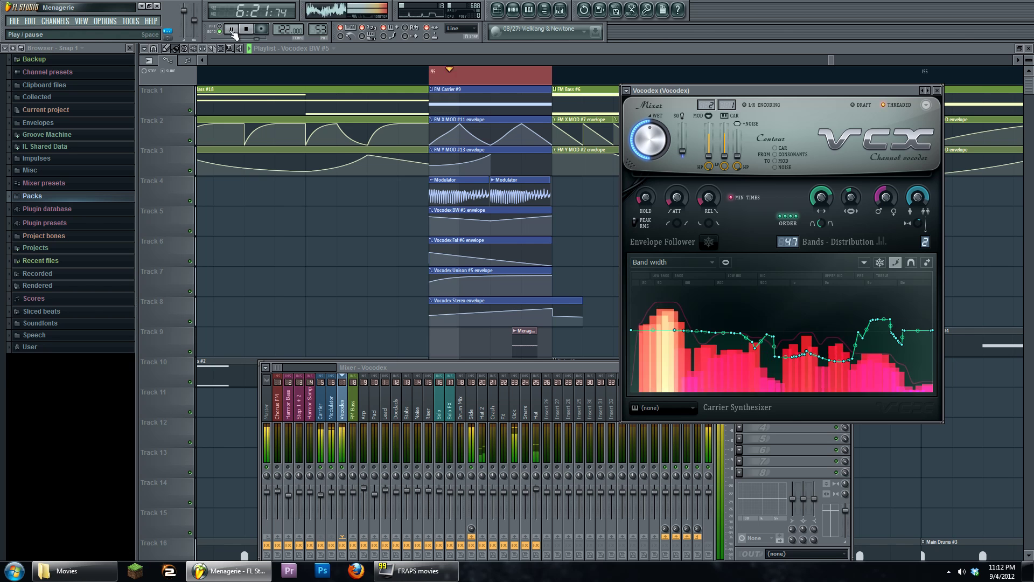
pyautogui.press('space')
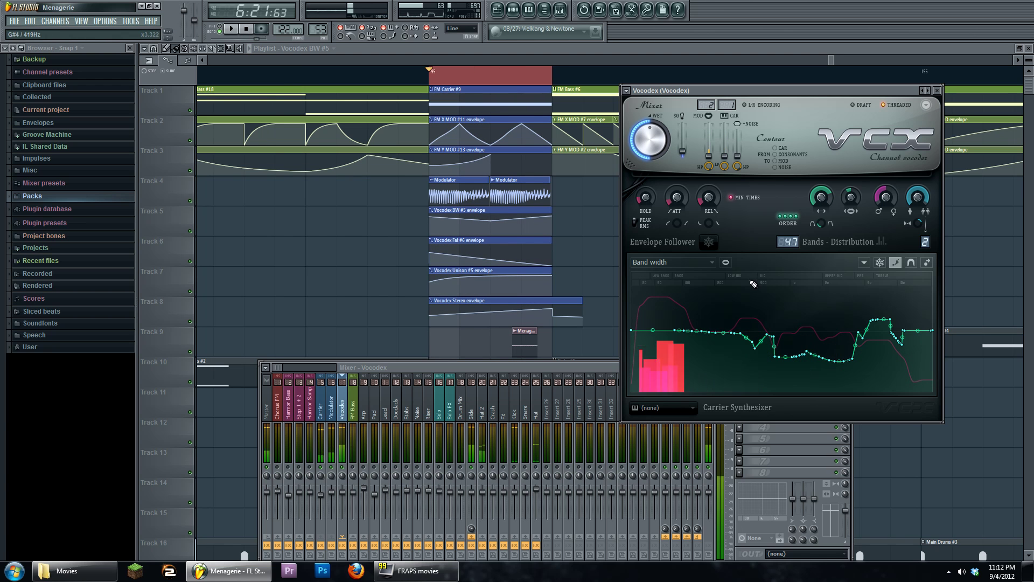
pyautogui.moveTo(752, 388); pyautogui.dragTo(677, 392)
pyautogui.press('space')
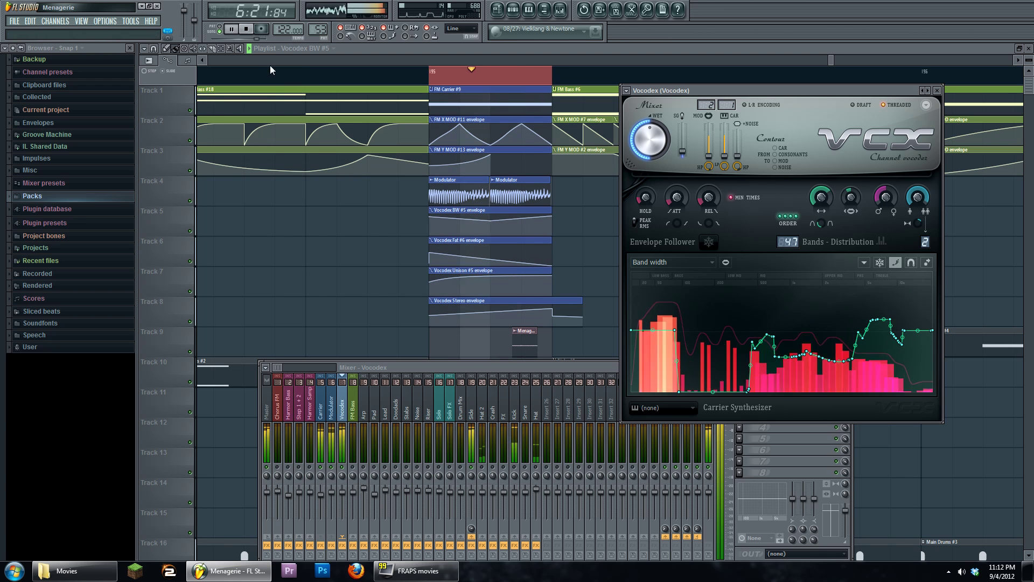
# Step: Redraw the low-mid section of the Band width curve nearly flat, level with the bass bands, and stop playback
pyautogui.moveTo(718, 358)
pyautogui.mouseDown()
pyautogui.moveTo(745, 277)
pyautogui.moveTo(684, 297)
pyautogui.moveTo(689, 390)
pyautogui.mouseUp()
pyautogui.moveTo(636, 330); pyautogui.dragTo(770, 334)
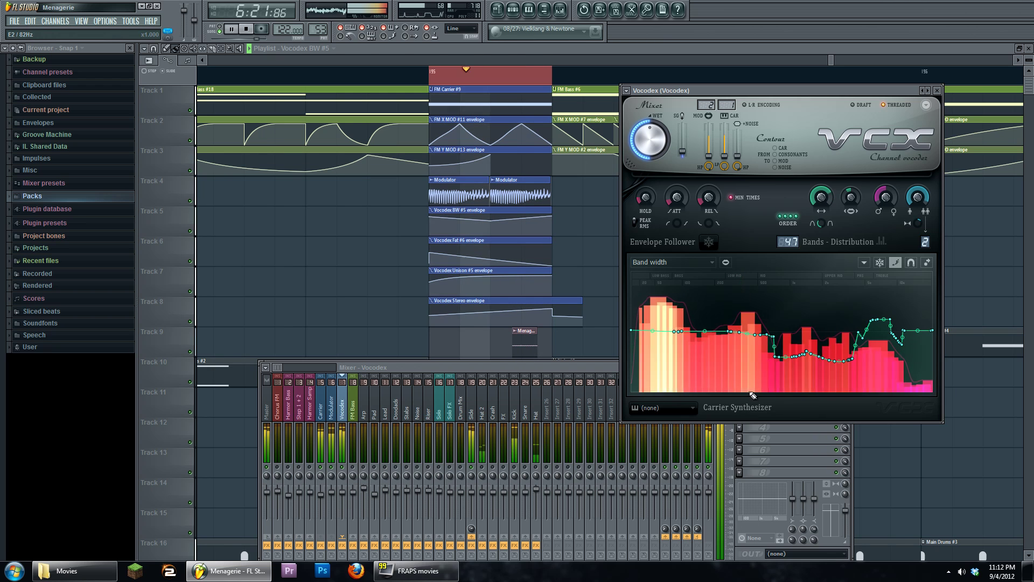
pyautogui.press('space')
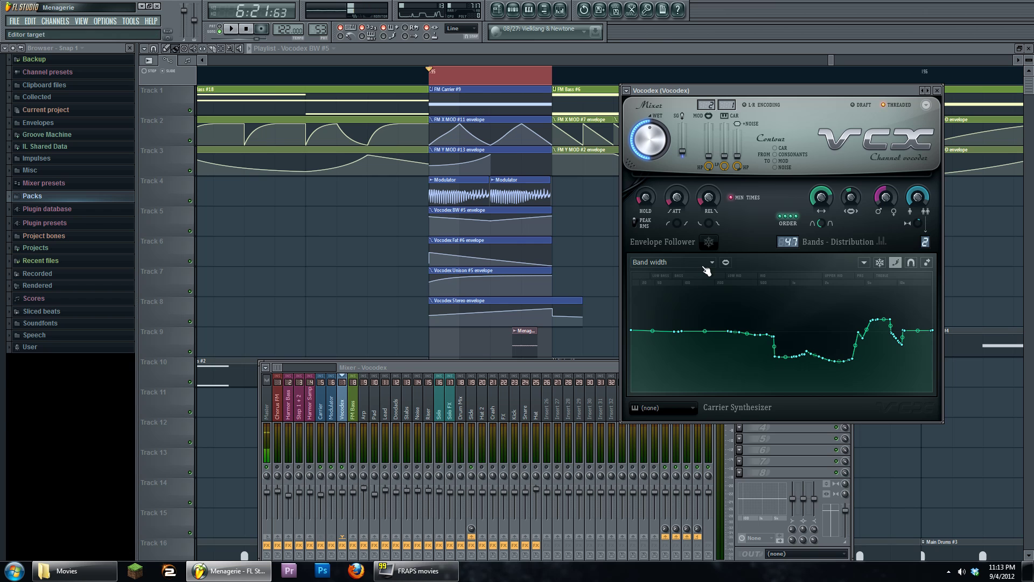
# Step: Examine Vocodex's Modulator pitch shift curve and switch the editor back to Band gain multiplier
pyautogui.click(702, 266)
pyautogui.click(709, 399)
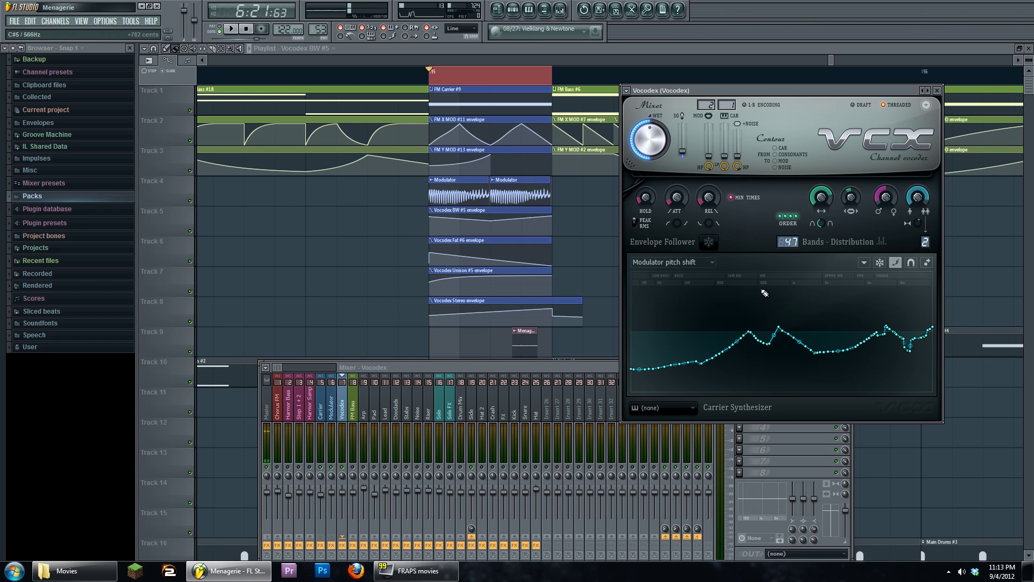
pyautogui.click(697, 264)
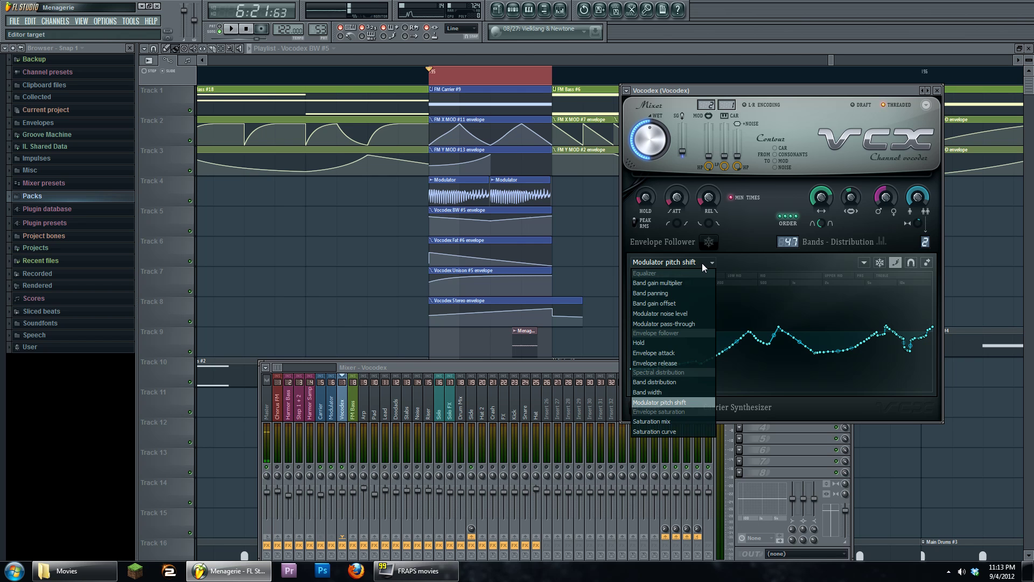
pyautogui.click(703, 263)
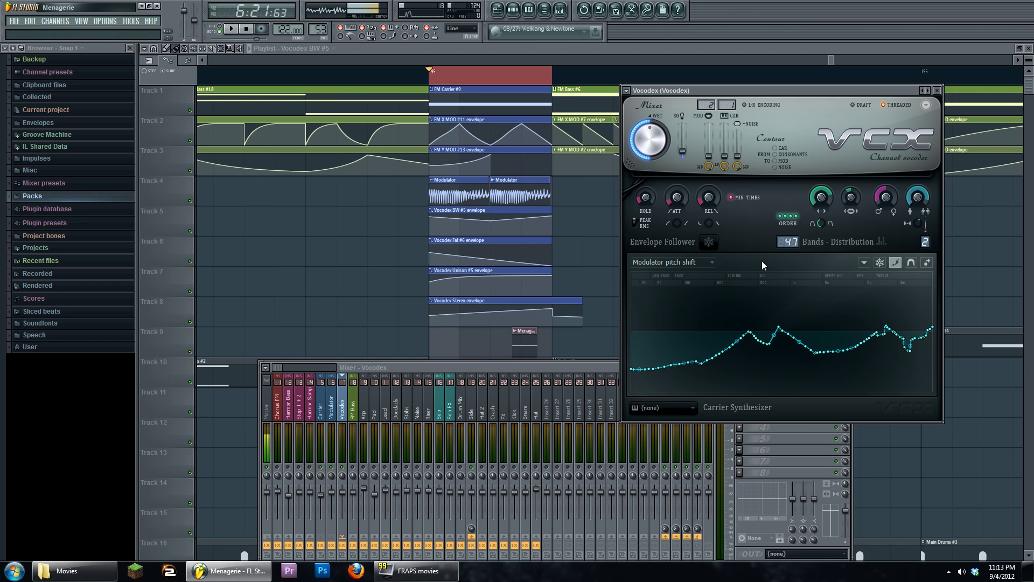
pyautogui.click(698, 262)
pyautogui.click(657, 283)
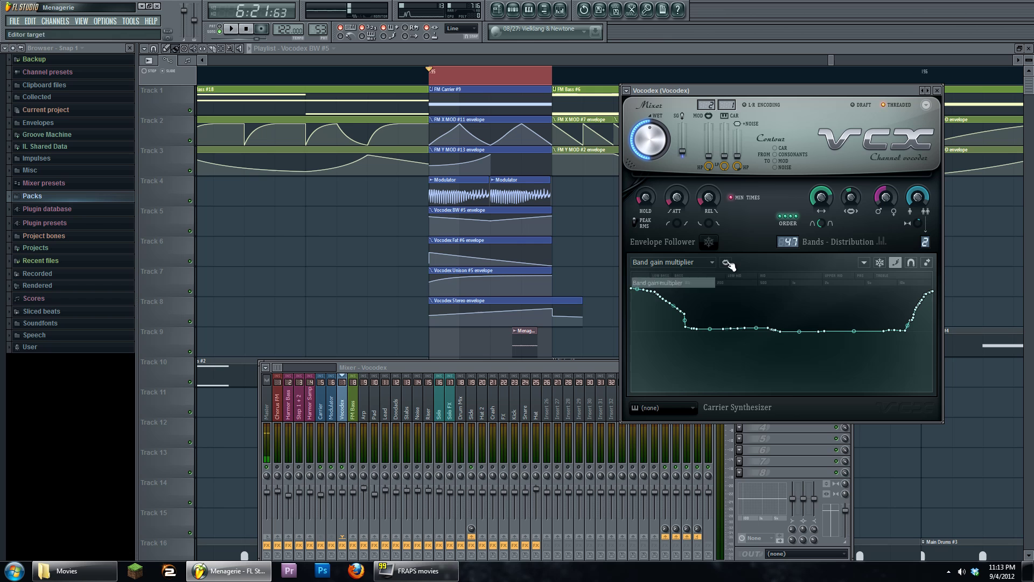
# Step: Examine Vocodex's list of editor curves and its Hold curve, and return the editor to Band gain multiplier
pyautogui.click(700, 263)
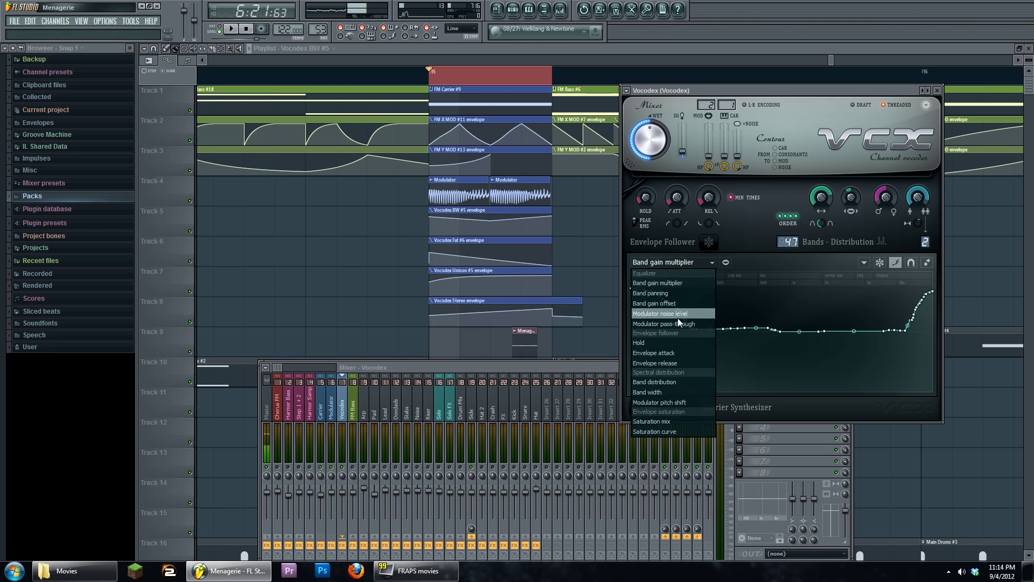
pyautogui.click(691, 262)
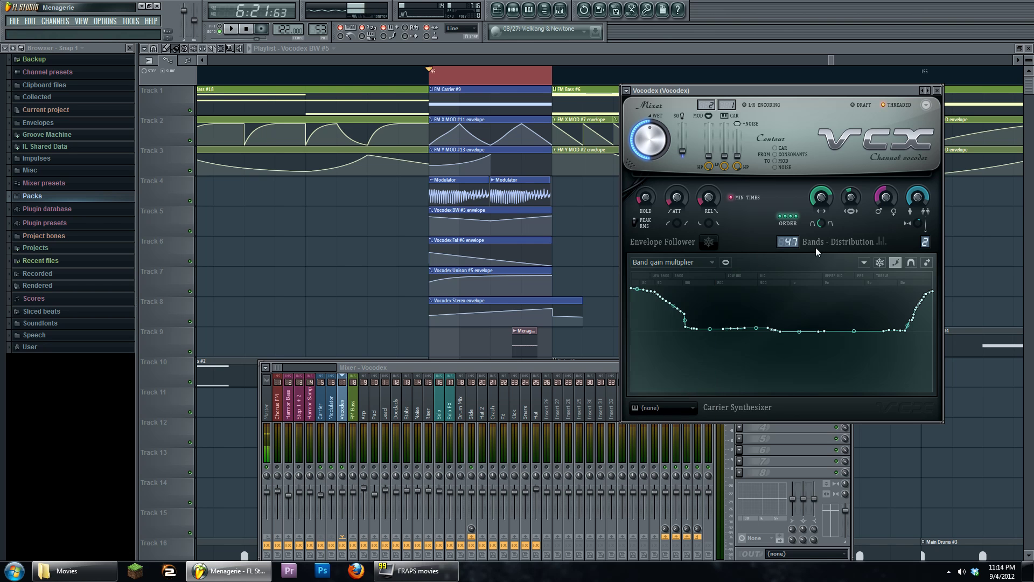
pyautogui.click(665, 265)
pyautogui.click(666, 347)
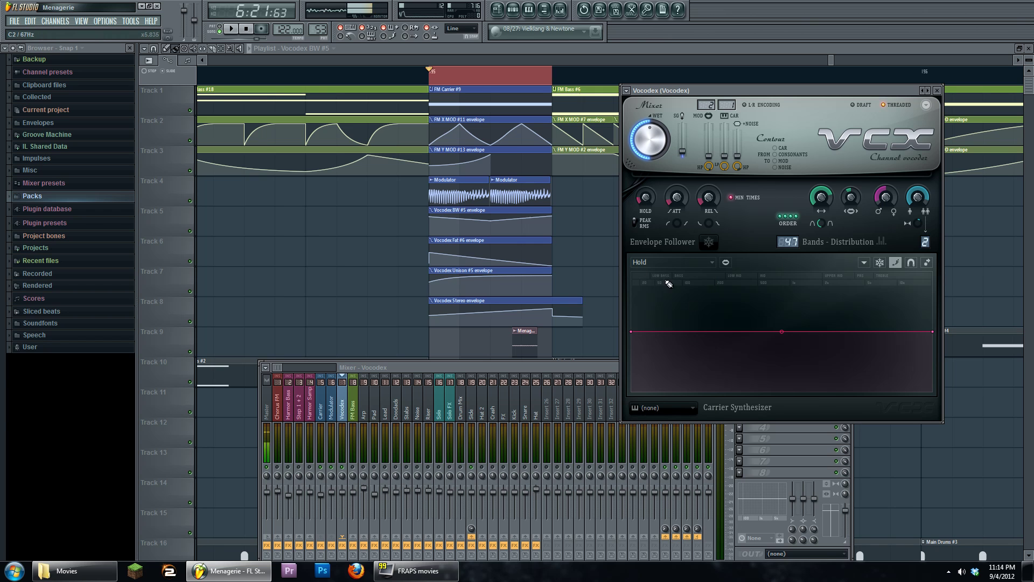
pyautogui.click(677, 262)
pyautogui.click(690, 284)
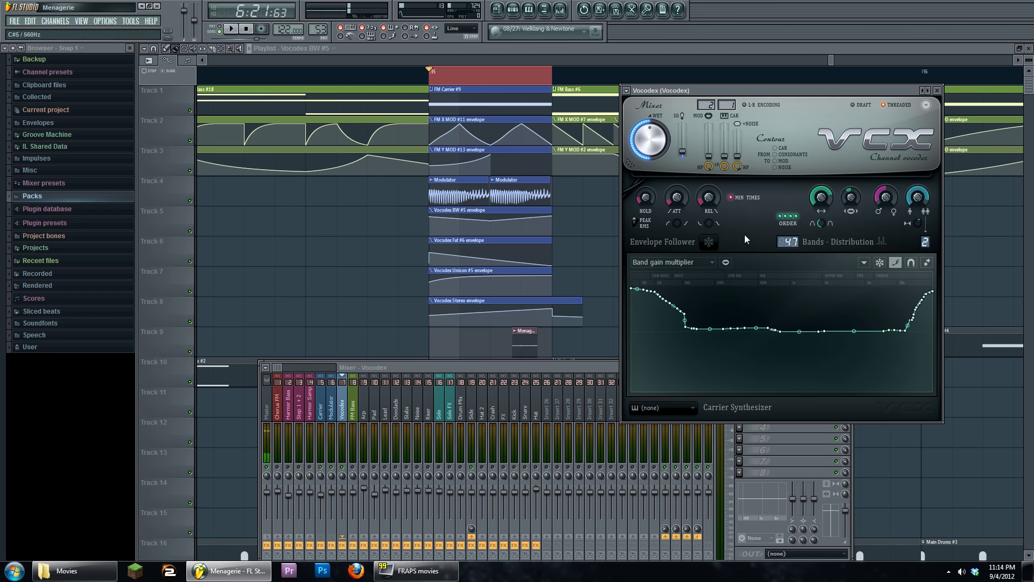
# Step: Play the loop with Vocodex's Band gain multiplier curve in view, and stop playback
pyautogui.click(231, 29)
pyautogui.click(246, 29)
pyautogui.press('space')
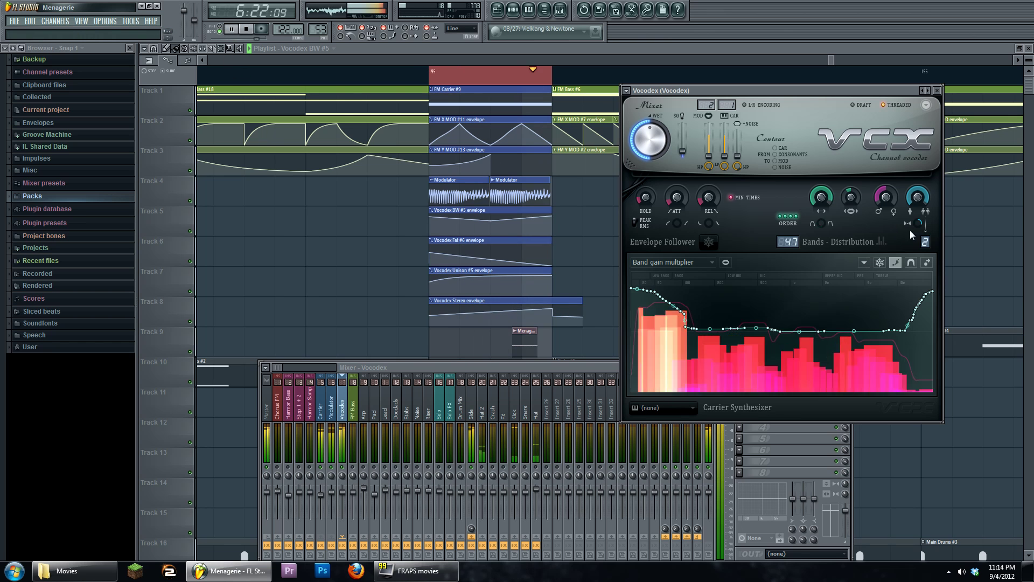
pyautogui.press('space')
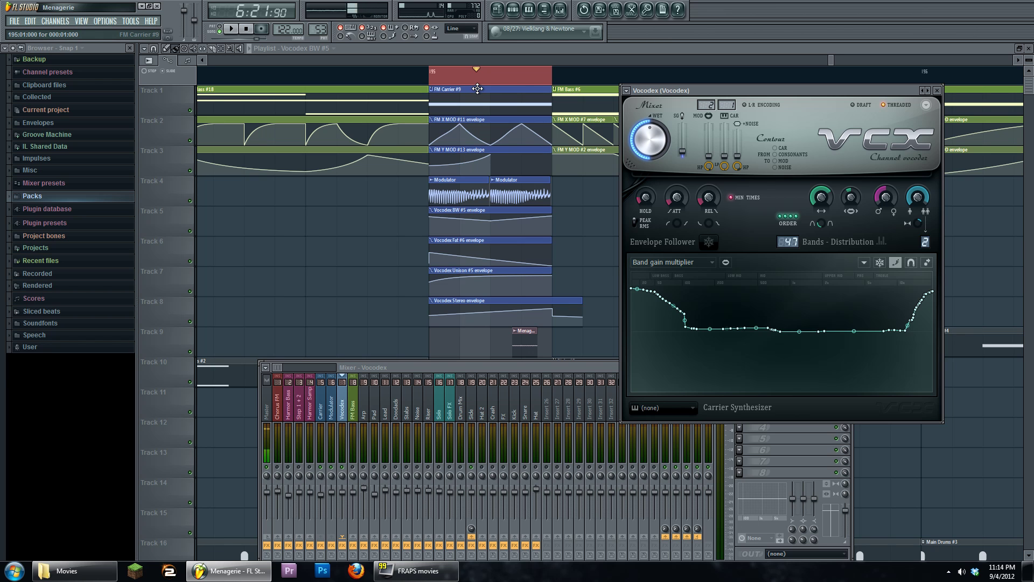
# Step: Close all open windows and look over the vocoder and bass clips in the playlist around bar 195
pyautogui.press('F12')
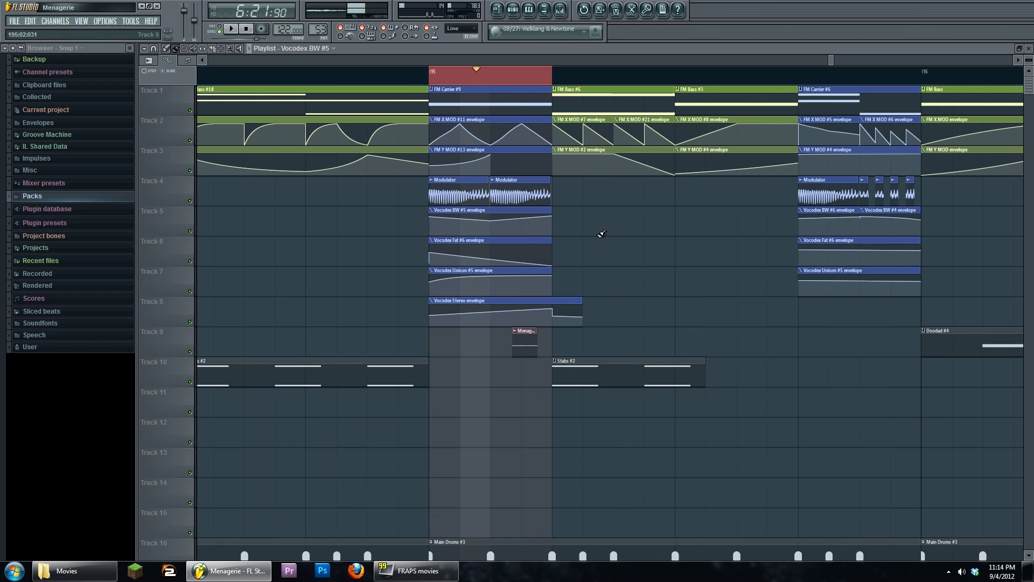
pyautogui.scroll(-3, 569, 237)
pyautogui.scroll(-3, 570, 238)
pyautogui.scroll(-2, 570, 238)
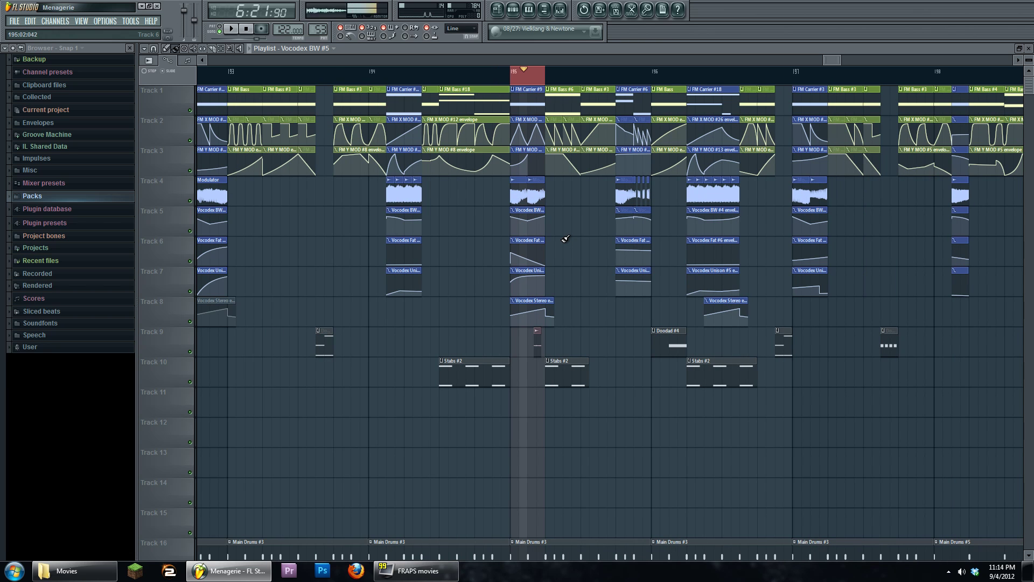
pyautogui.hscroll(-1, 537, 270)
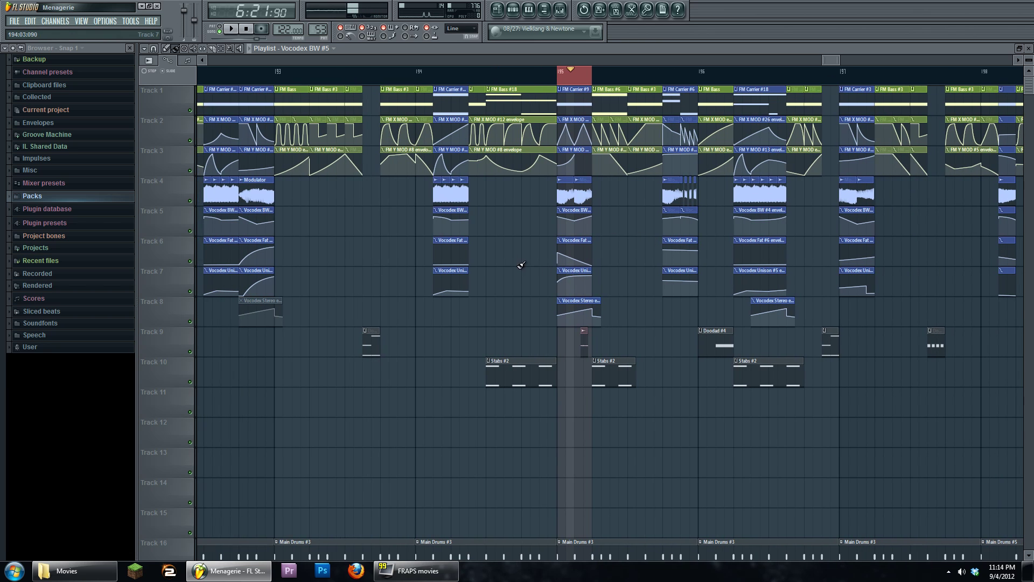
pyautogui.scroll(3, 544, 225)
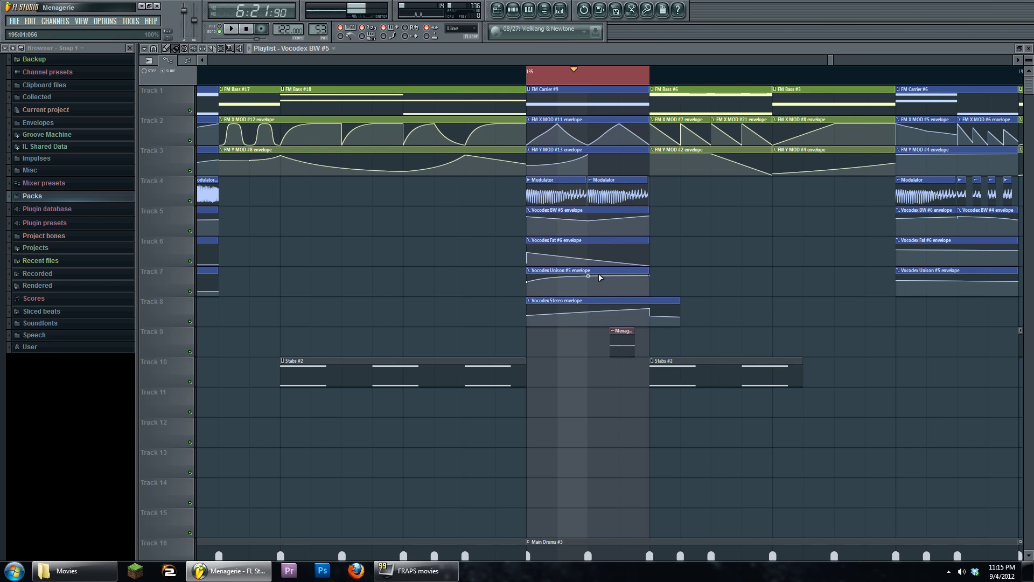
# Step: Add and reshape points in the FM X MOD #11 and FM Y MOD #13 envelopes while the loop plays, and stop playback
pyautogui.click(239, 32)
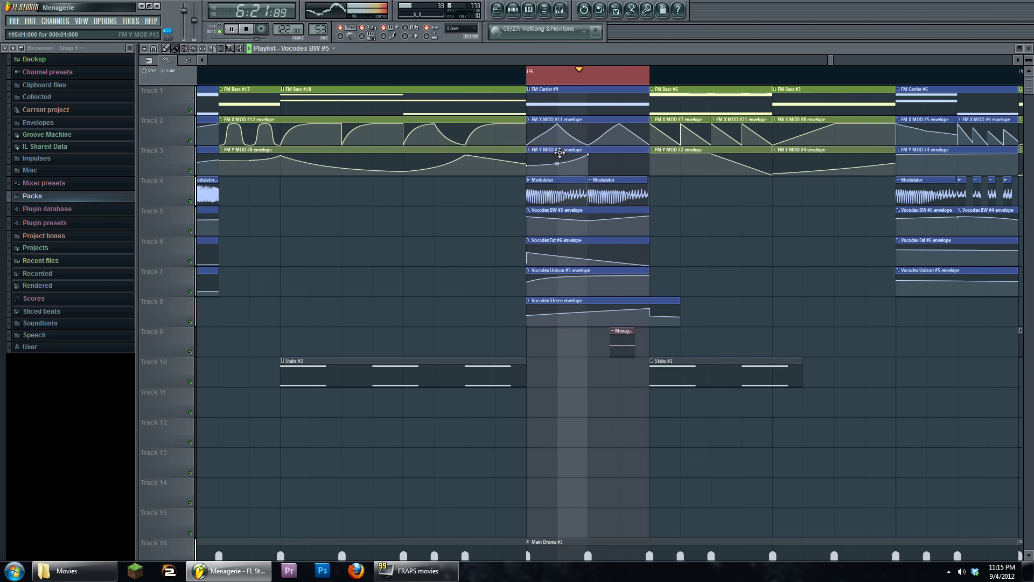
pyautogui.rightClick(558, 159)
pyautogui.rightClick(541, 161)
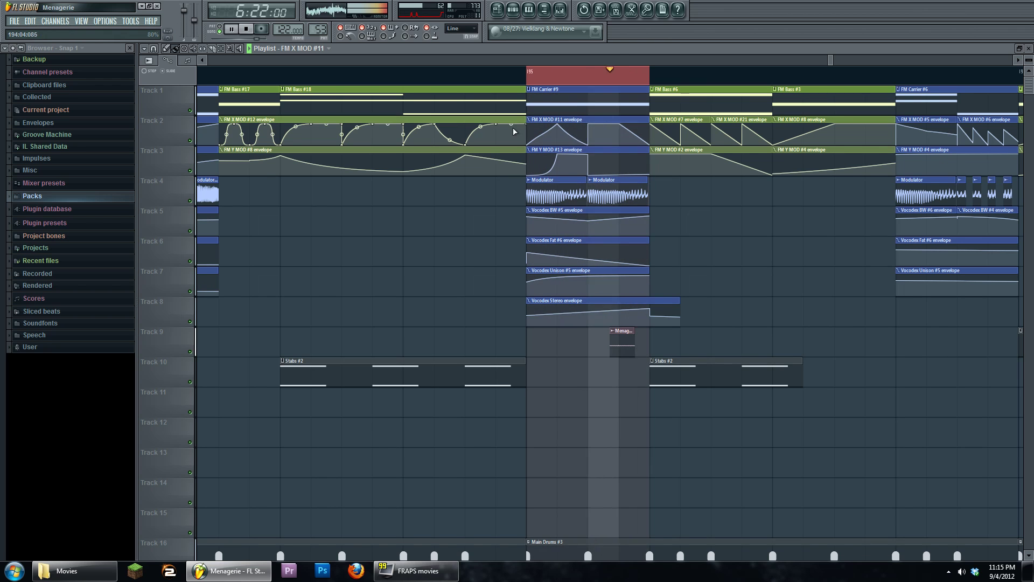
pyautogui.rightClick(620, 156)
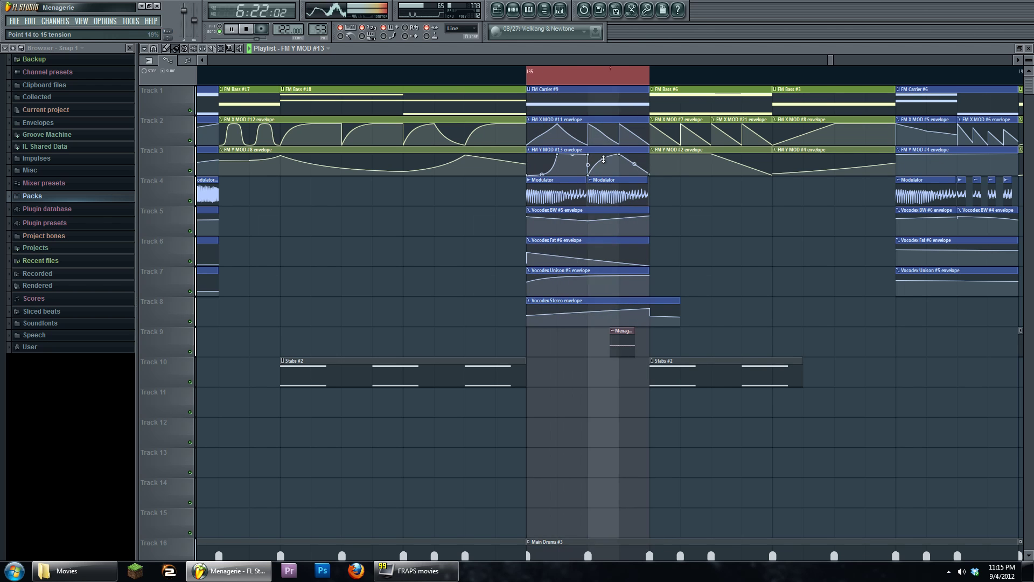
pyautogui.click(247, 30)
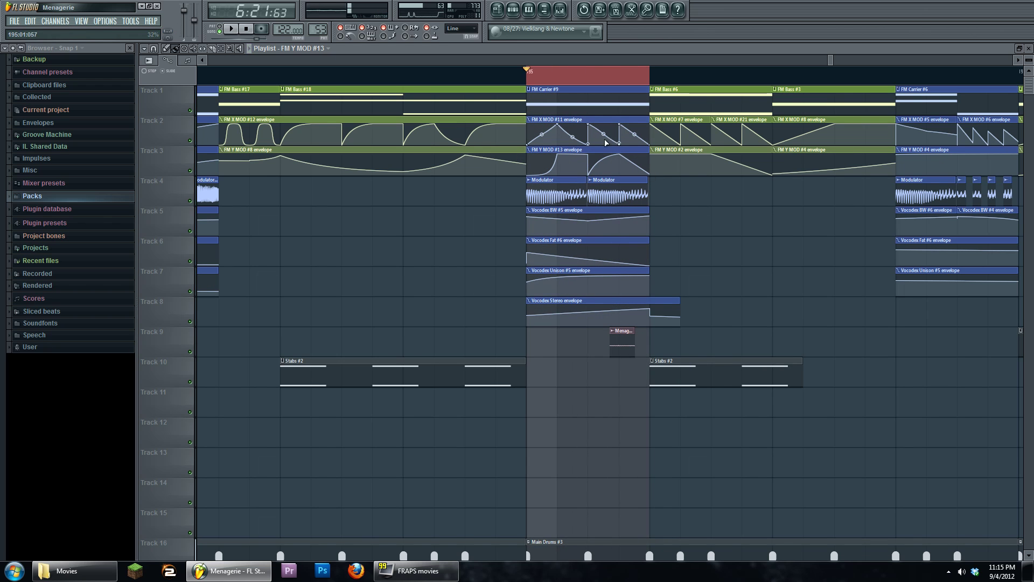
pyautogui.rightClick(622, 144)
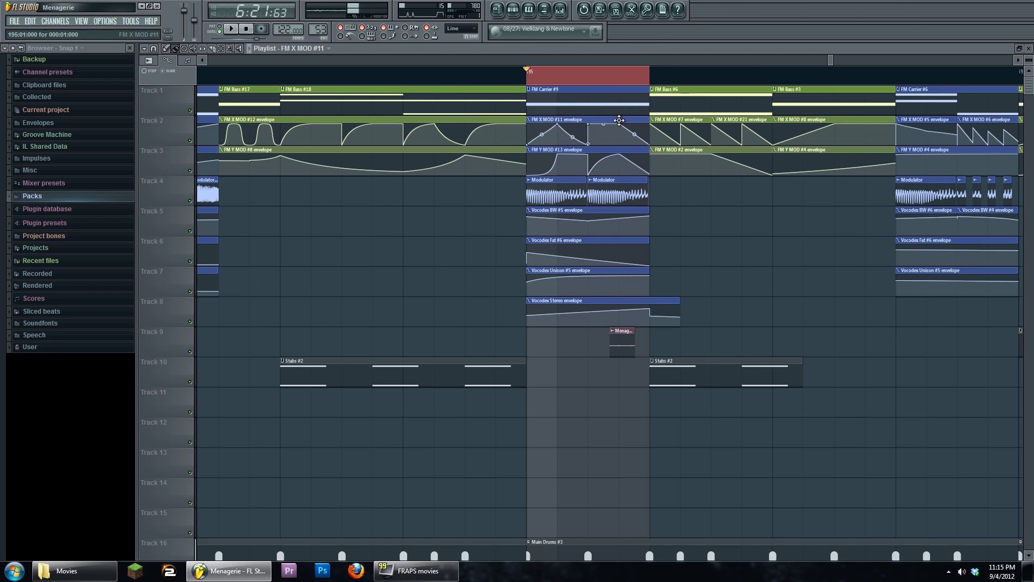
# Step: Clear the loop selection at bar 195 and play the song from the vocoder section in the middle of bar 192
pyautogui.scroll(-2, 687, 184)
pyautogui.click(627, 79)
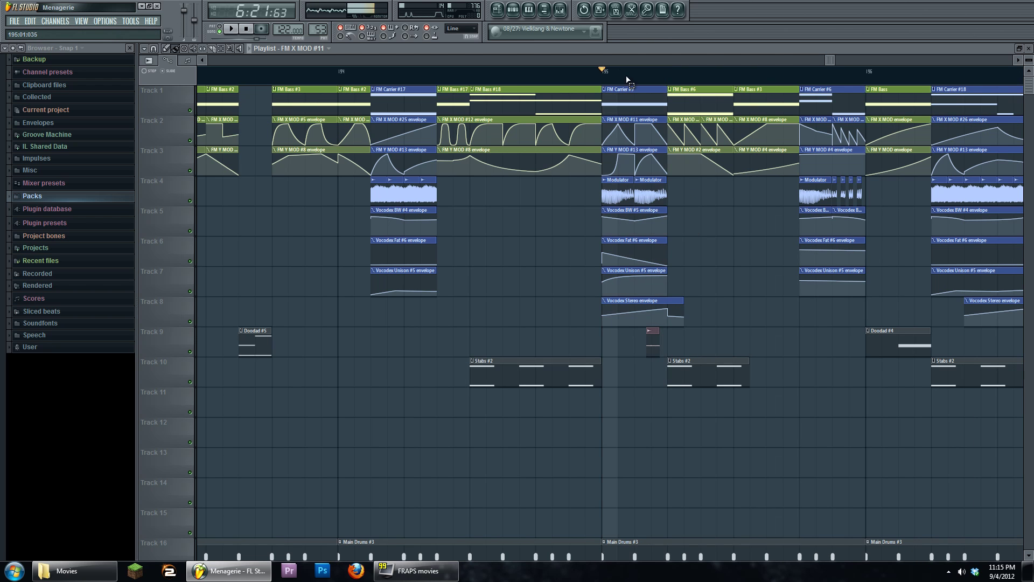
pyautogui.scroll(-3, 561, 213)
pyautogui.hscroll(-2, 549, 214)
pyautogui.press('space')
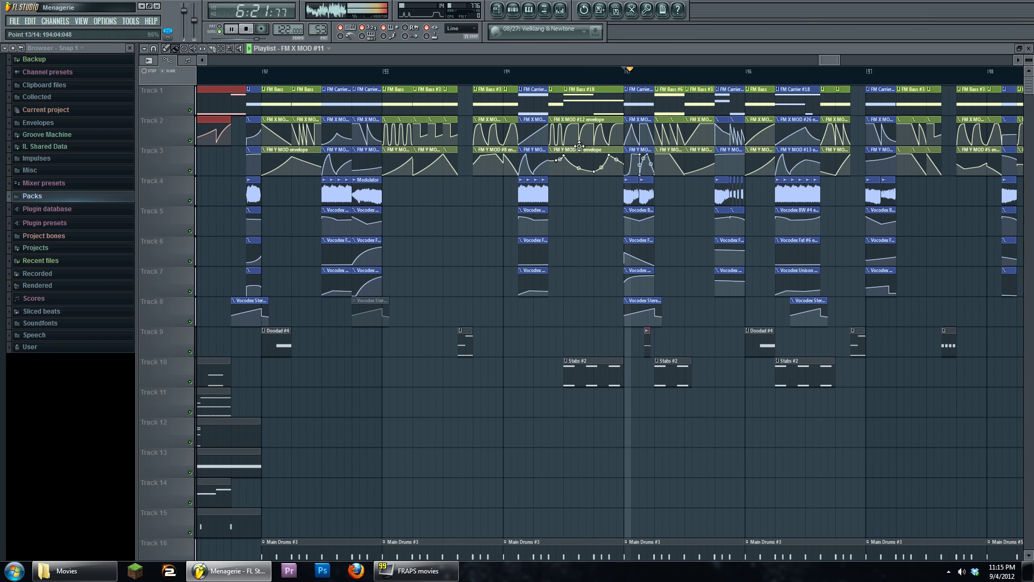
pyautogui.click(355, 80)
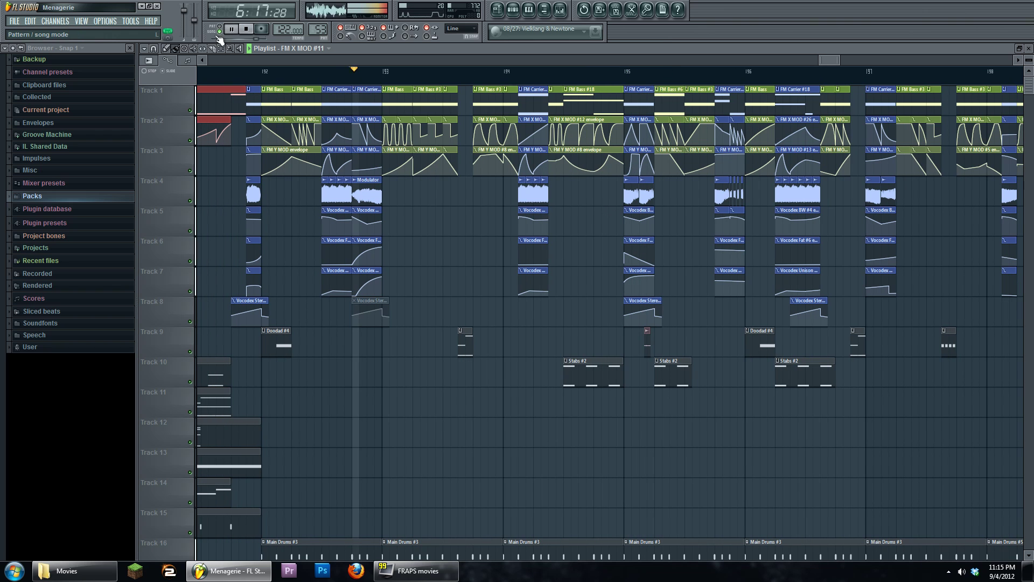
pyautogui.click(322, 72)
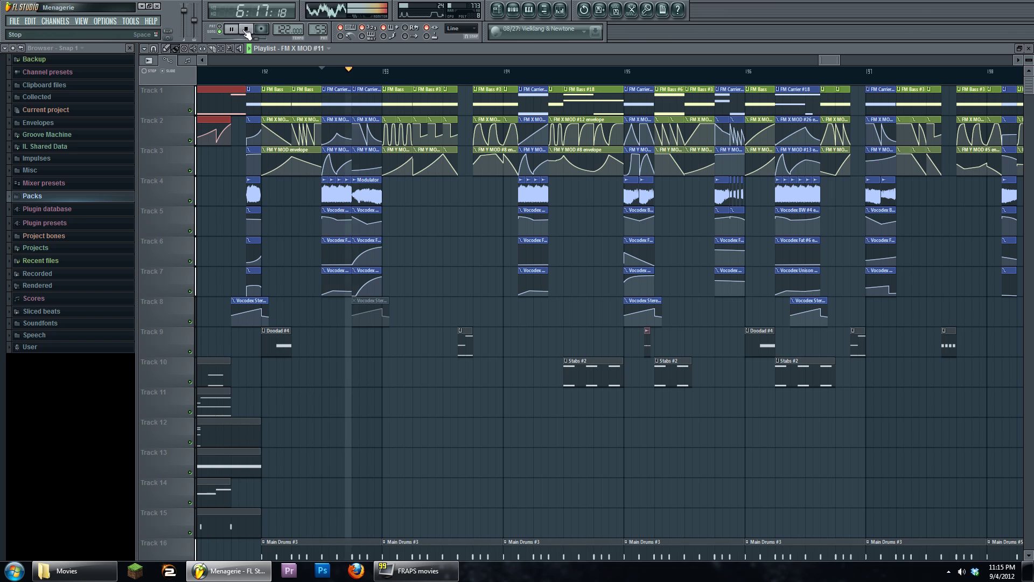
# Step: Open the Modulator #2 clip's channel settings, preview FLS_FreakMeBaby_003 from the Packs Vocals folder, and close the settings
pyautogui.hscroll(-3, 463, 242)
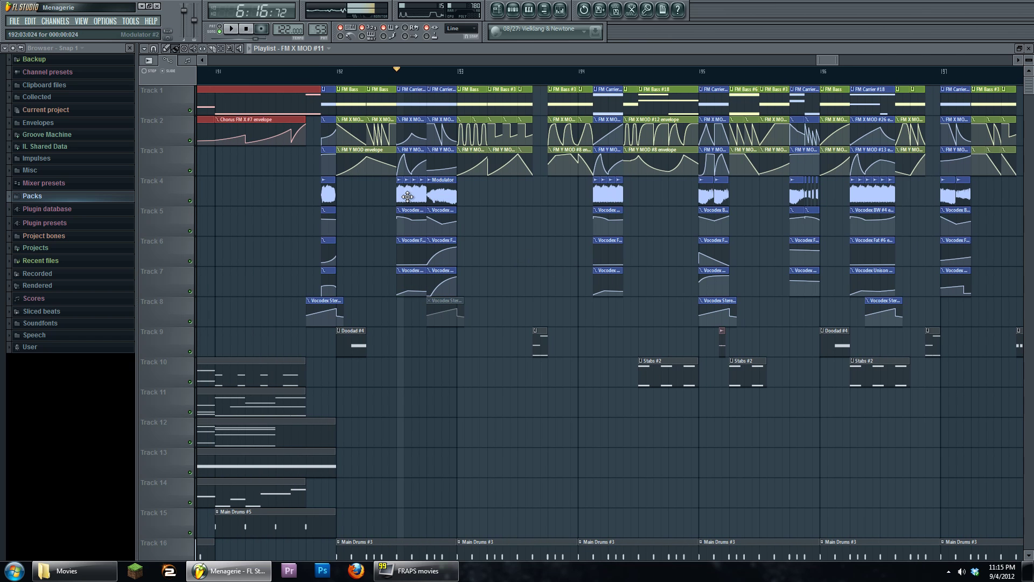
pyautogui.doubleClick(407, 196)
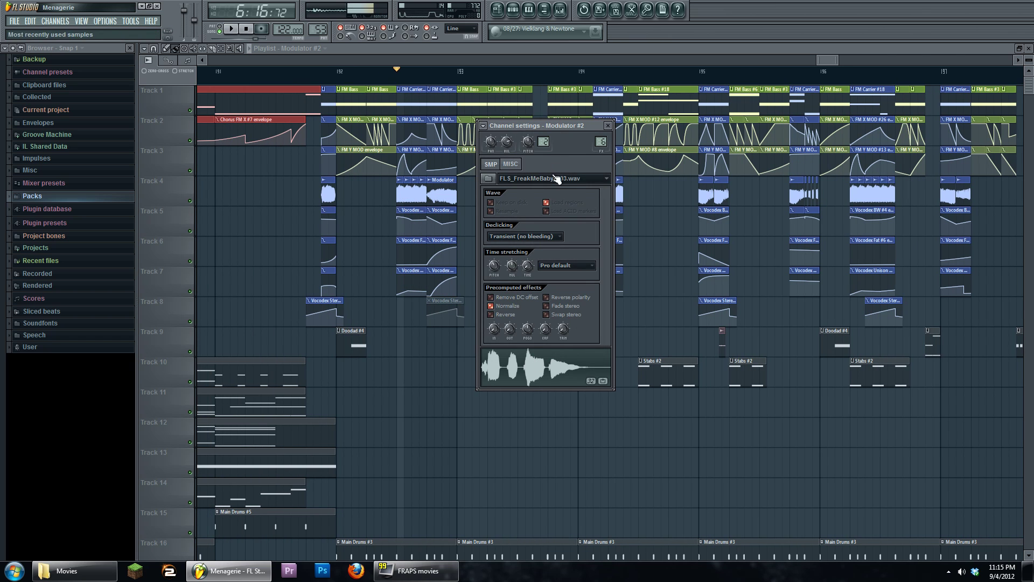
pyautogui.click(70, 196)
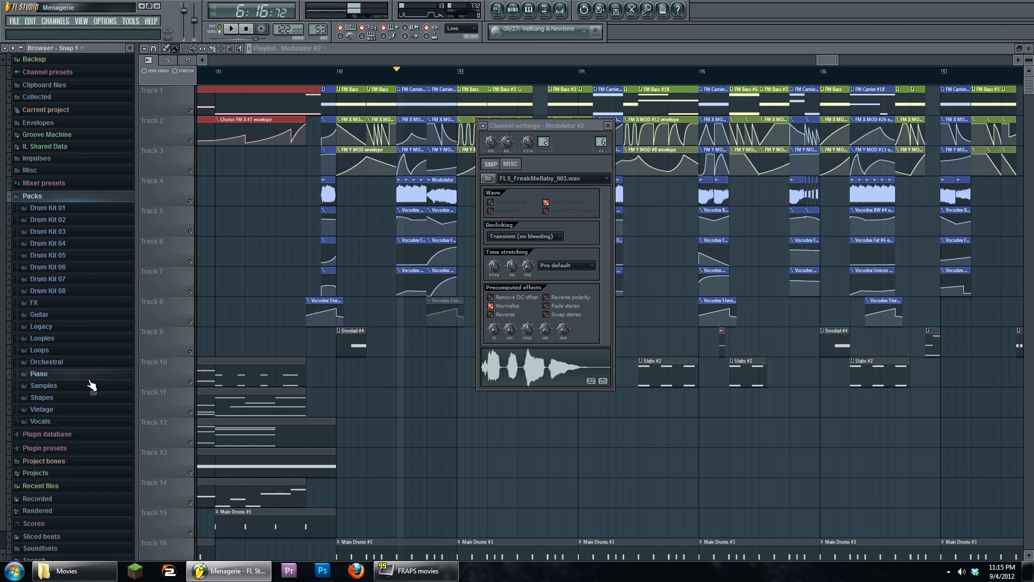
pyautogui.click(81, 423)
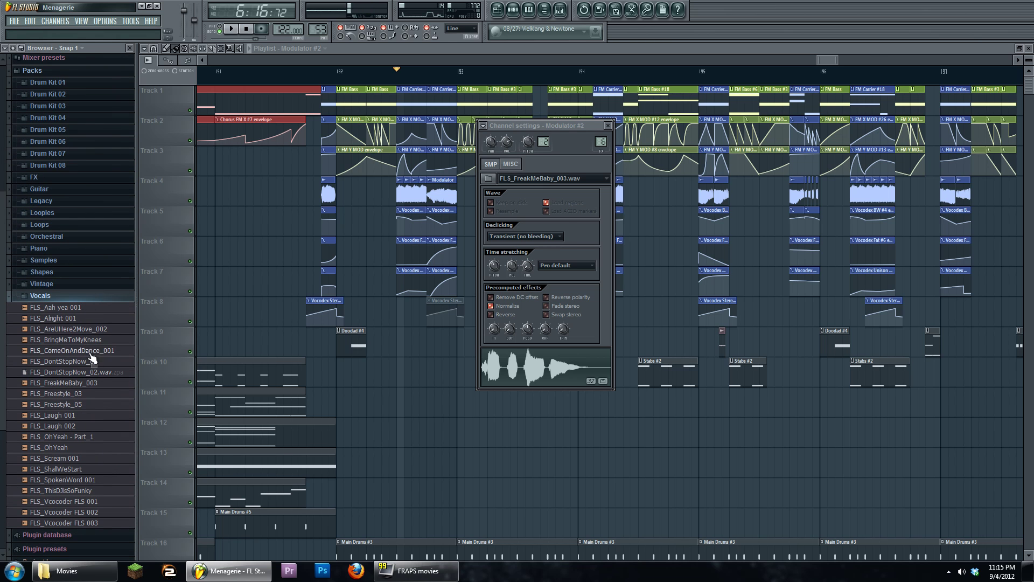
pyautogui.click(91, 384)
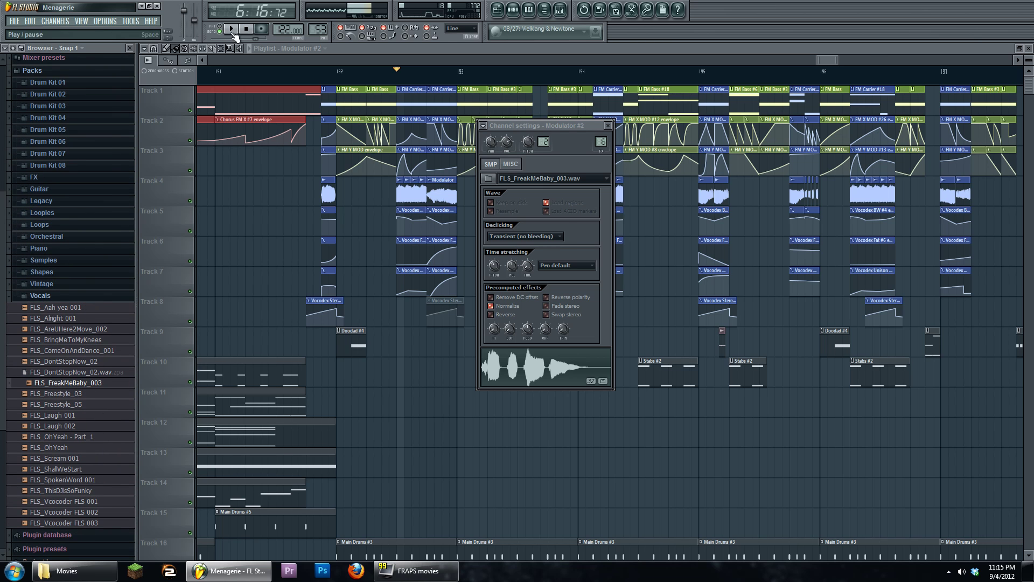
pyautogui.click(70, 295)
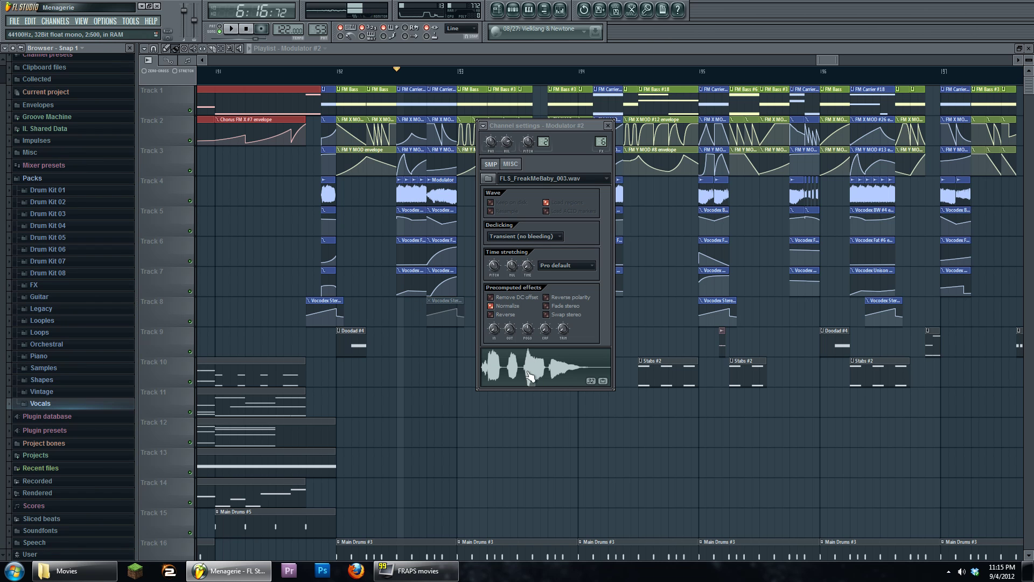
pyautogui.click(608, 126)
# Step: Play the song through the bar 192 Modulator clips, stop, and look over the whole bass break in the playlist
pyautogui.moveTo(480, 353); pyautogui.dragTo(598, 350)
pyautogui.scroll(5, 534, 242)
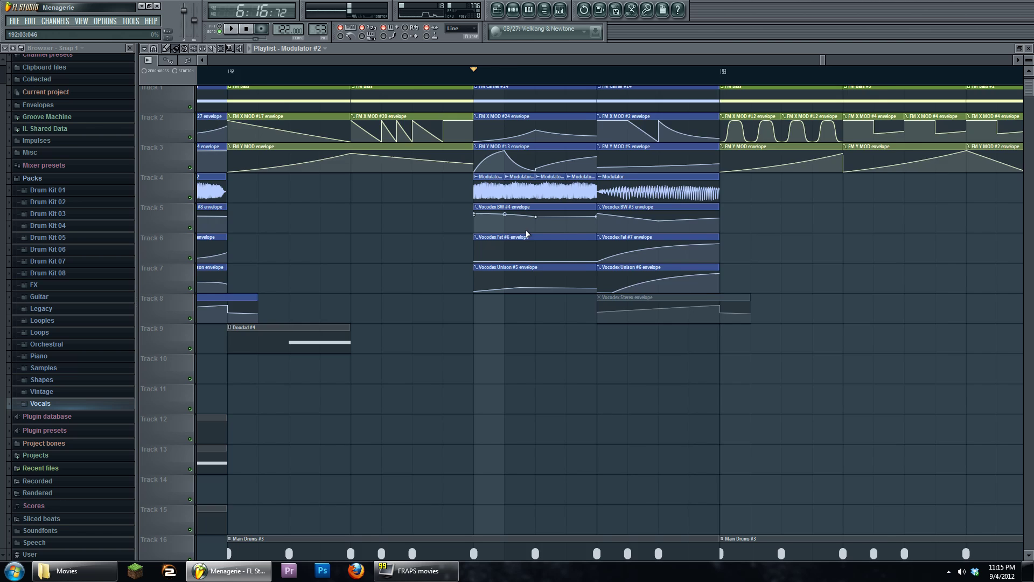
pyautogui.scroll(2, 522, 222)
pyautogui.press('space')
pyautogui.scroll(-6, 571, 279)
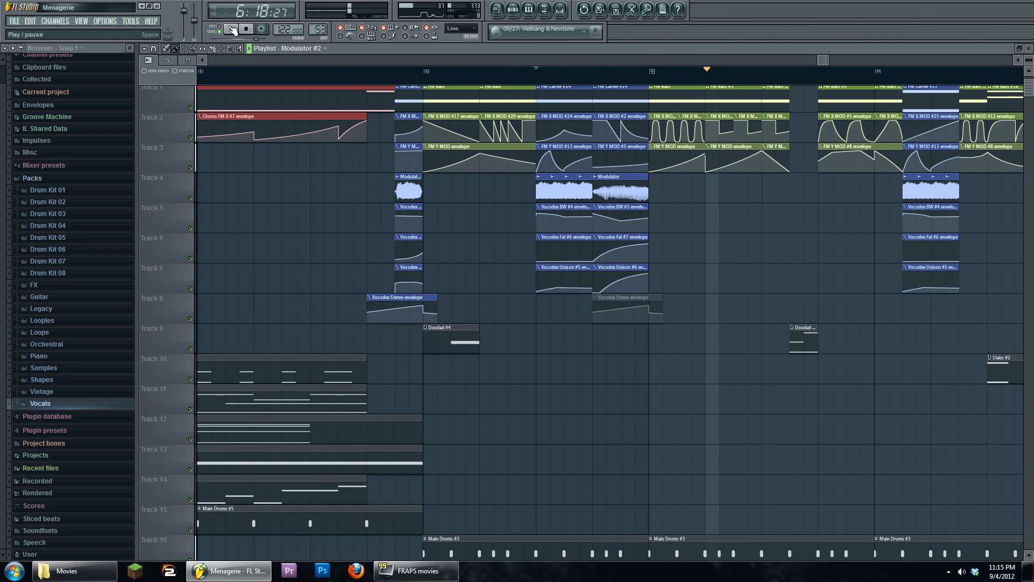
pyautogui.scroll(-6, 466, 230)
pyautogui.moveTo(456, 365); pyautogui.dragTo(469, 235)
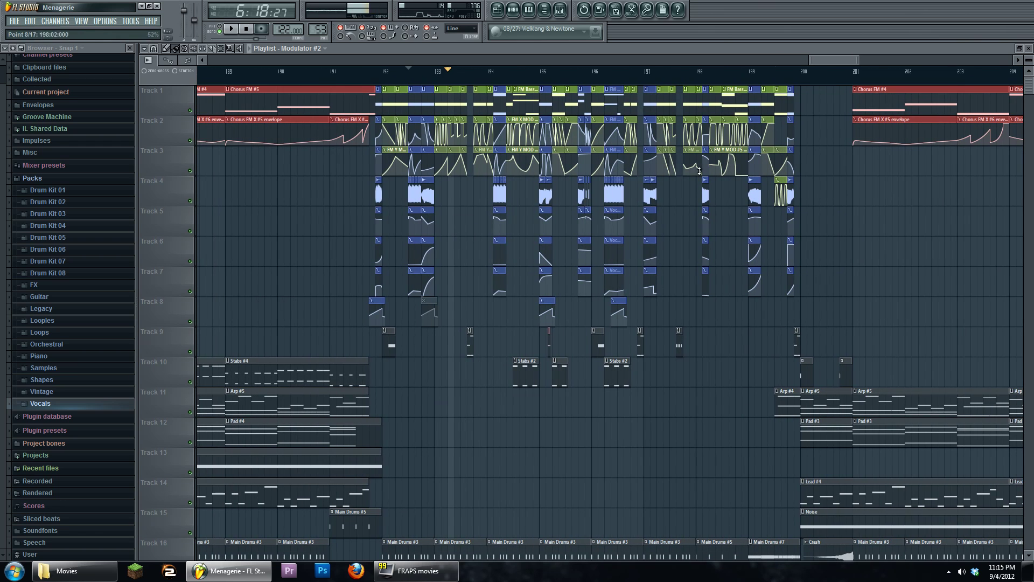
# Step: Open the step sequencer and the mixer, view the Modulator track's effects, and close the mixer
pyautogui.click(512, 10)
pyautogui.click(560, 9)
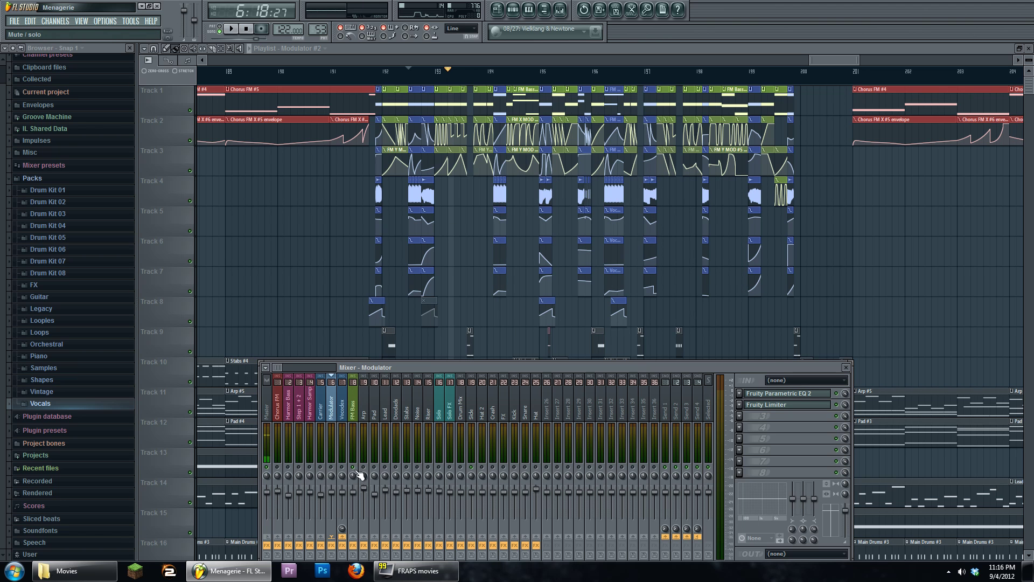
pyautogui.press('F9')
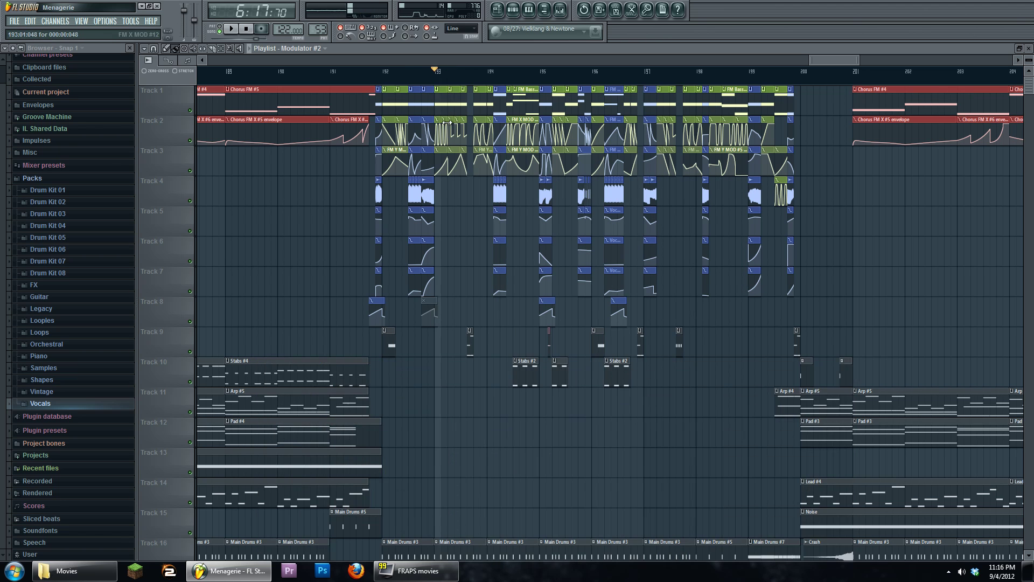
# Step: Play the song from bar 193, glance at the step sequencer, and loop the FM Bass #18 section ending at bar 195
pyautogui.scroll(3, 443, 168)
pyautogui.press('space')
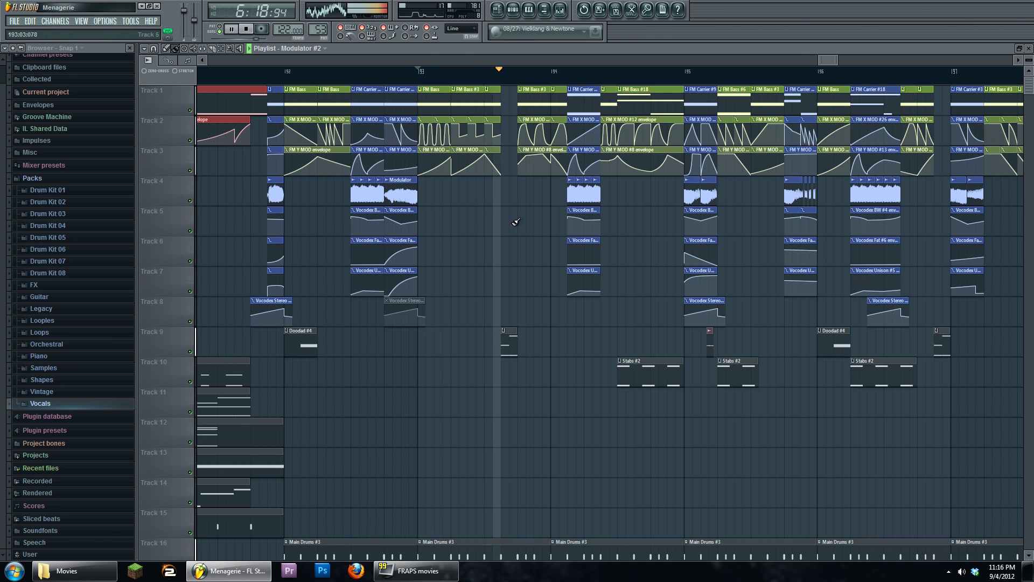
pyautogui.click(512, 9)
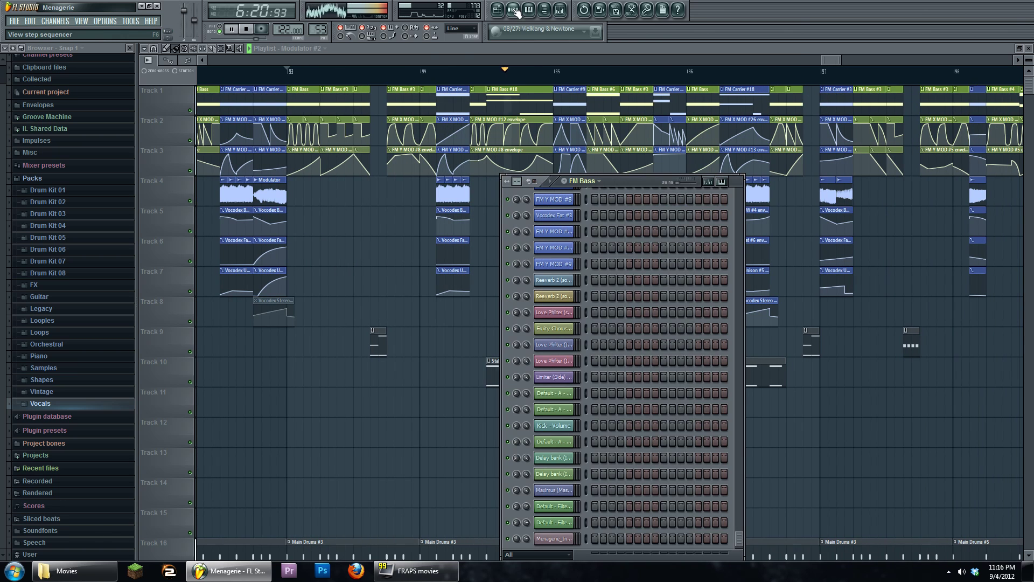
pyautogui.moveTo(473, 73); pyautogui.dragTo(554, 73)
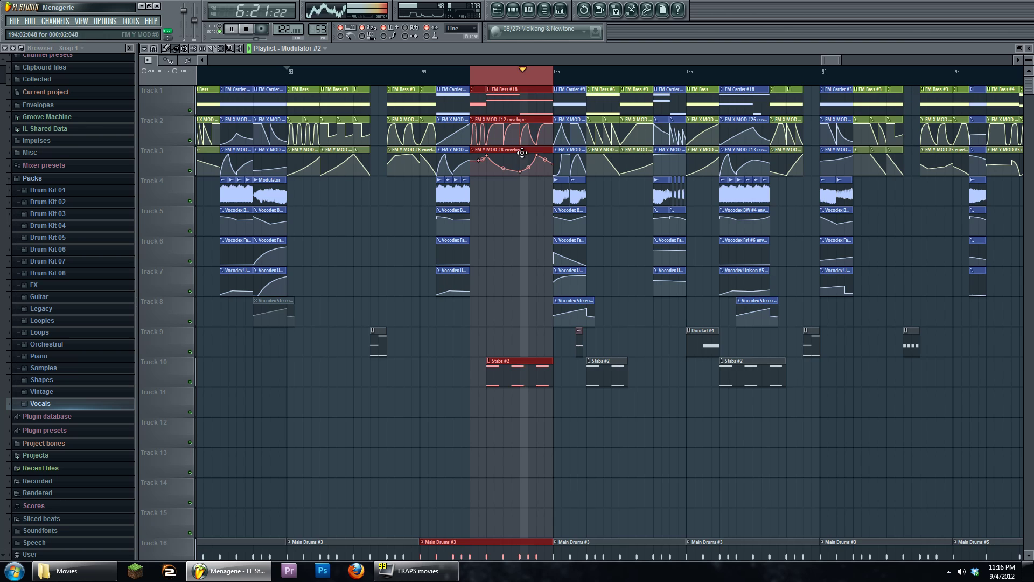
pyautogui.scroll(-3, 520, 230)
pyautogui.scroll(-1, 520, 229)
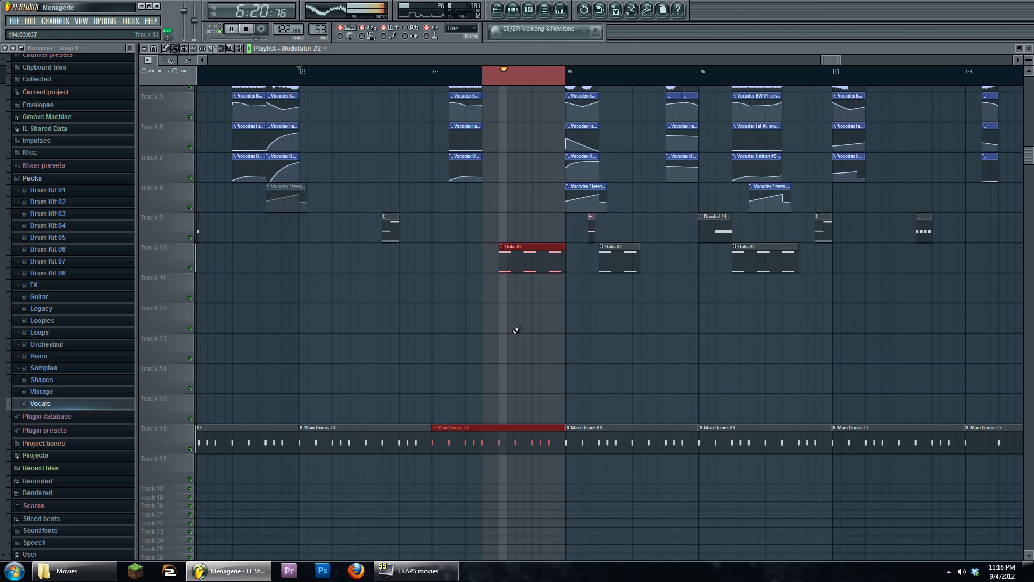
pyautogui.scroll(4, 532, 266)
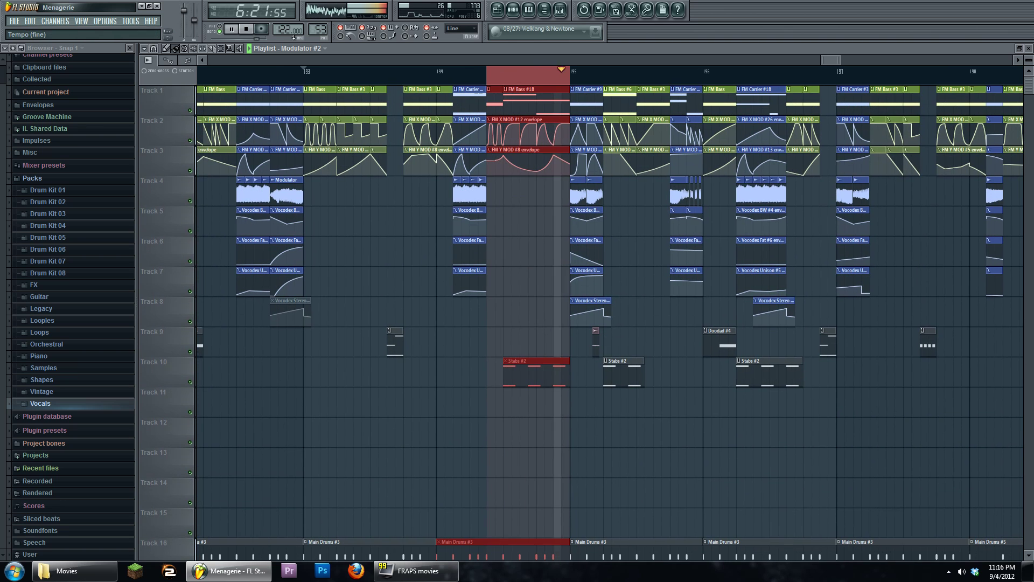
# Step: Stop playback, open the step sequencer, and open the FM Bass channel's Sytrus plugin in a clear spot
pyautogui.click(247, 31)
pyautogui.click(488, 74)
pyautogui.click(513, 11)
pyautogui.scroll(15, 555, 385)
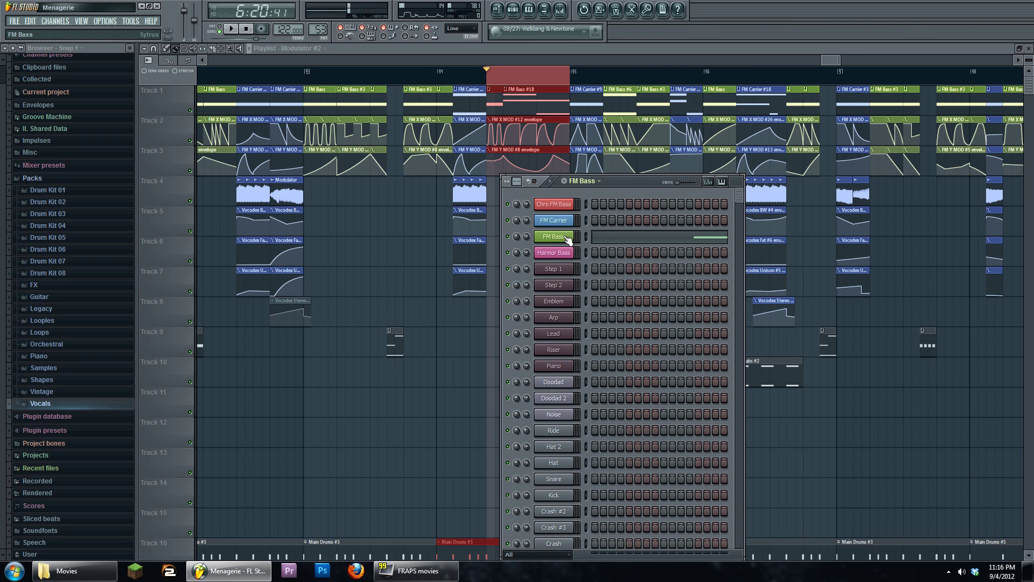
pyautogui.click(566, 237)
pyautogui.moveTo(530, 280); pyautogui.dragTo(509, 211)
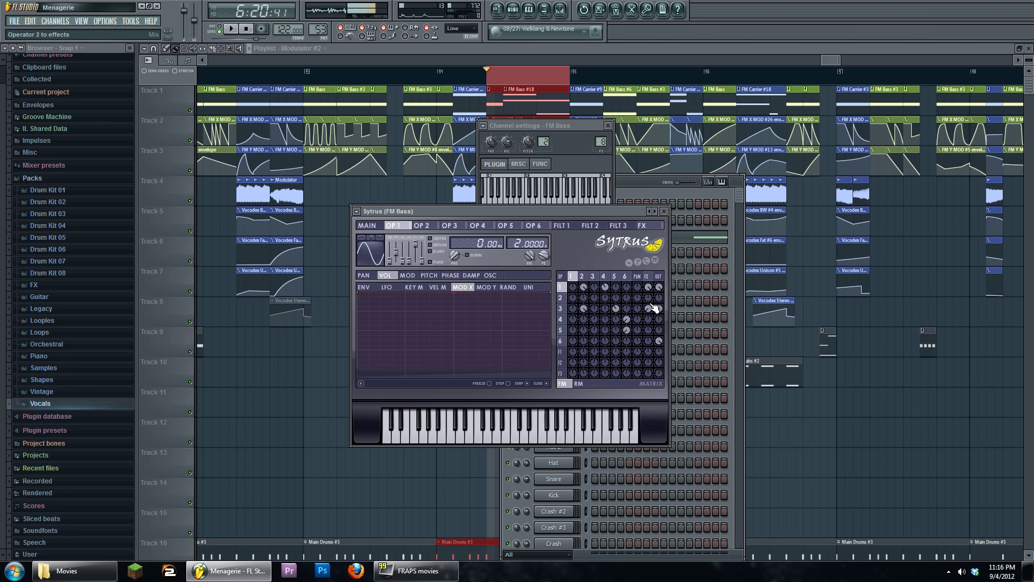
# Step: Audition FM Bass test notes on the channel settings keyboard and show the Sytrus main page
pyautogui.click(543, 123)
pyautogui.moveTo(500, 212); pyautogui.dragTo(506, 213)
pyautogui.click(591, 203)
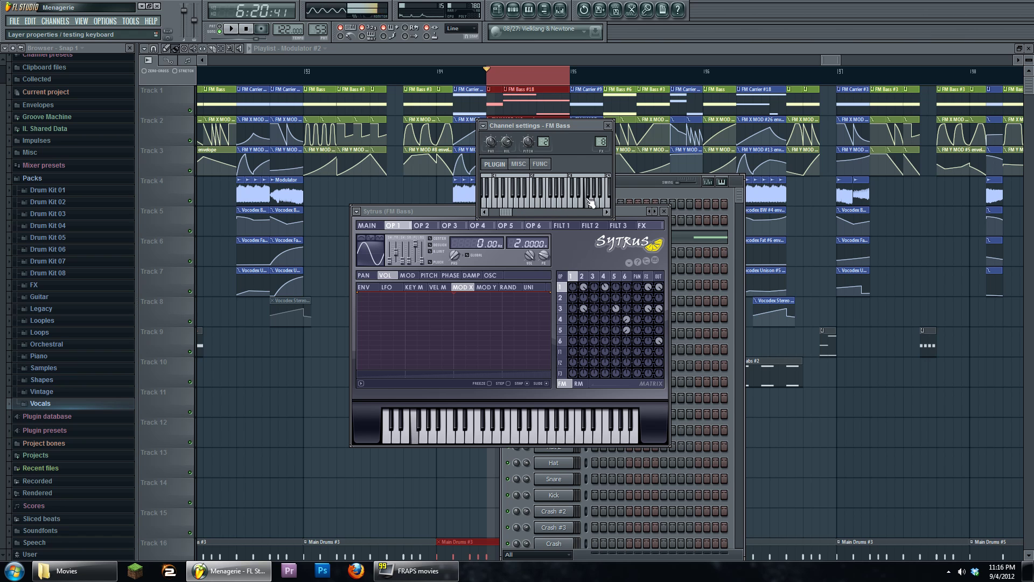
pyautogui.click(368, 225)
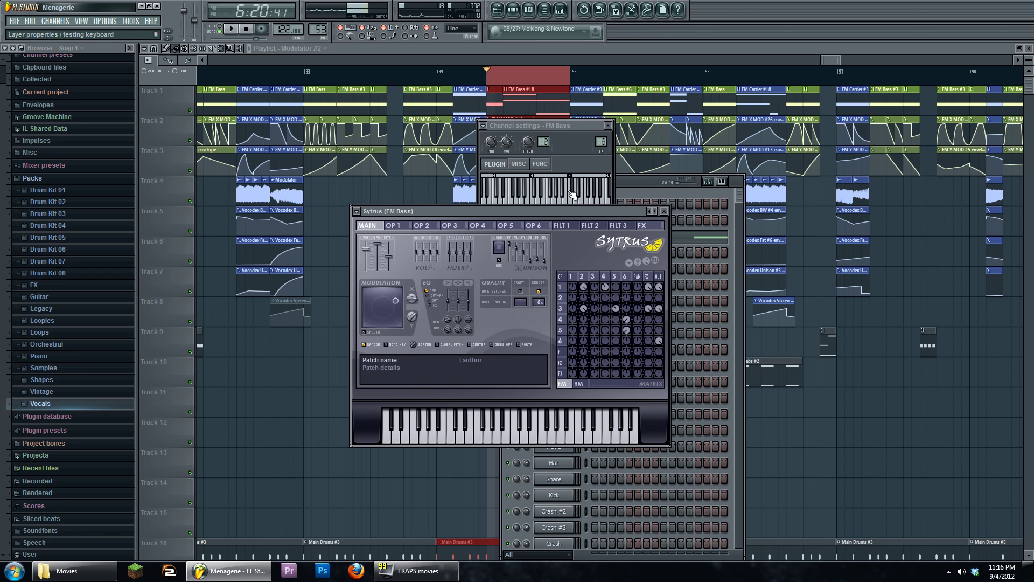
pyautogui.click(530, 202)
pyautogui.click(510, 204)
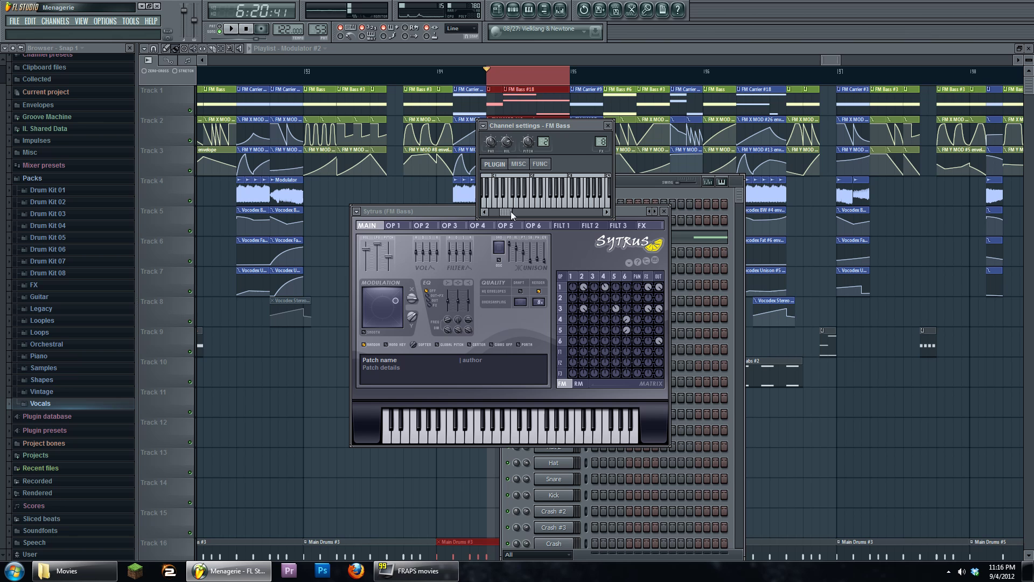
# Step: Examine the waveforms, ratios and FM matrix routing of the Sytrus operators, switching among operators 1 to 6
pyautogui.click(606, 276)
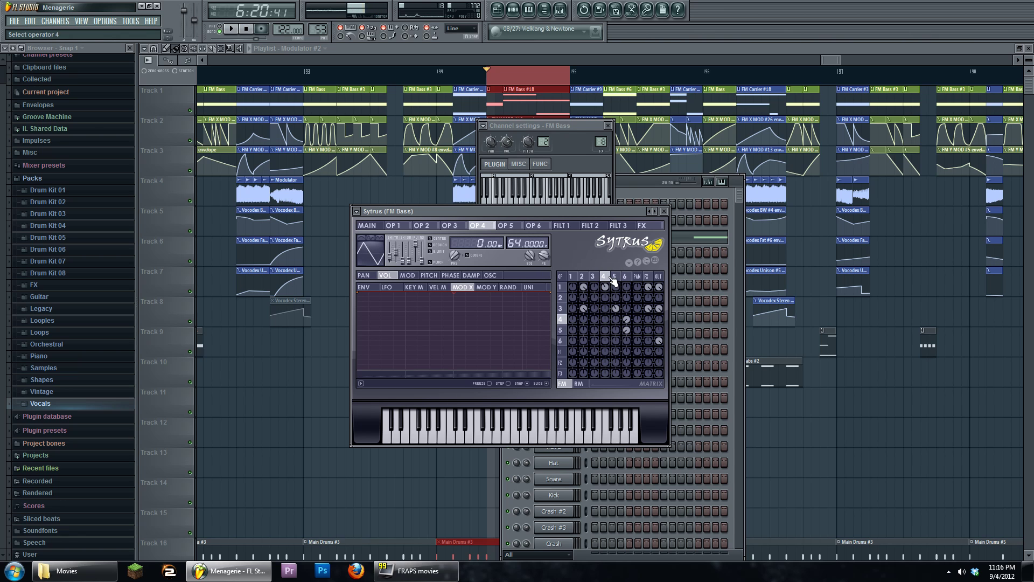
pyautogui.click(614, 277)
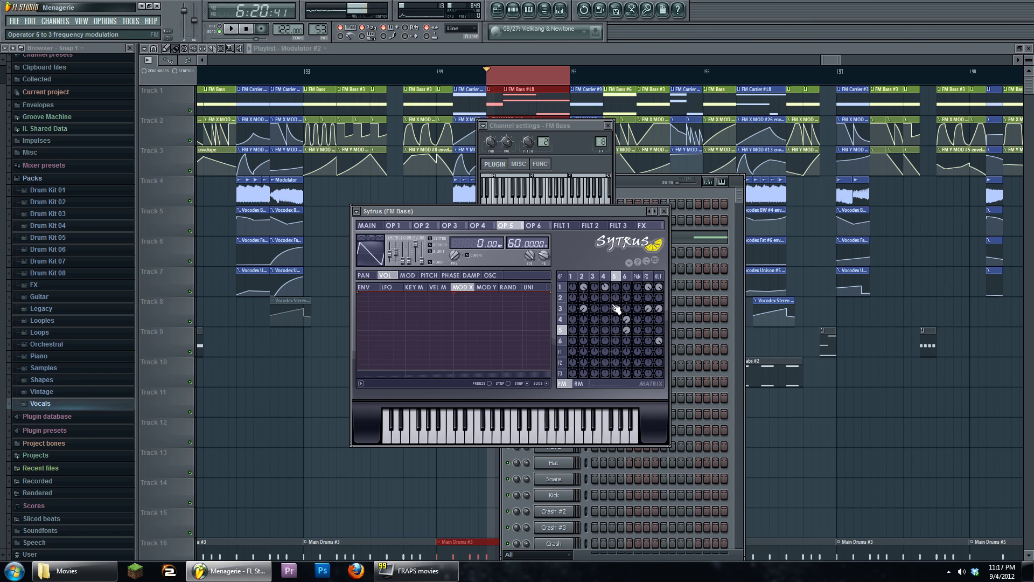
pyautogui.click(604, 277)
pyautogui.click(582, 276)
pyautogui.click(604, 276)
pyautogui.click(614, 277)
pyautogui.click(625, 277)
pyautogui.click(604, 277)
pyautogui.click(612, 276)
pyautogui.click(582, 277)
pyautogui.click(560, 309)
pyautogui.click(561, 287)
pyautogui.click(603, 277)
pyautogui.click(614, 277)
pyautogui.click(604, 276)
pyautogui.click(615, 276)
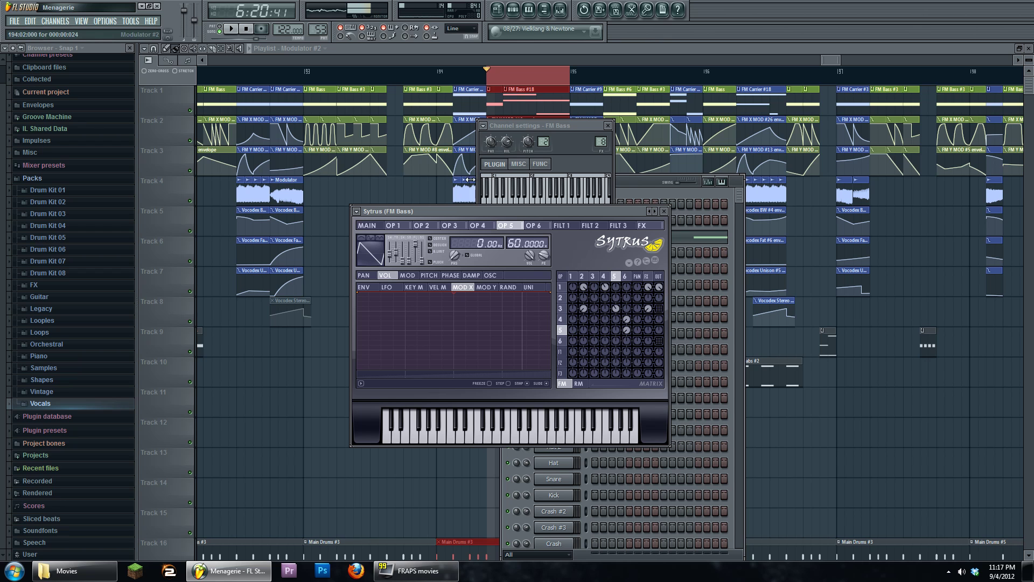
# Step: Audition operators 1, 3 and 6 one at a time by isolating their matrix outputs while playing the looped section
pyautogui.click(230, 29)
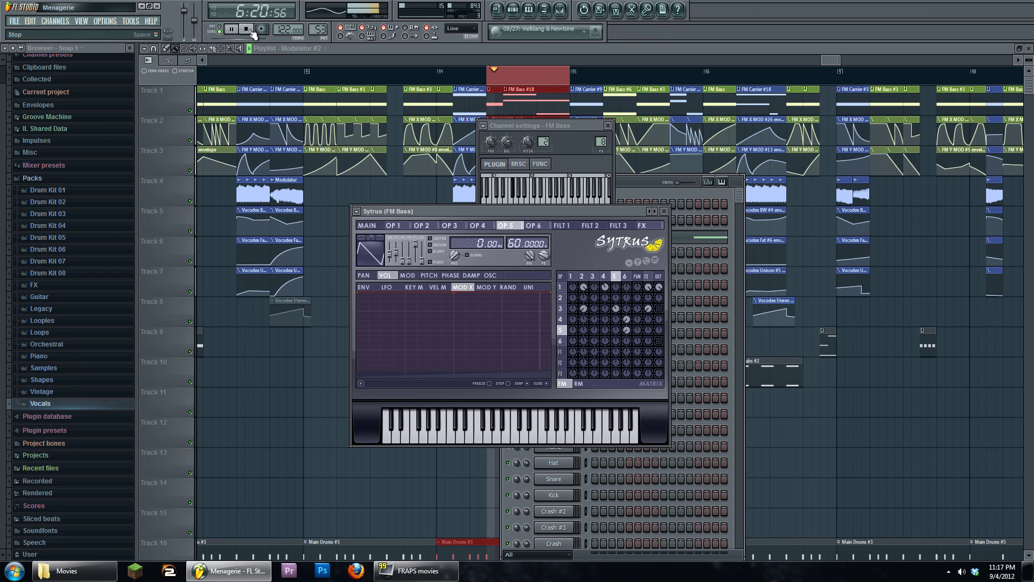
pyautogui.click(245, 29)
pyautogui.moveTo(659, 308); pyautogui.dragTo(659, 301)
pyautogui.click(235, 30)
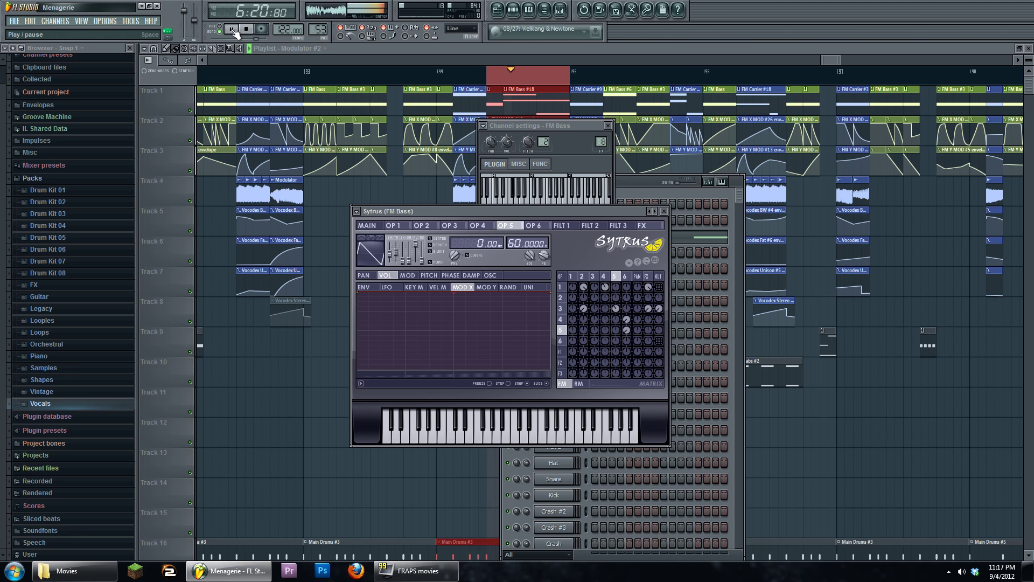
pyautogui.click(247, 29)
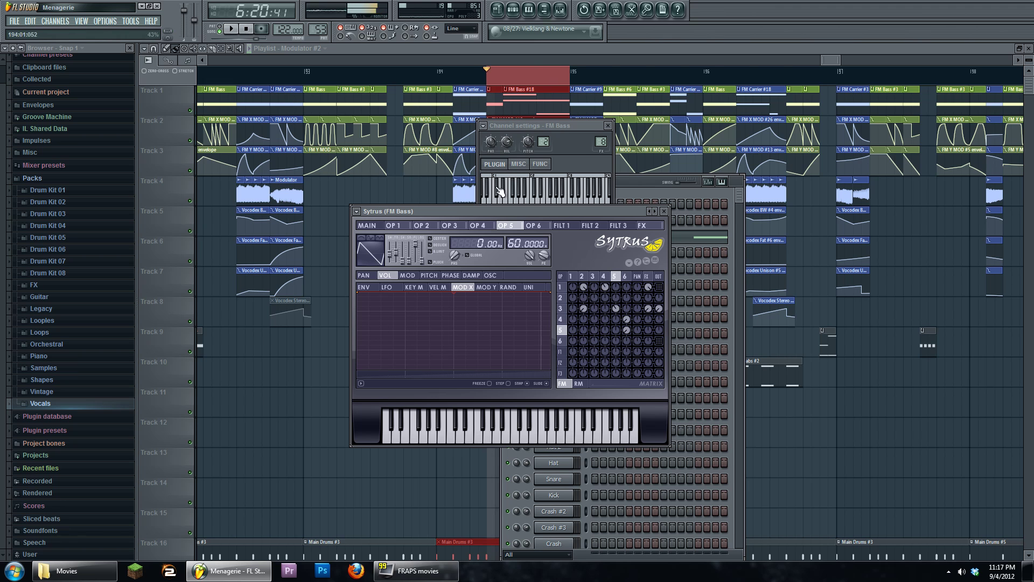
pyautogui.moveTo(667, 319); pyautogui.dragTo(667, 324)
pyautogui.click(232, 29)
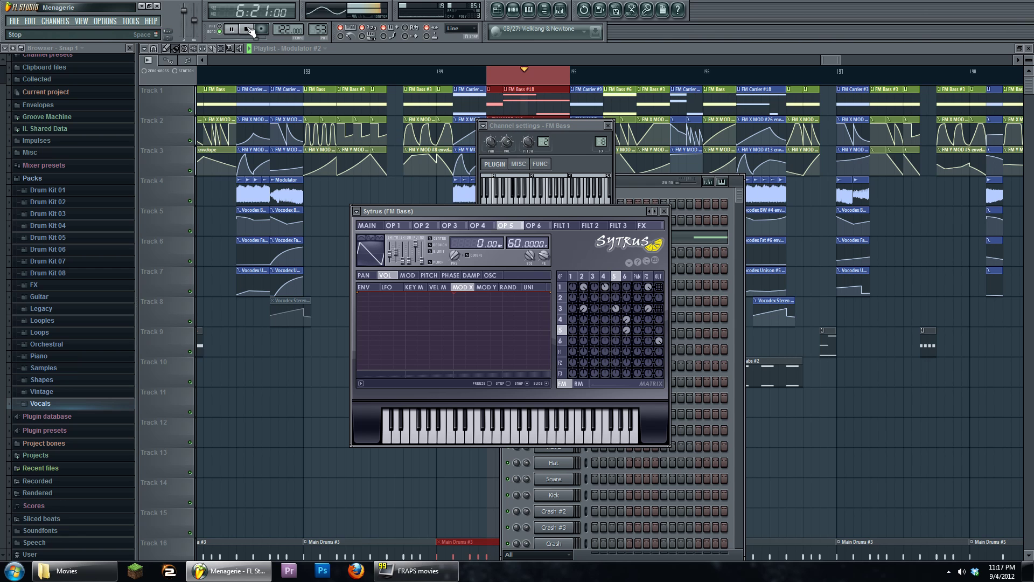
pyautogui.click(248, 30)
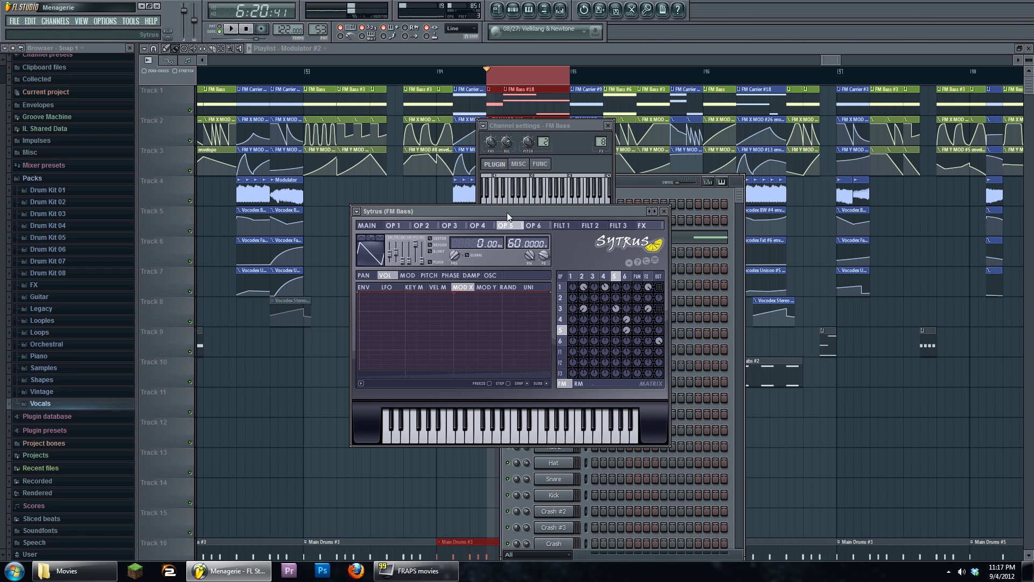
# Step: View the Sytrus effects page with its delay and reverb settings, and shift the plugin window slightly down
pyautogui.click(647, 277)
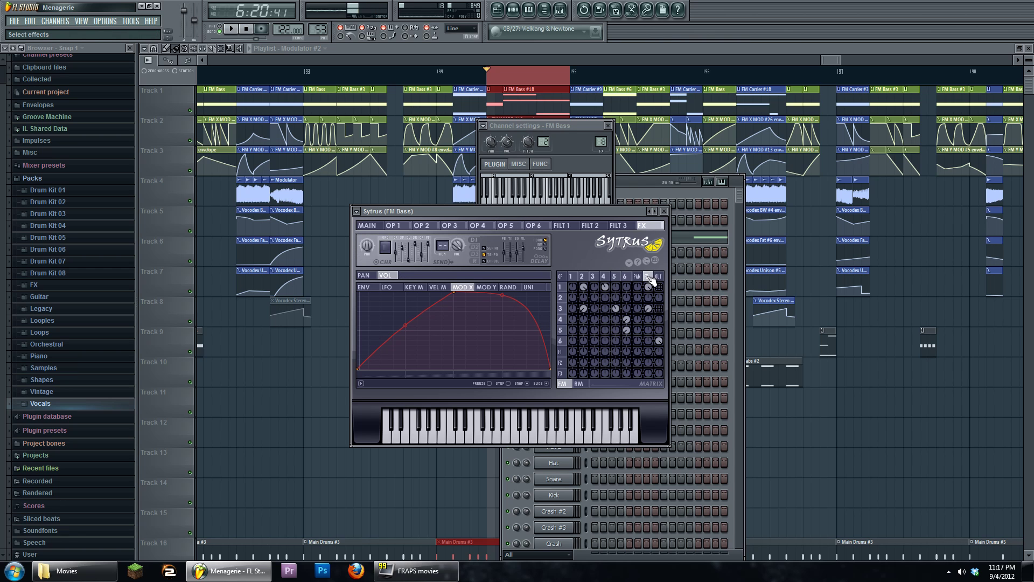
pyautogui.click(474, 260)
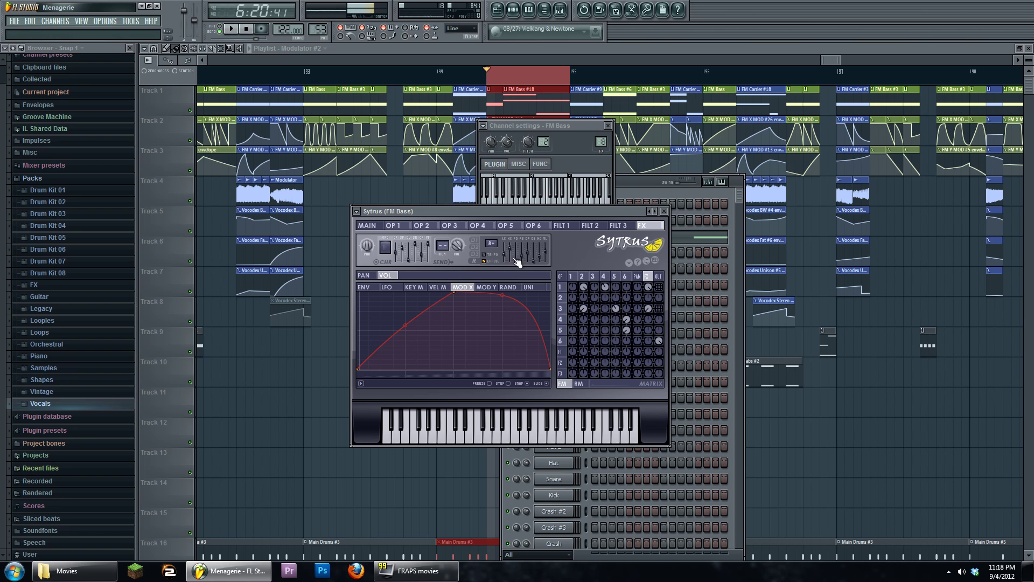
pyautogui.moveTo(525, 210); pyautogui.dragTo(539, 228)
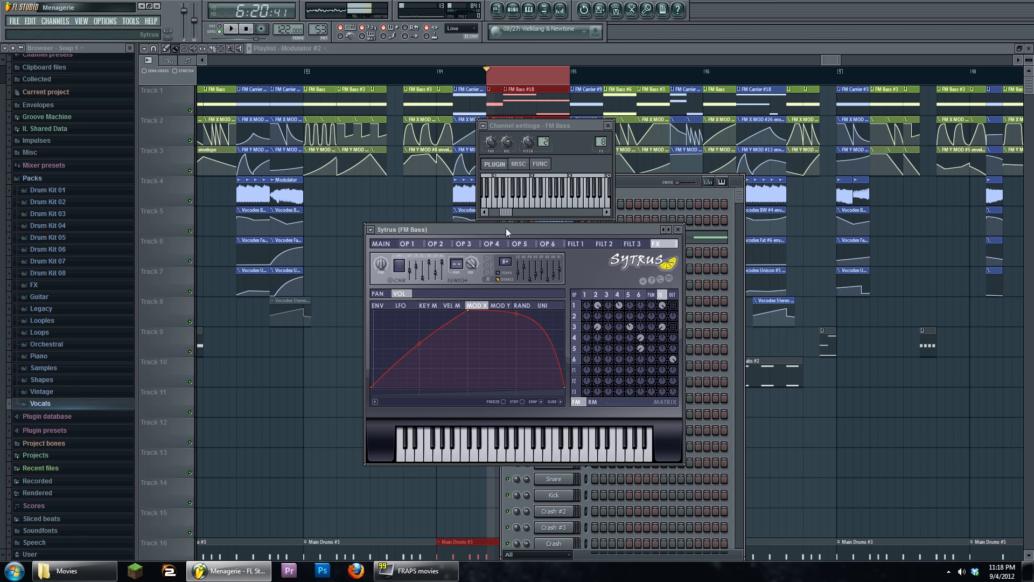
pyautogui.moveTo(506, 228); pyautogui.dragTo(506, 232)
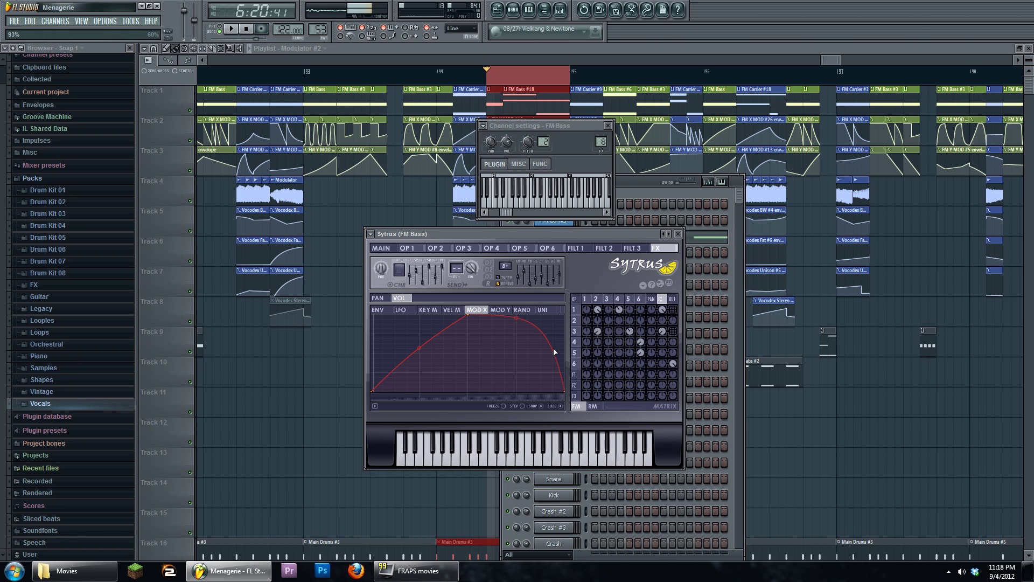
# Step: Play the loop with only the effects sends audible, restore the outputs of operators 1, 3 and 6, and replay it
pyautogui.press('space')
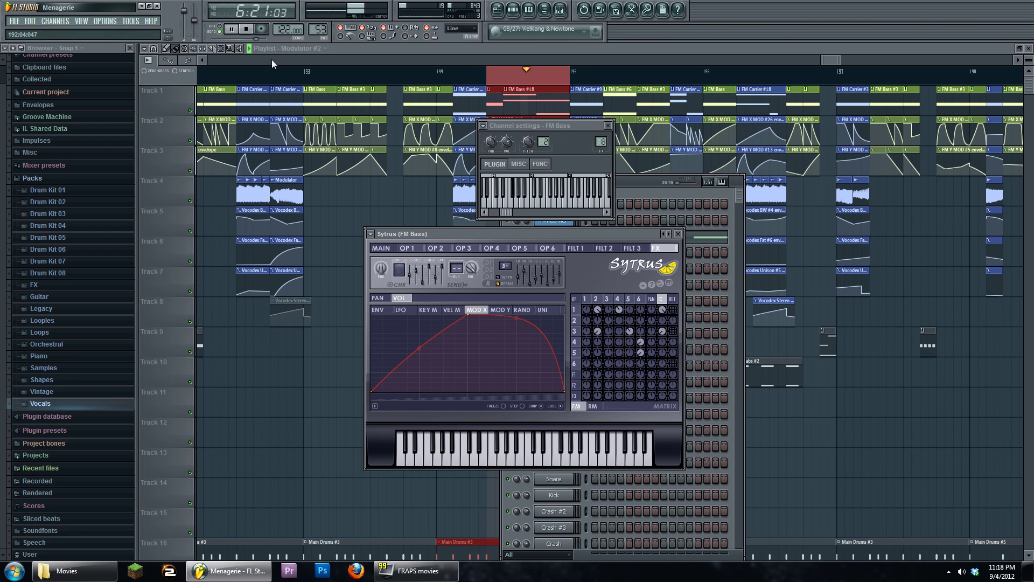
pyautogui.press('space')
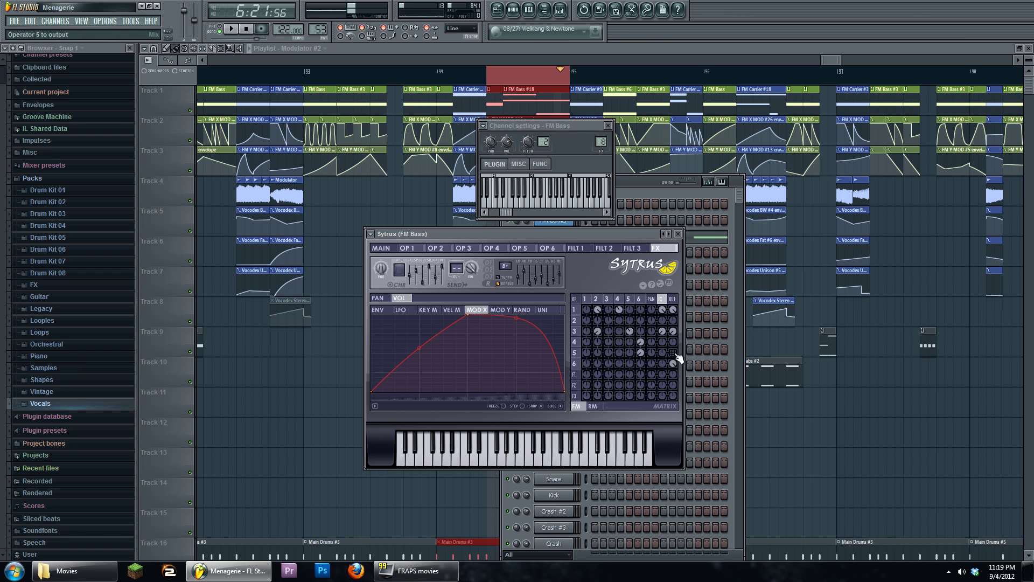
pyautogui.click(231, 28)
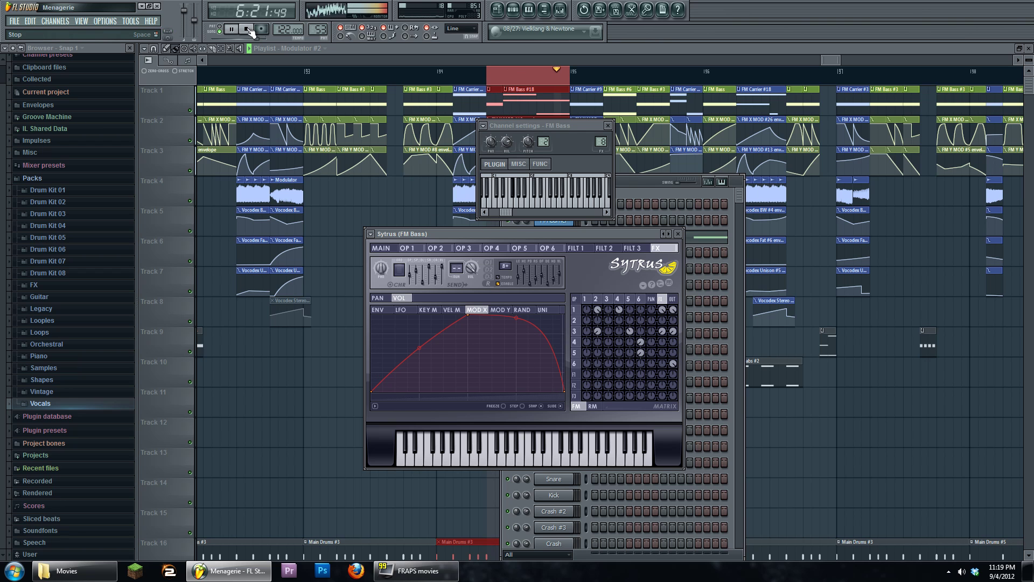
pyautogui.click(248, 29)
# Step: Move the channel settings away from Sytrus, view operators 5, 6 and 4, and show operator 4's Mod Y input modulation
pyautogui.click(381, 248)
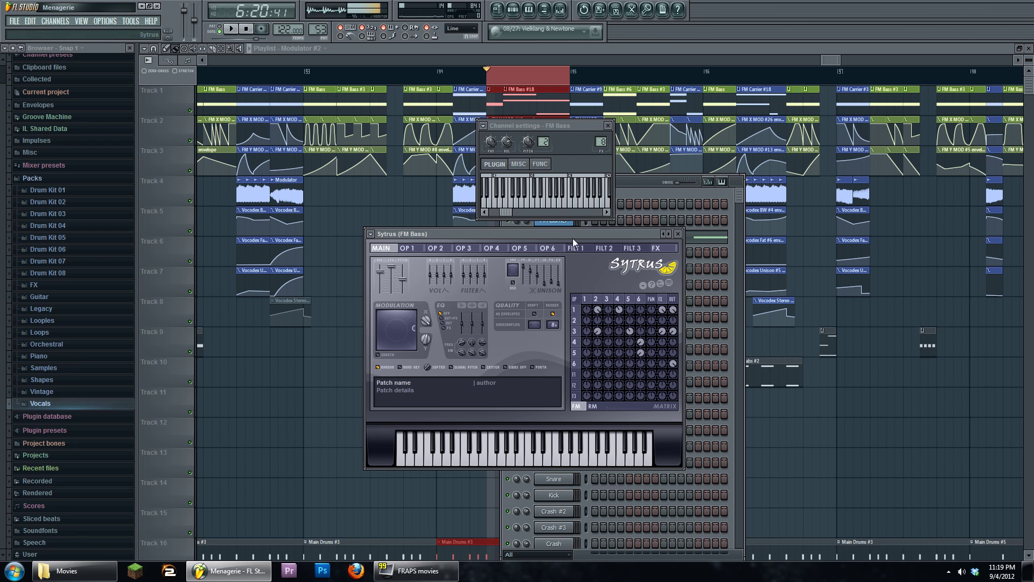
pyautogui.moveTo(565, 128); pyautogui.dragTo(759, 134)
pyautogui.moveTo(519, 238); pyautogui.dragTo(512, 235)
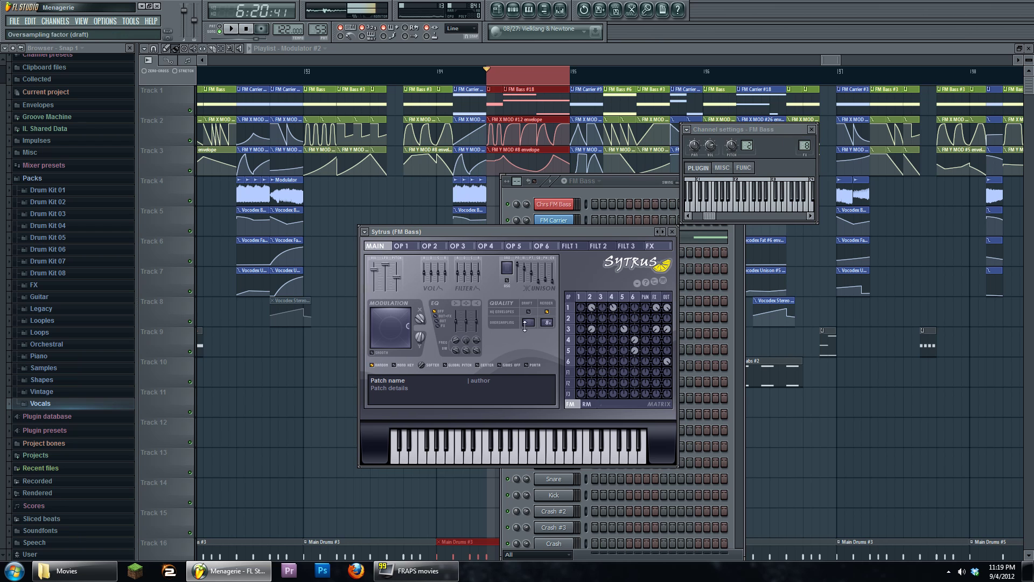
pyautogui.click(624, 297)
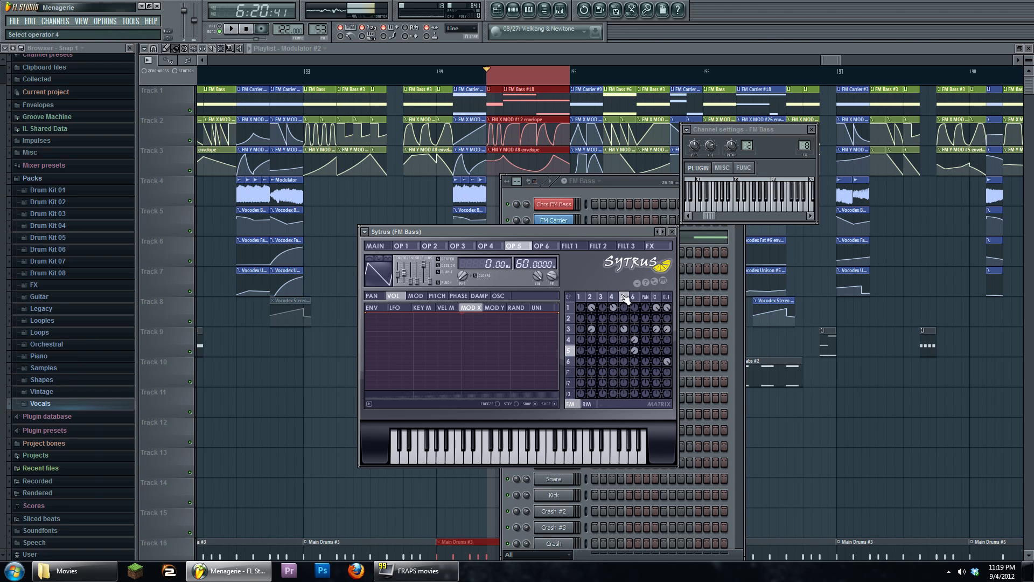
pyautogui.click(634, 297)
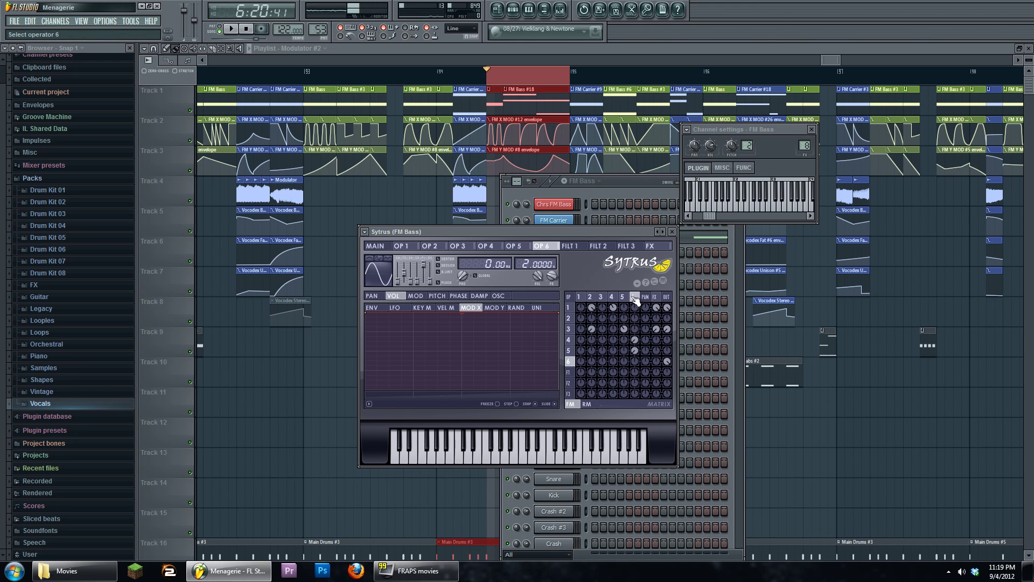
pyautogui.click(623, 296)
pyautogui.click(611, 297)
pyautogui.click(415, 296)
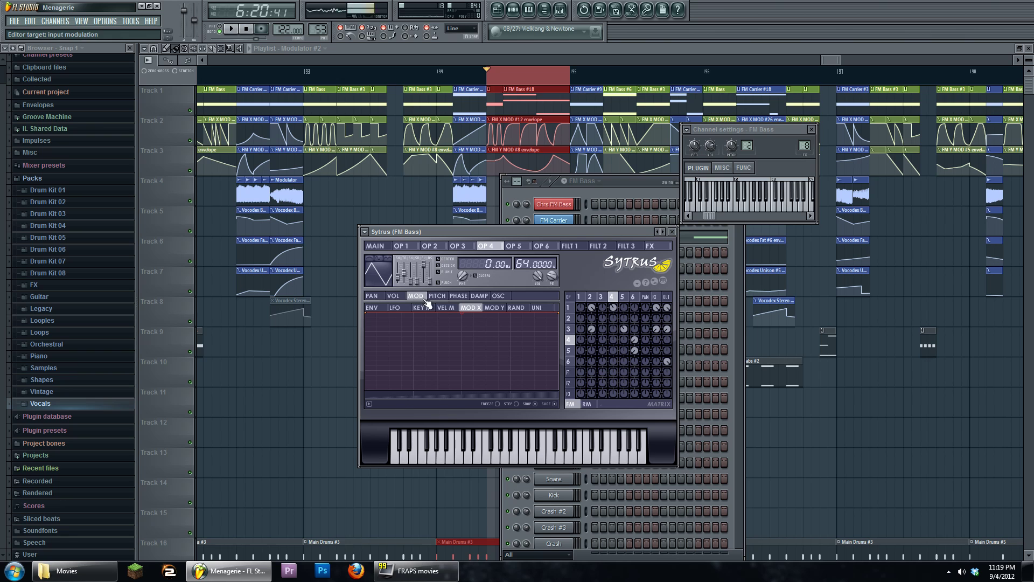
pyautogui.click(494, 308)
# Step: Compare the Mod Y input modulation and matrix routing of operators 3, 4, 5 and 6
pyautogui.click(635, 297)
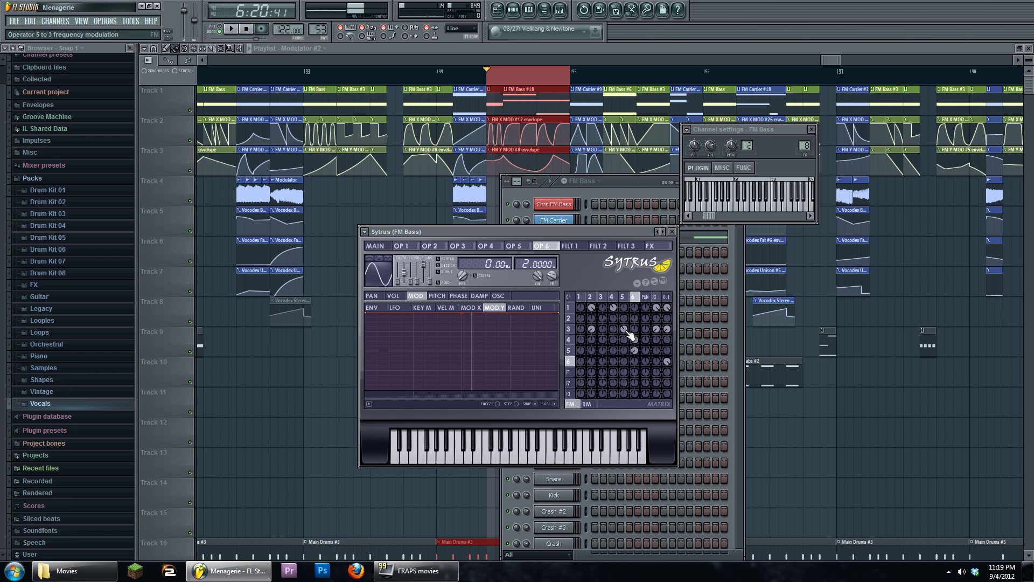
pyautogui.click(622, 297)
pyautogui.click(611, 297)
pyautogui.click(634, 297)
pyautogui.click(623, 297)
pyautogui.click(601, 297)
pyautogui.click(611, 297)
pyautogui.click(623, 296)
# Step: Show the Sytrus main page, glance at the FM X and Y MOD envelopes in the playlist, and reopen FM Bass
pyautogui.click(375, 246)
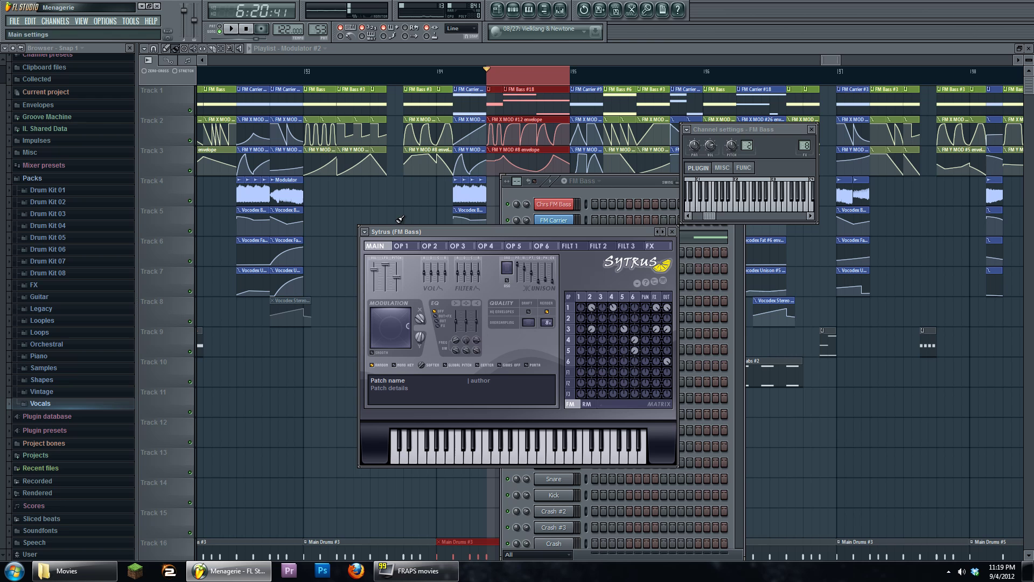
pyautogui.press('F12')
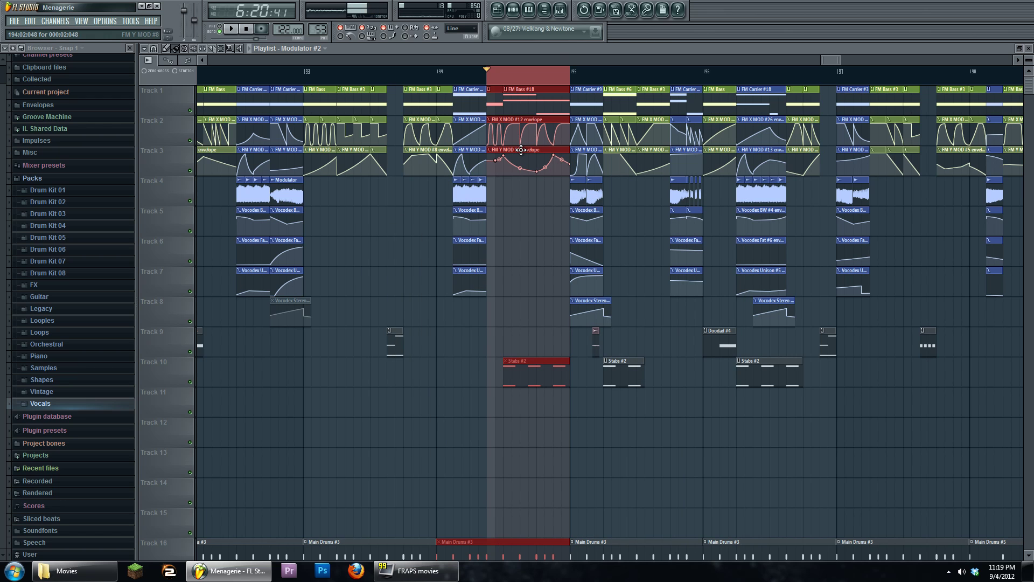
pyautogui.click(512, 9)
pyautogui.click(555, 237)
# Step: Play the looped section twice while watching the modulation X/Y pad on the Sytrus main page, stopping after each pass
pyautogui.click(230, 29)
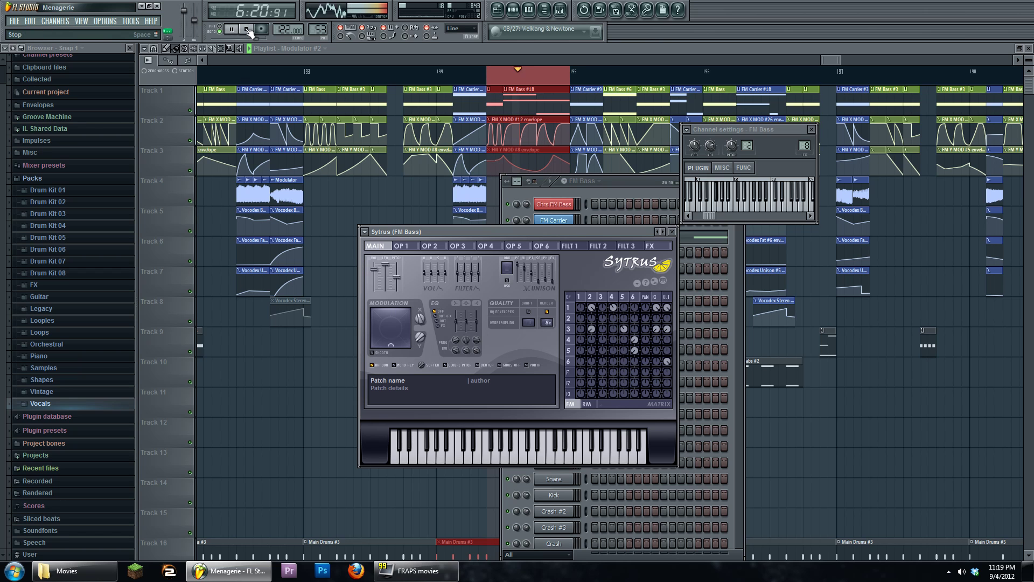
pyautogui.click(247, 30)
pyautogui.press('space')
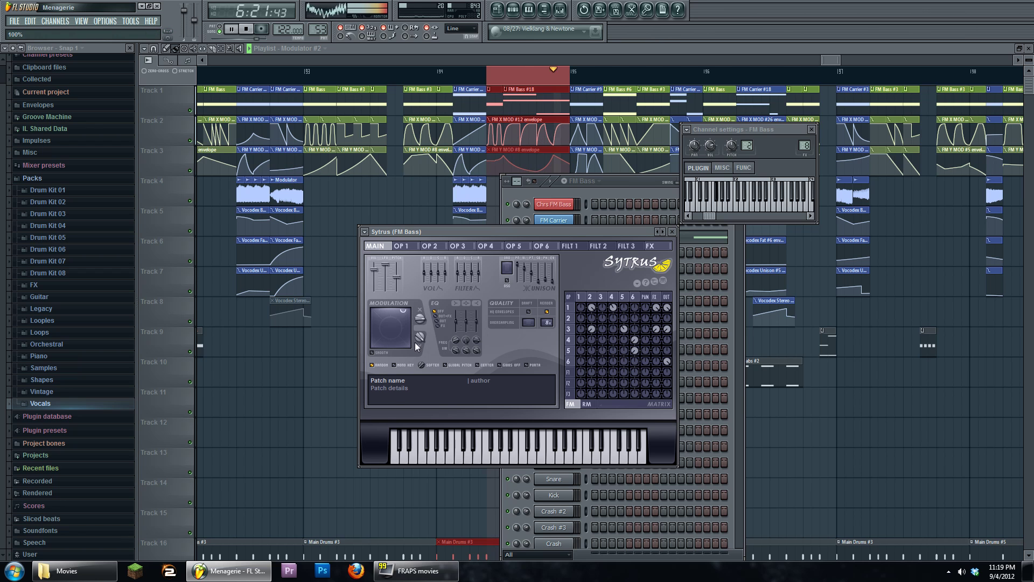
pyautogui.click(245, 30)
# Step: Reposition Sytrus, look over operators 4, 6 and 2, and return to the playlist with the step sequencer open
pyautogui.moveTo(508, 231); pyautogui.dragTo(503, 201)
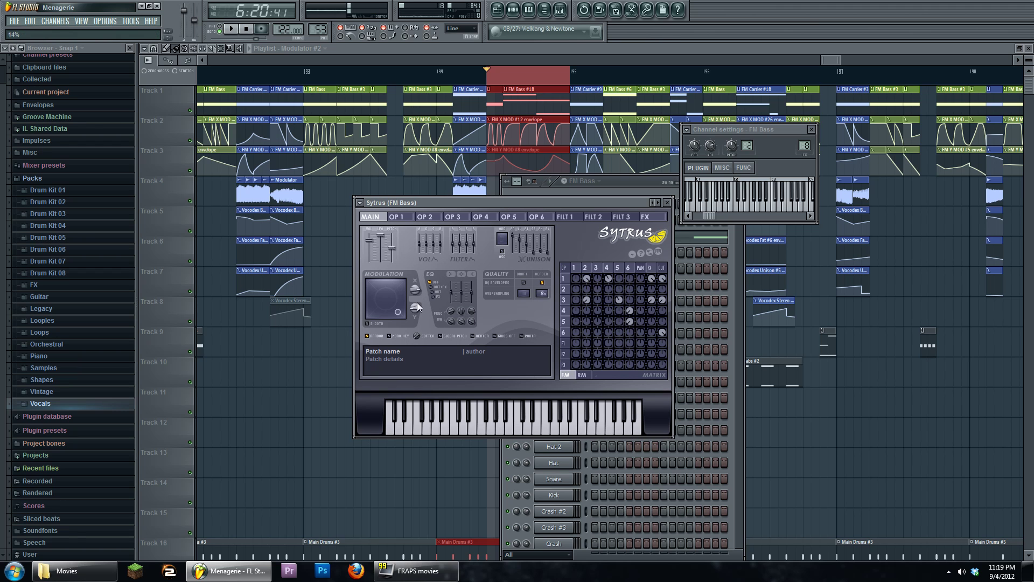
pyautogui.moveTo(606, 202)
pyautogui.mouseDown()
pyautogui.moveTo(606, 214)
pyautogui.moveTo(594, 215)
pyautogui.mouseUp()
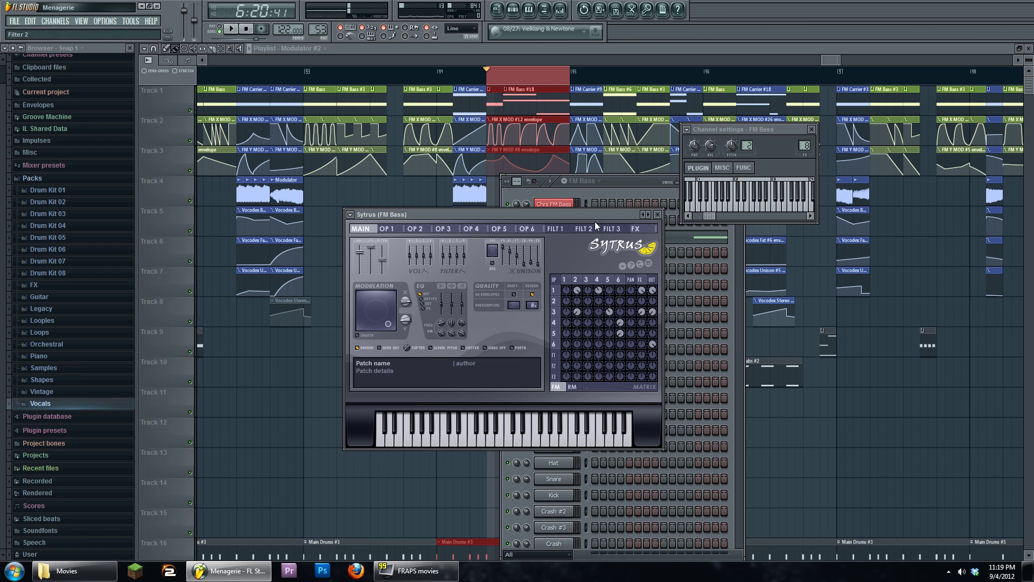
pyautogui.click(598, 280)
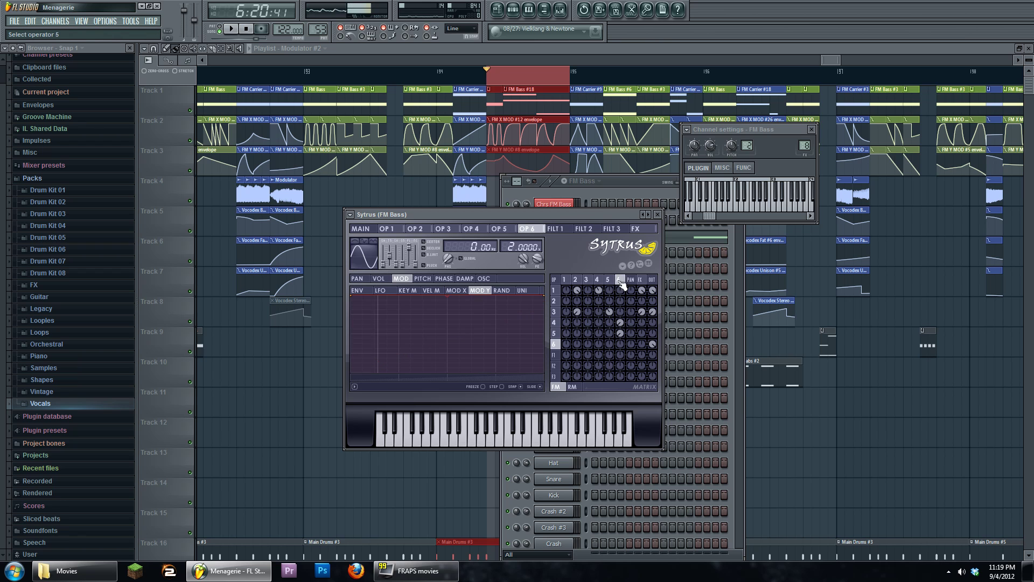
pyautogui.moveTo(604, 286); pyautogui.dragTo(578, 280)
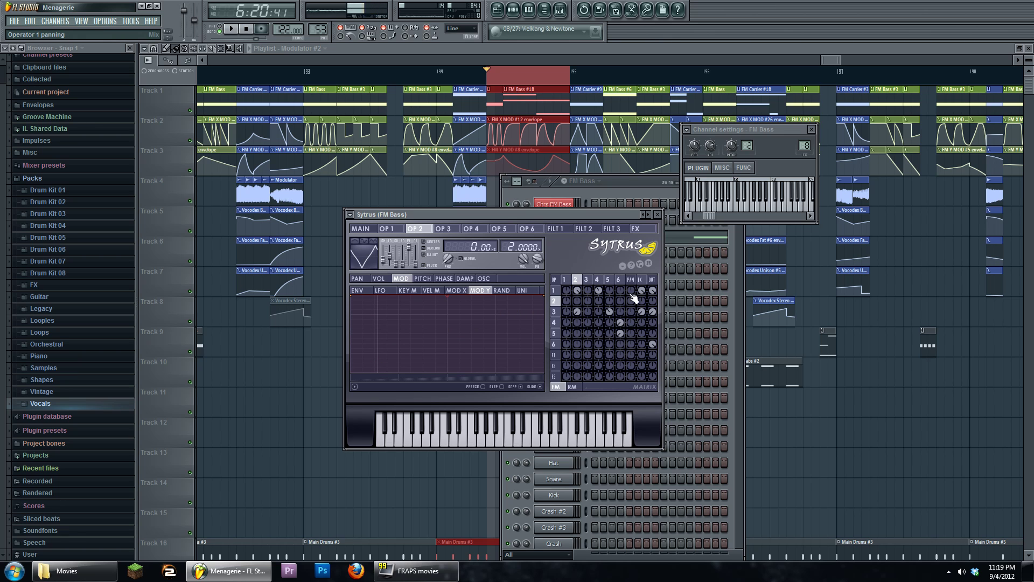
pyautogui.click(535, 151)
pyautogui.click(514, 10)
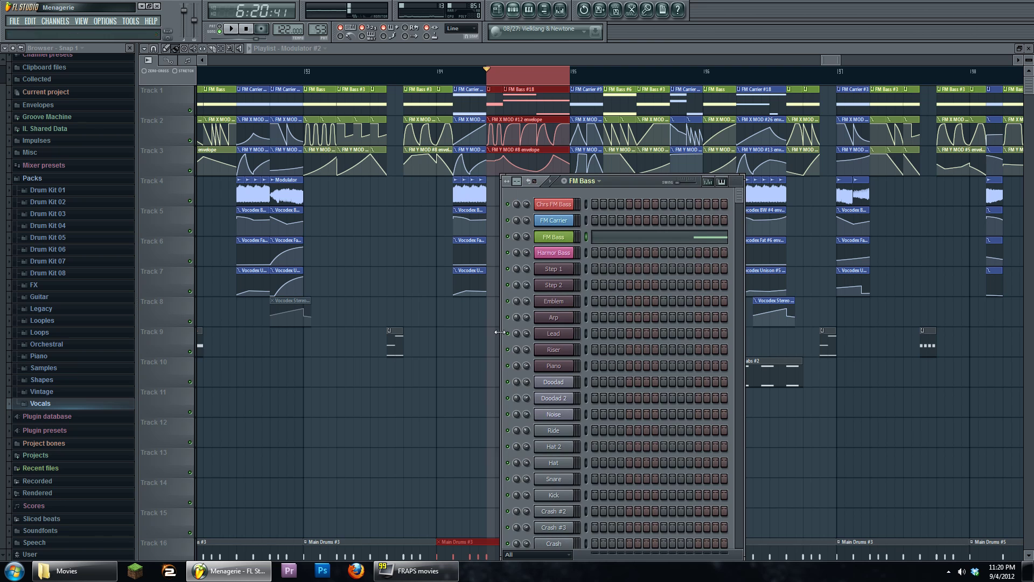
# Step: Glance at FM Bass in Sytrus once more, then close the channel windows and clear the playlist's loop selection
pyautogui.click(566, 236)
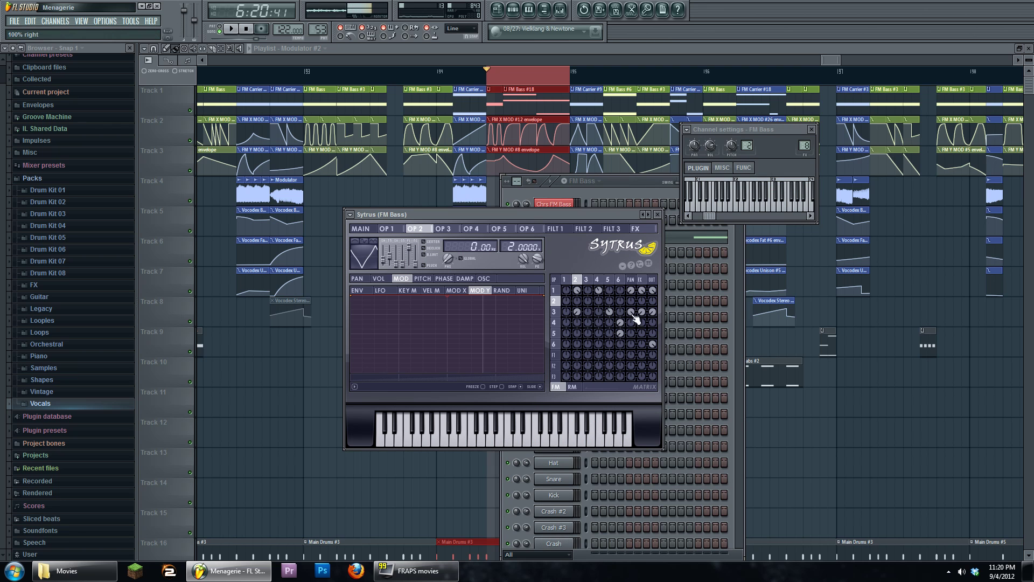
pyautogui.click(231, 29)
pyautogui.click(247, 30)
pyautogui.click(628, 182)
pyautogui.click(519, 82)
# Step: Look over the FM Bass and vocoder clips of the last bass break, around bars 192 to 199
pyautogui.scroll(-5, 421, 214)
pyautogui.moveTo(603, 226); pyautogui.dragTo(627, 273)
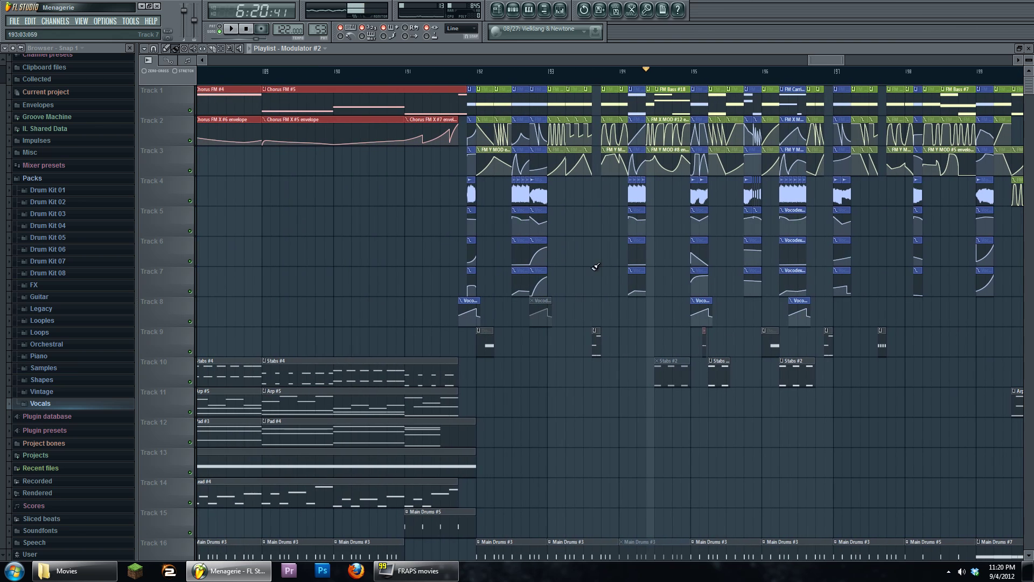
pyautogui.scroll(4, 664, 240)
pyautogui.moveTo(665, 231); pyautogui.dragTo(530, 254)
pyautogui.scroll(-2, 551, 250)
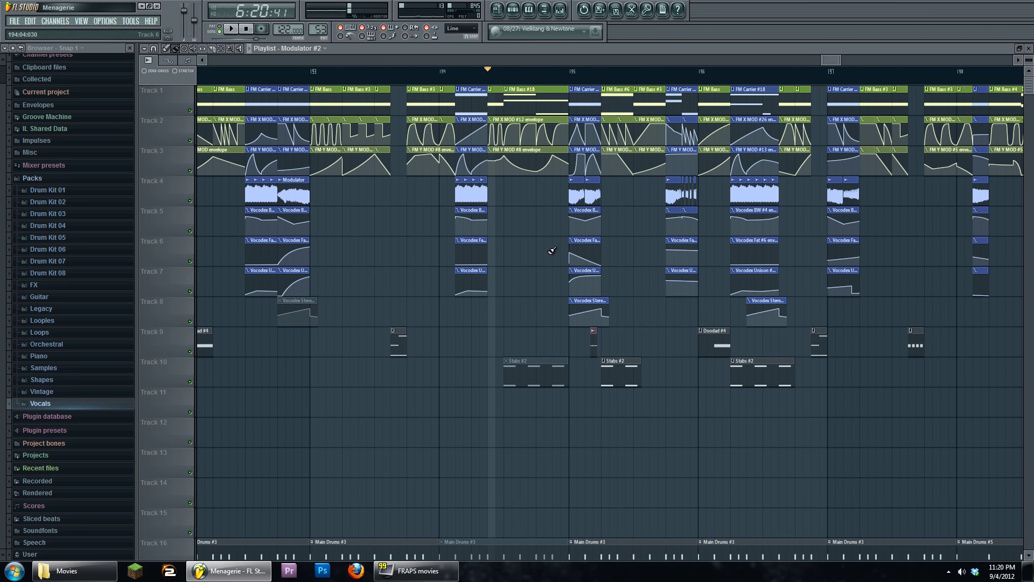
pyautogui.scroll(1, 605, 165)
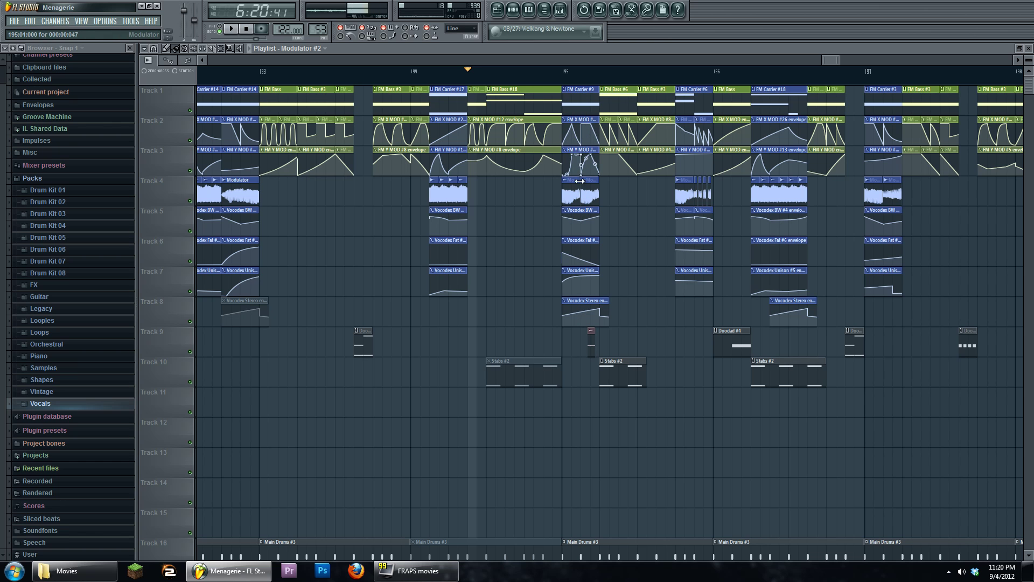
pyautogui.scroll(-5, 539, 283)
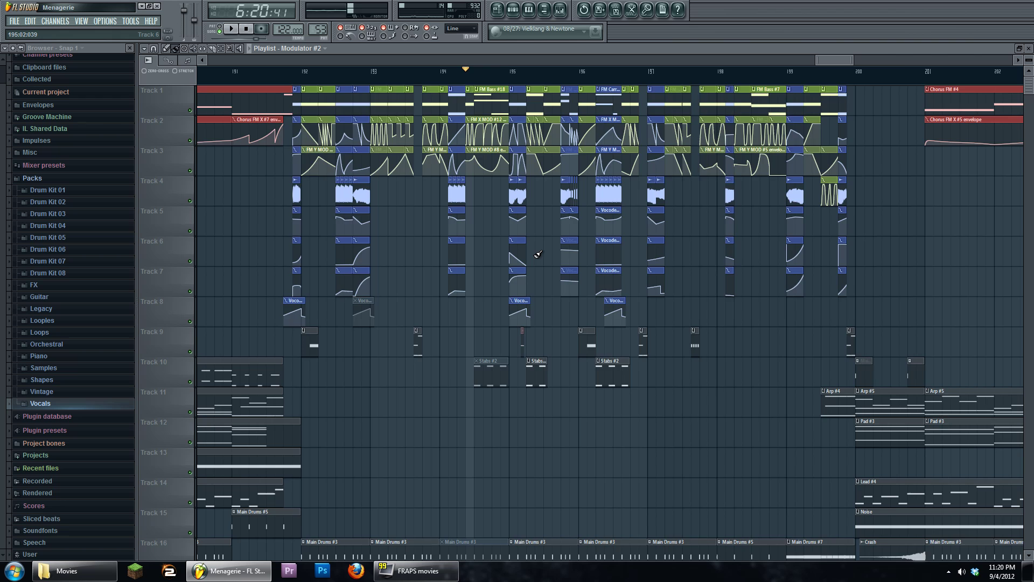
# Step: Survey the whole arrangement, including the lower tracks, and view the first bass break's clips up to bar 100
pyautogui.scroll(-12, 550, 258)
pyautogui.scroll(-4, 537, 257)
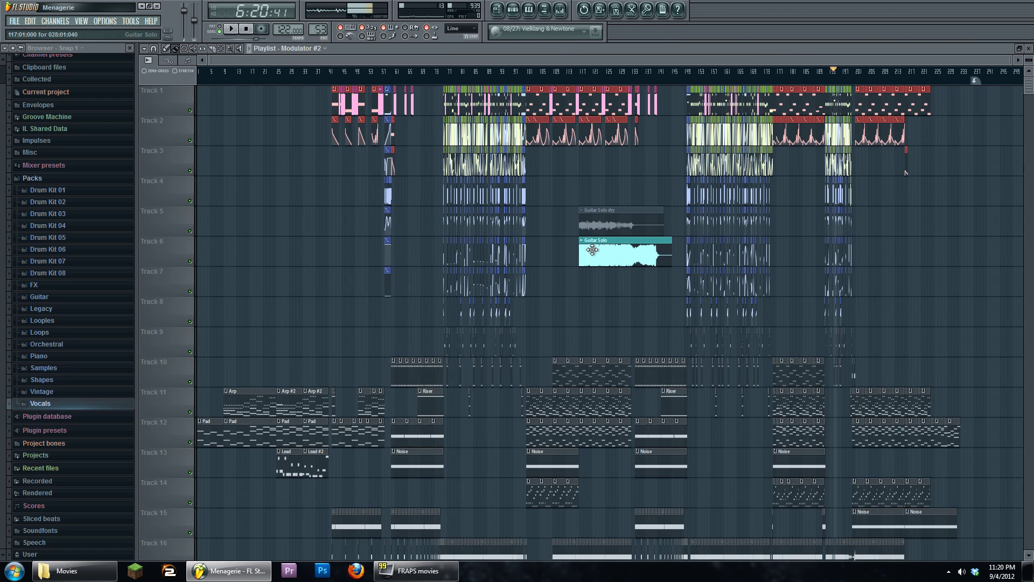
pyautogui.scroll(-10, 554, 300)
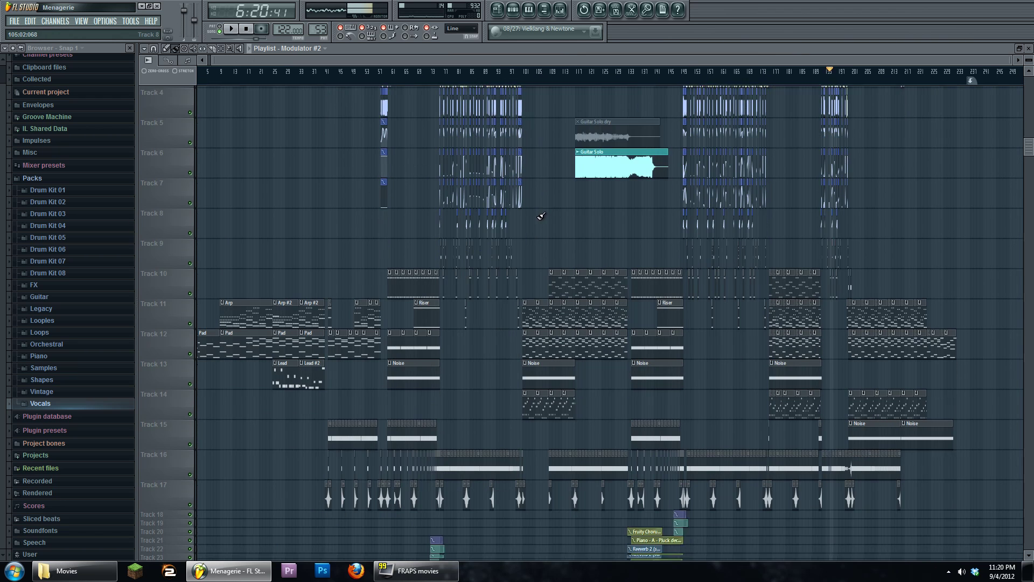
pyautogui.scroll(10, 498, 186)
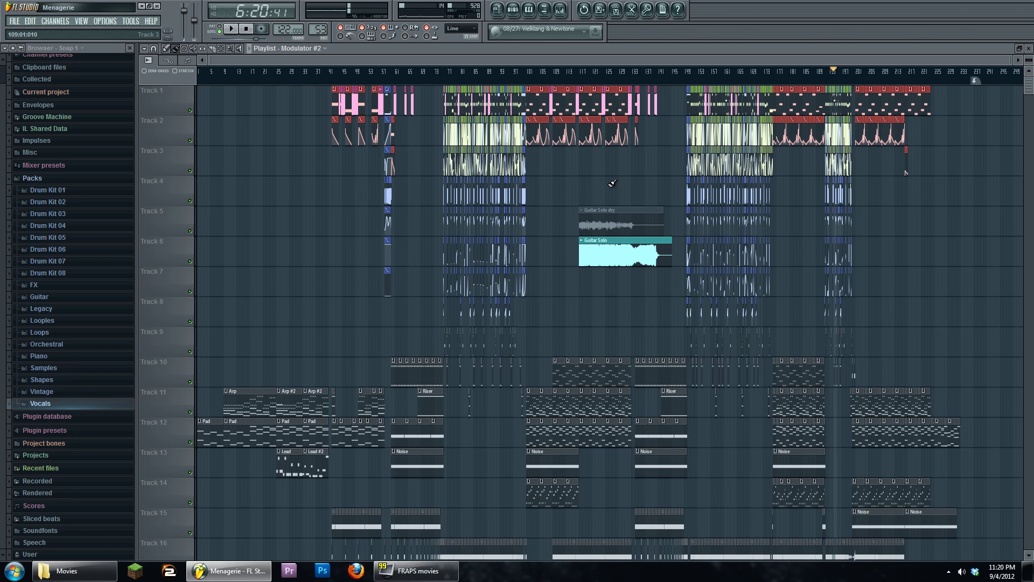
pyautogui.scroll(5, 554, 173)
pyautogui.scroll(2, 497, 187)
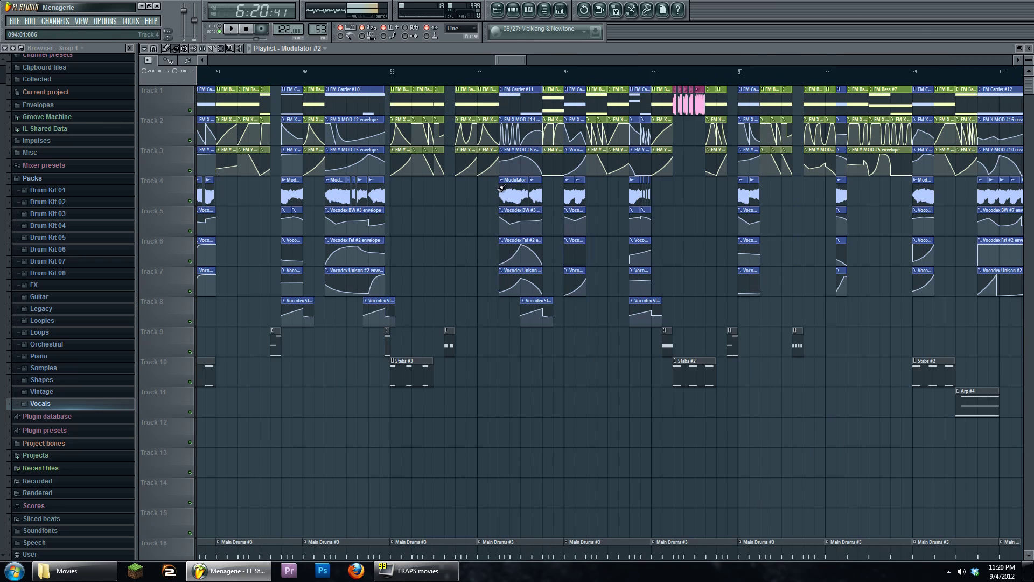
pyautogui.scroll(2, 455, 210)
pyautogui.scroll(-3, 485, 162)
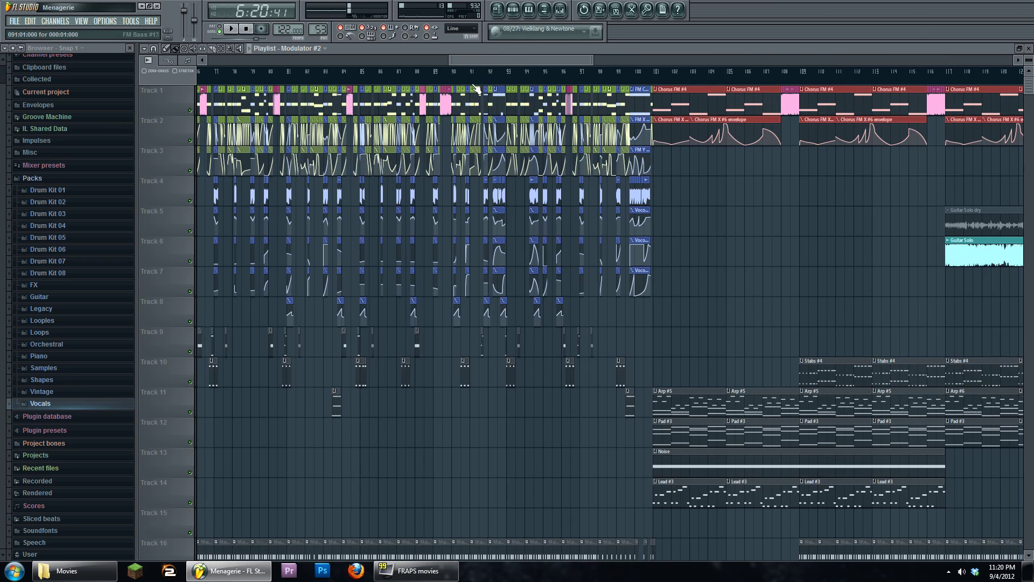
# Step: Show the mixer, glance over its insert tracks, and hide it again
pyautogui.scroll(3, 472, 86)
pyautogui.click(560, 9)
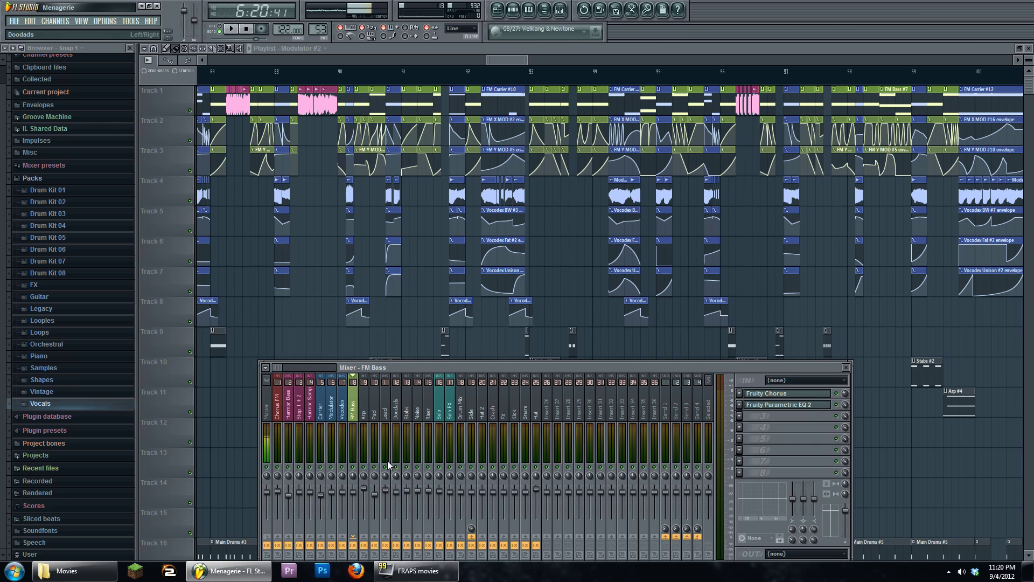
pyautogui.press('F9')
# Step: Play the playlist from the end of the first bass break, just before the chorus at bar 101
pyautogui.scroll(-3, 609, 379)
pyautogui.scroll(-3, 636, 383)
pyautogui.moveTo(825, 342); pyautogui.dragTo(475, 246)
pyautogui.scroll(6, 475, 246)
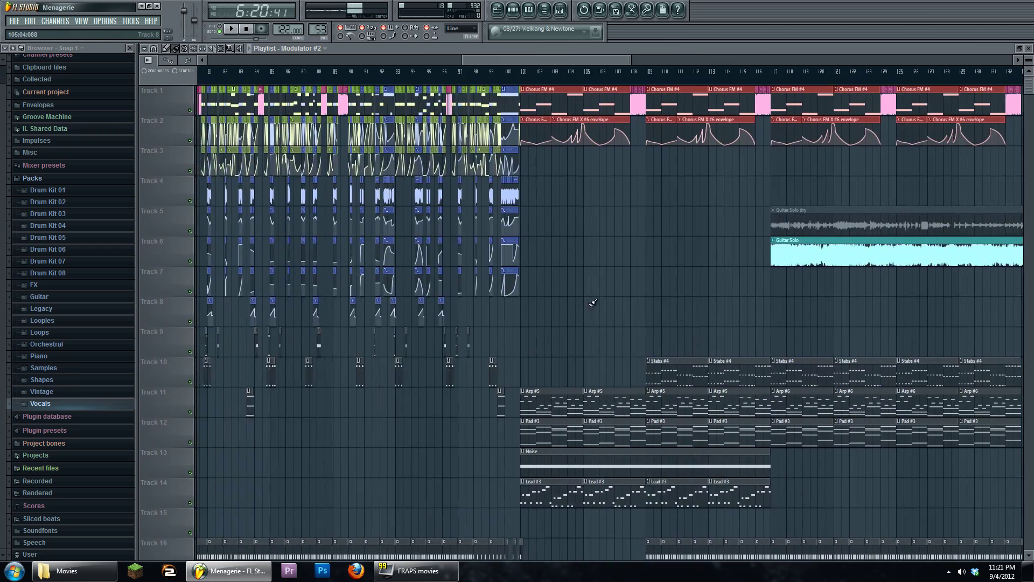
pyautogui.moveTo(778, 323); pyautogui.dragTo(583, 310)
pyautogui.click(506, 82)
pyautogui.press('space')
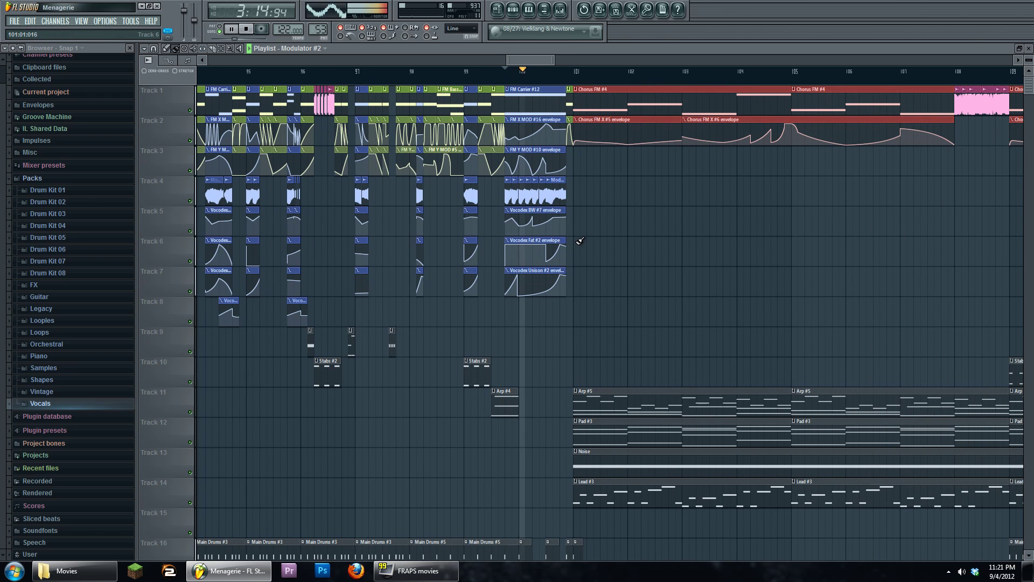
# Step: Play the vocoder lead-in to the second bass break around bar 150, then stop playback
pyautogui.scroll(-6, 575, 240)
pyautogui.moveTo(660, 224); pyautogui.dragTo(56, 221)
pyautogui.click(342, 81)
pyautogui.moveTo(360, 218); pyautogui.dragTo(506, 229)
pyautogui.scroll(3, 480, 230)
pyautogui.scroll(2, 479, 230)
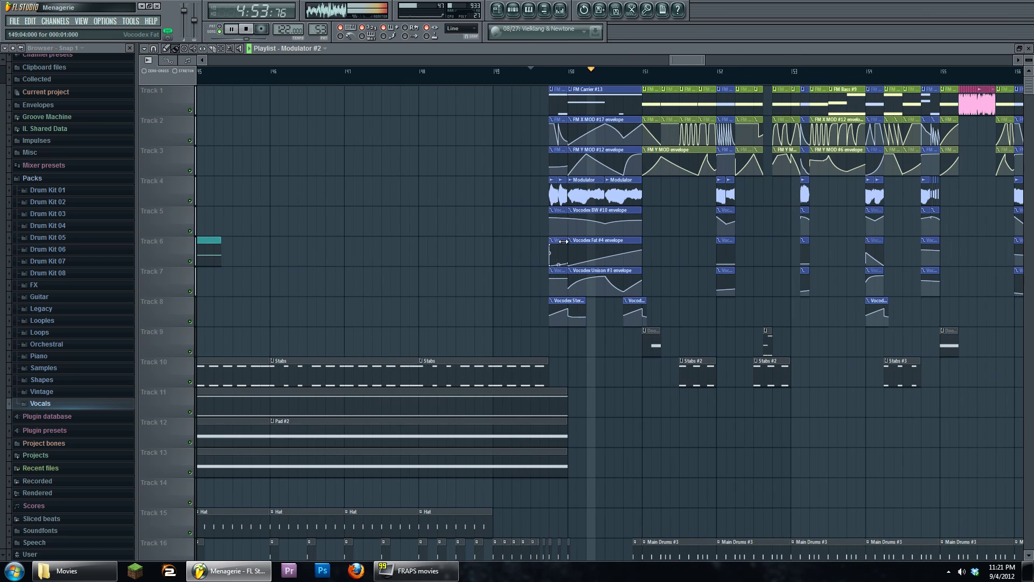
pyautogui.click(233, 31)
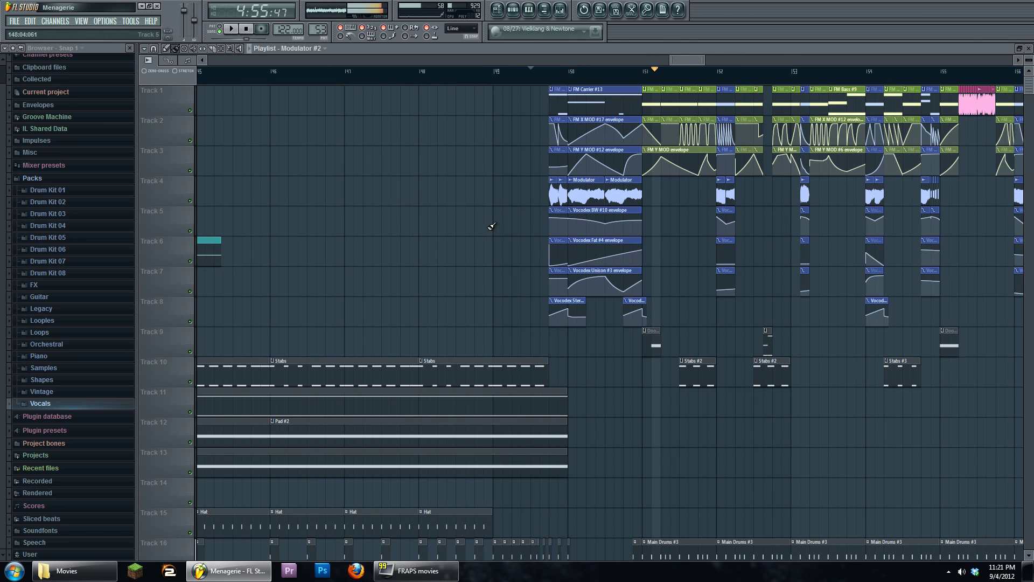
# Step: Look over the chorus and Guitar Solo section and set the playback position near the start of the solo
pyautogui.scroll(-5, 399, 239)
pyautogui.moveTo(356, 199); pyautogui.dragTo(806, 210)
pyautogui.hscroll(-6, 805, 210)
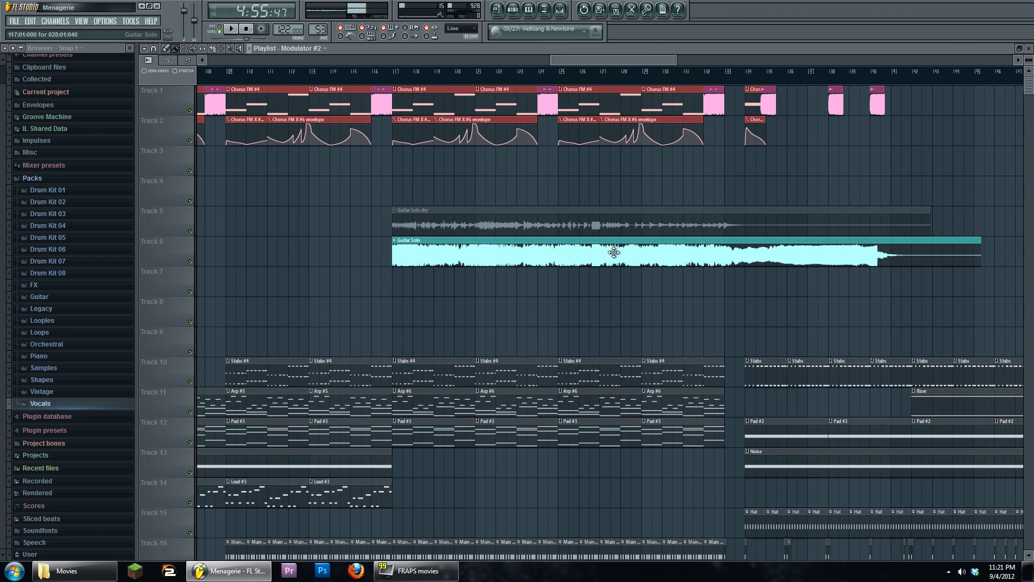
pyautogui.scroll(-2, 614, 252)
pyautogui.scroll(-4, 614, 252)
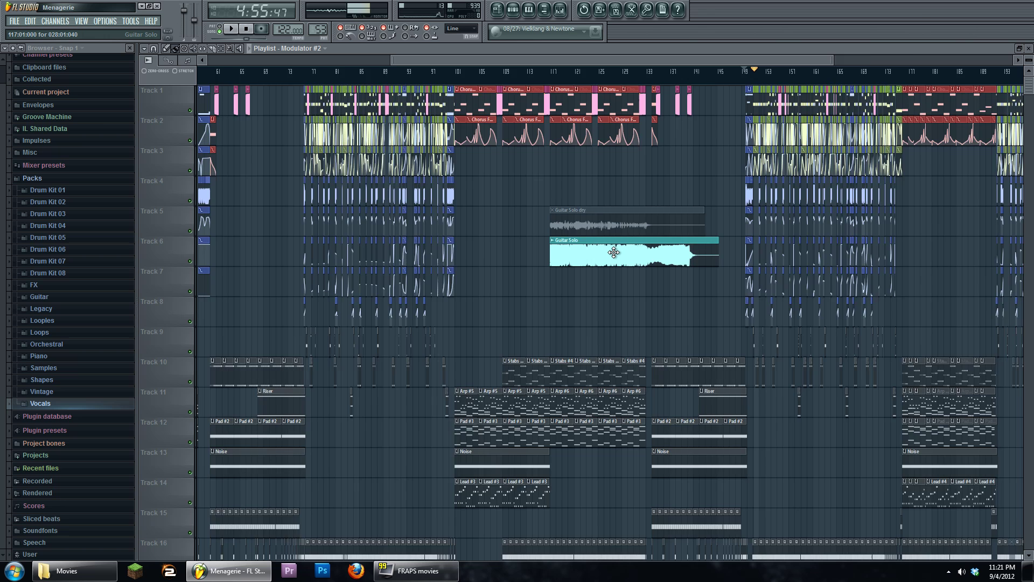
pyautogui.click(587, 72)
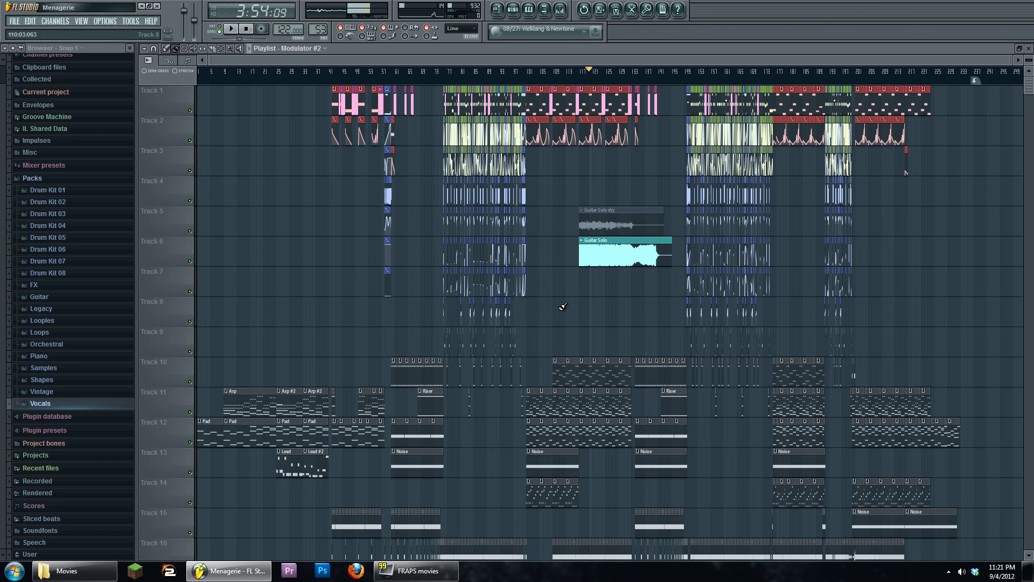
# Step: Look over the lower tracks and the end of the song, returning to the full arrangement view
pyautogui.scroll(-3, 590, 327)
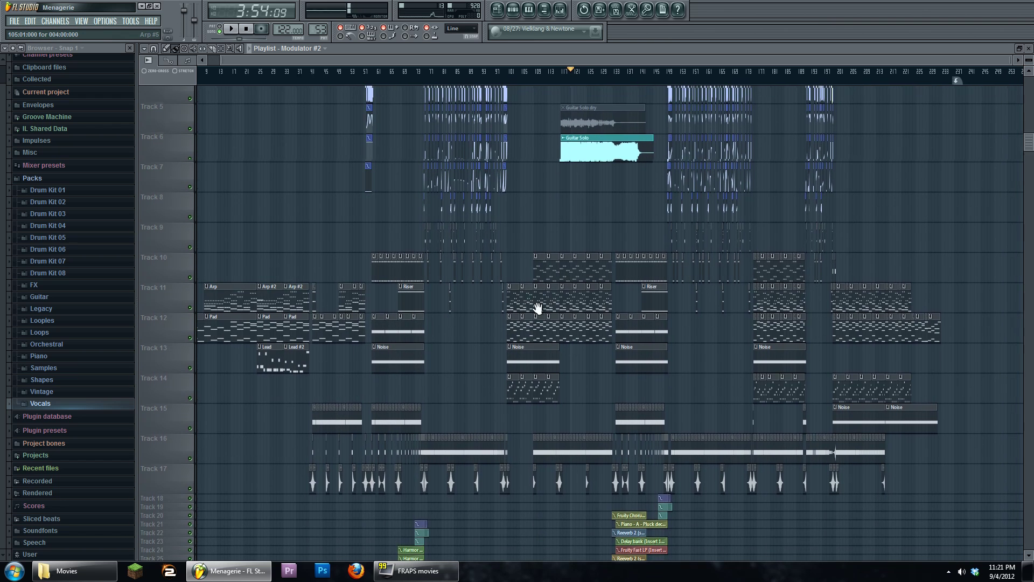
pyautogui.scroll(3, 526, 293)
pyautogui.moveTo(589, 457); pyautogui.dragTo(599, 428)
pyautogui.moveTo(570, 298); pyautogui.dragTo(446, 322)
pyautogui.hscroll(6, 446, 322)
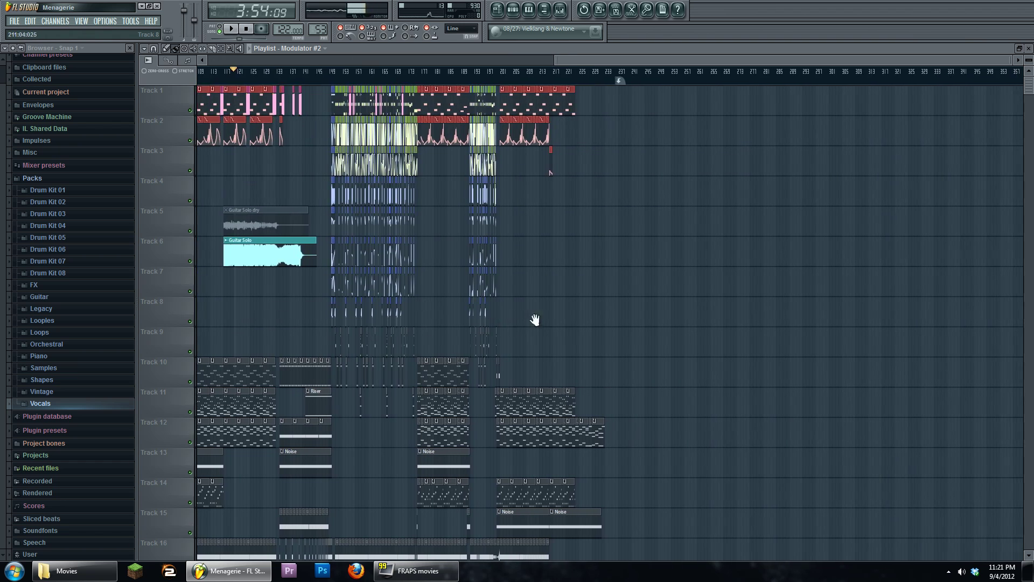
pyautogui.hscroll(-12, 495, 306)
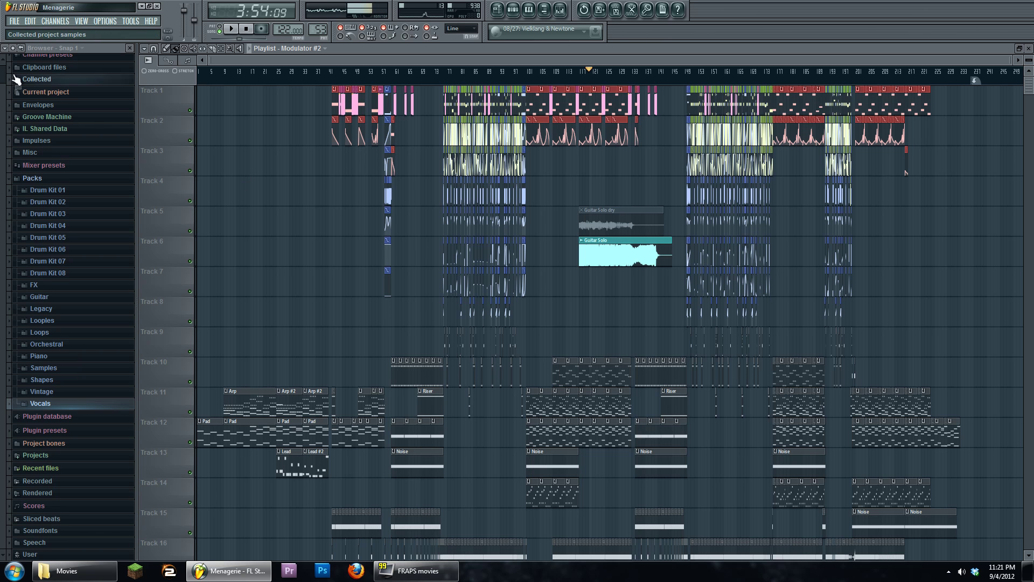
# Step: Collapse the Packs folder in the browser and switch the step sequencer's channel filter to Unsorted before hiding it
pyautogui.scroll(2, 67, 193)
pyautogui.click(67, 196)
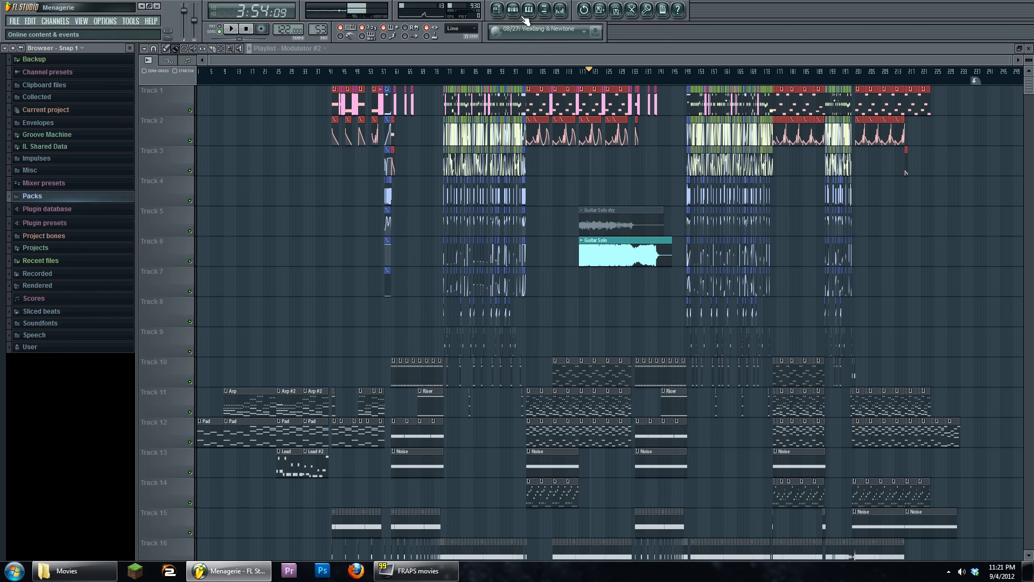
pyautogui.click(513, 9)
pyautogui.click(538, 554)
pyautogui.click(542, 550)
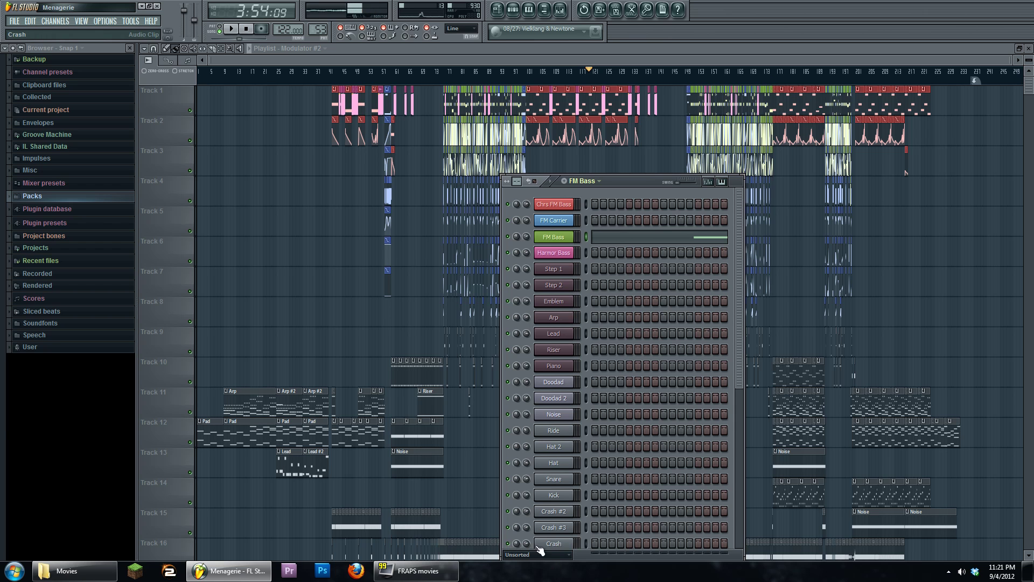
pyautogui.scroll(-4, 602, 454)
pyautogui.scroll(4, 602, 454)
pyautogui.press('F6')
# Step: Set the playback position at the start of the second bass break, around bar 150
pyautogui.hscroll(1, 598, 161)
pyautogui.scroll(8, 614, 171)
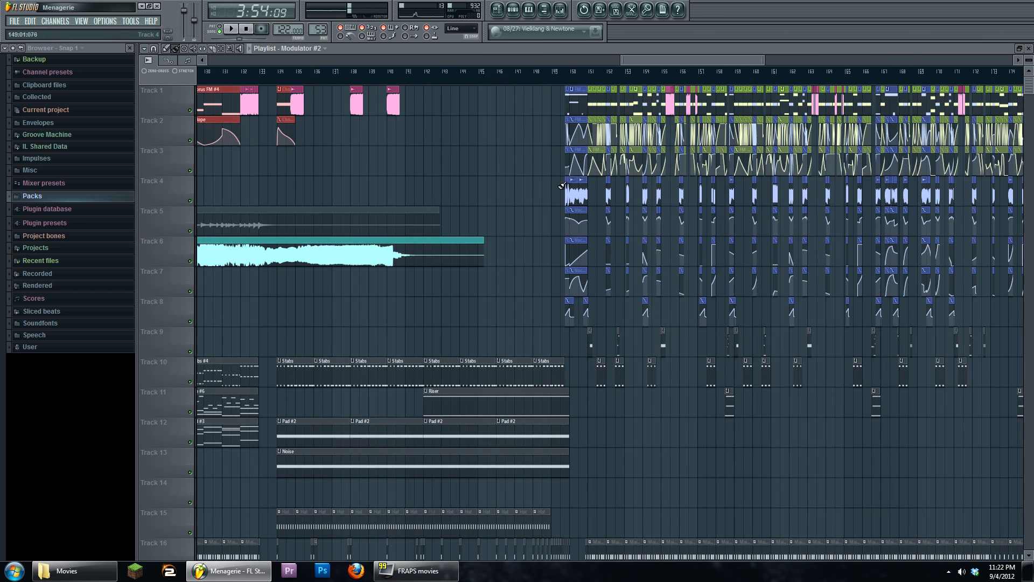
pyautogui.click(572, 74)
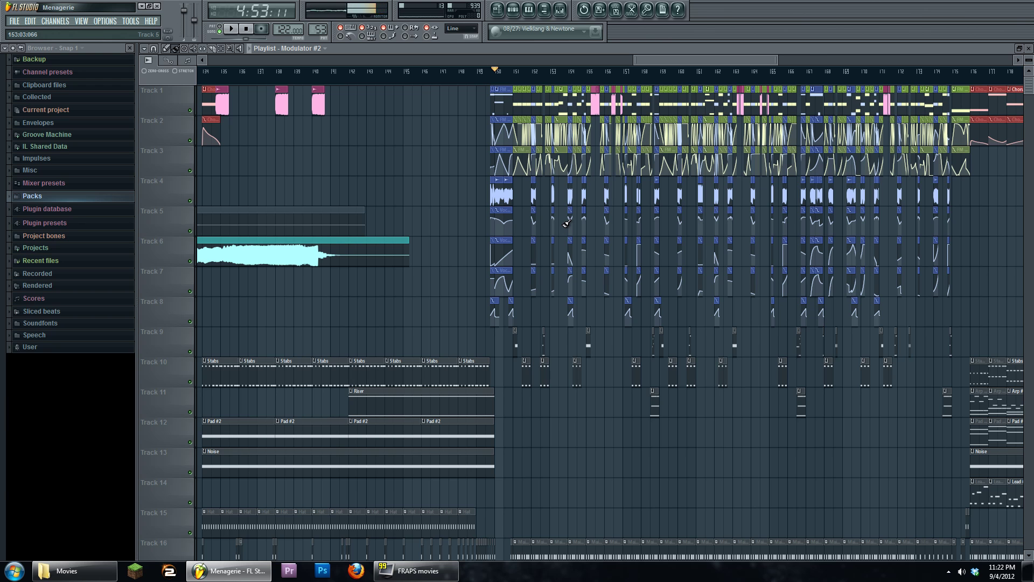
# Step: Look over the arrangement from the second bass break through the chorus to the end of the song
pyautogui.scroll(-5, 567, 222)
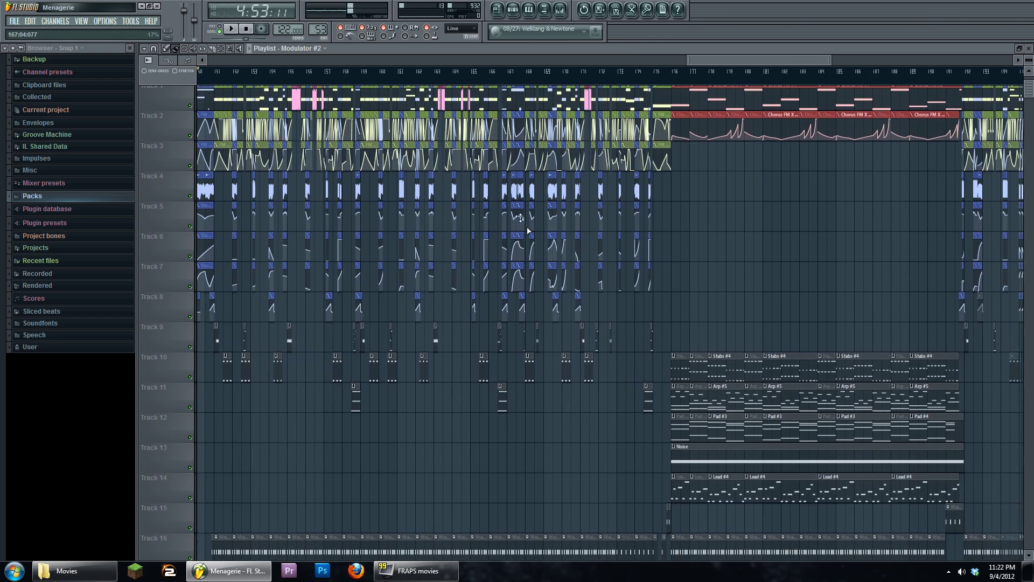
pyautogui.moveTo(645, 235); pyautogui.dragTo(521, 323)
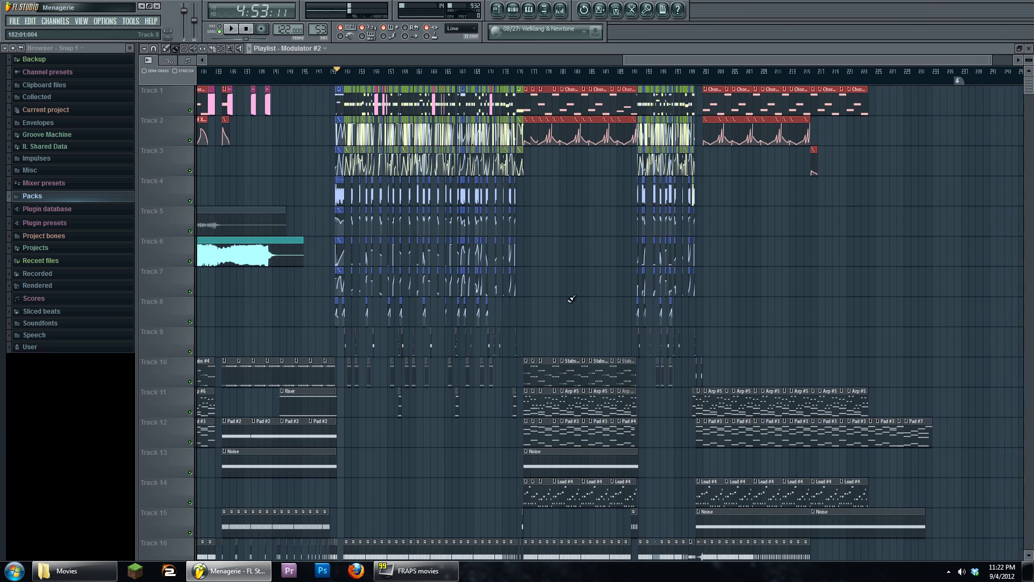
pyautogui.moveTo(608, 317); pyautogui.dragTo(512, 291)
pyautogui.moveTo(682, 277); pyautogui.dragTo(633, 272)
pyautogui.hscroll(-5, 469, 226)
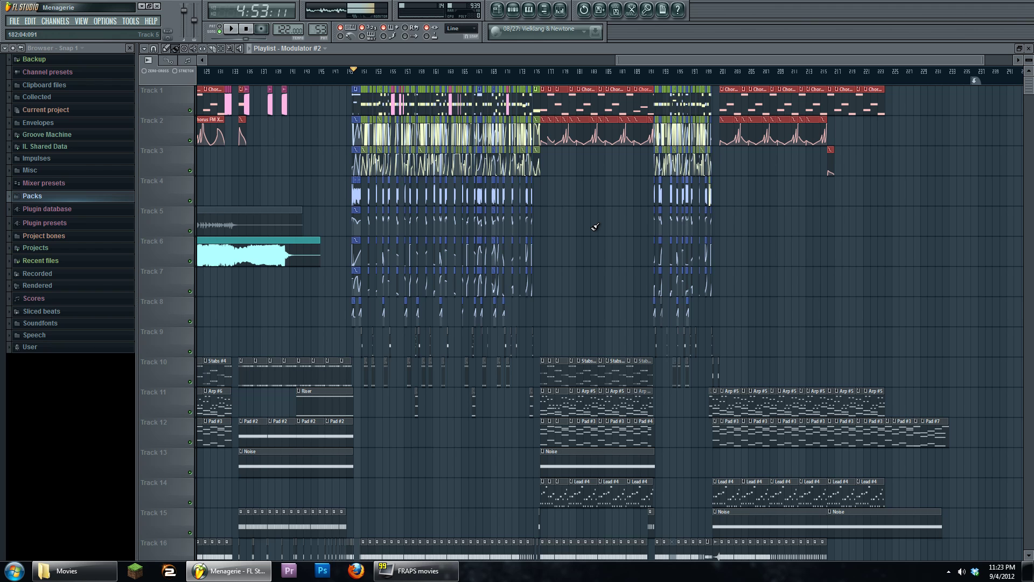
# Step: Examine the vocoder and FM automation clips in the second and final bass breaks, then return to the full arrangement
pyautogui.scroll(8, 595, 226)
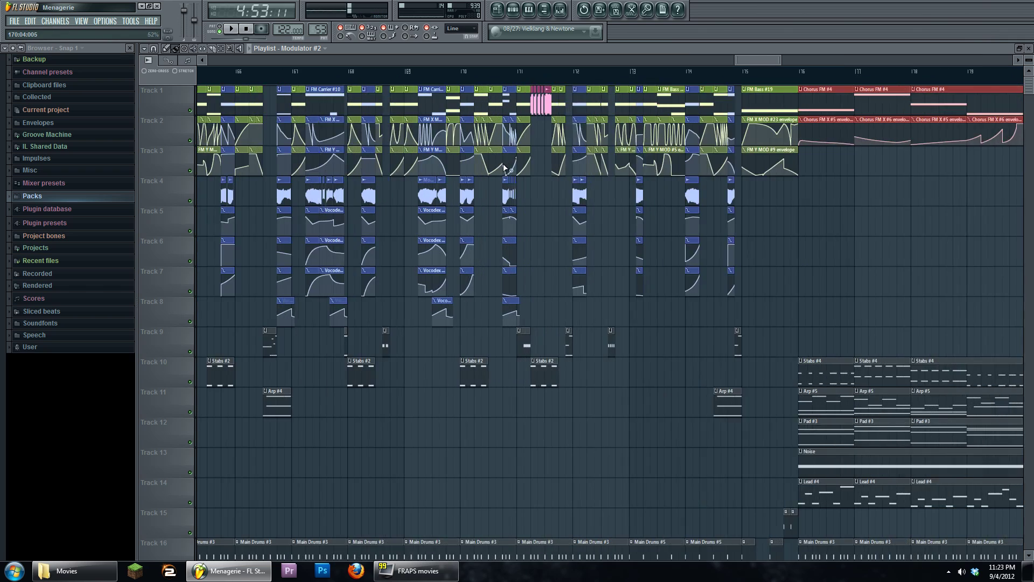
pyautogui.scroll(-8, 787, 252)
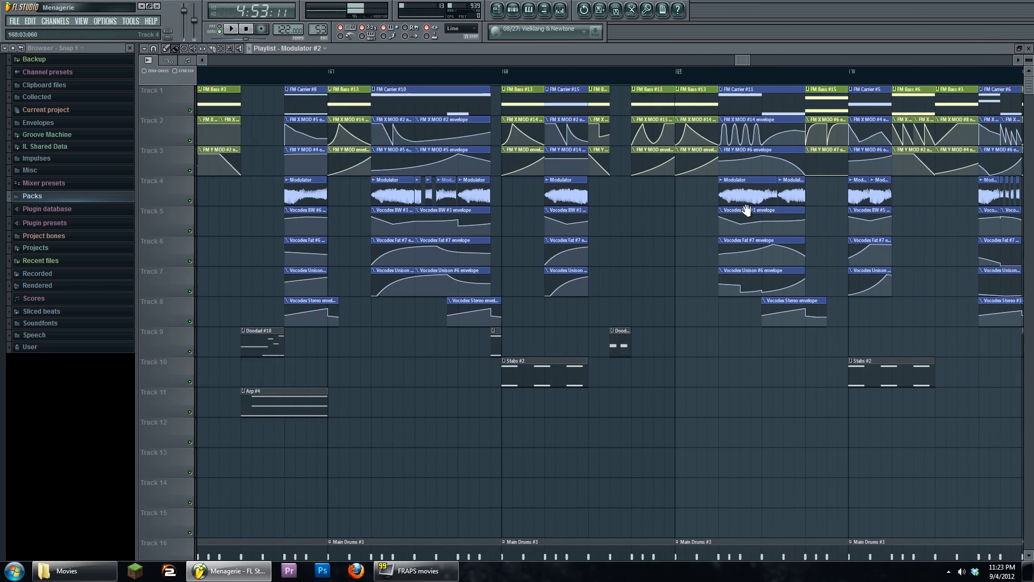
pyautogui.hscroll(8, 627, 208)
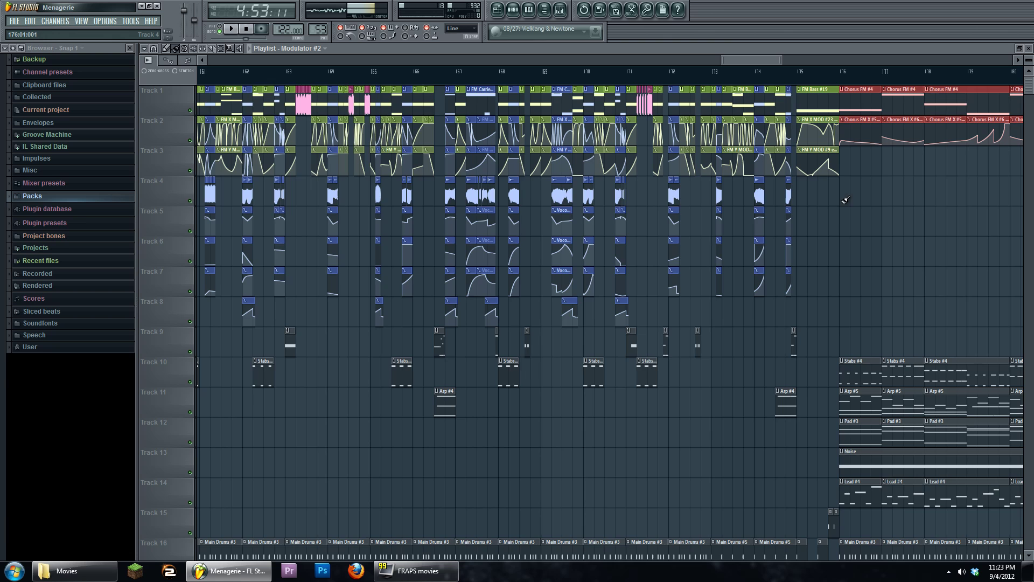
pyautogui.hscroll(12, 634, 233)
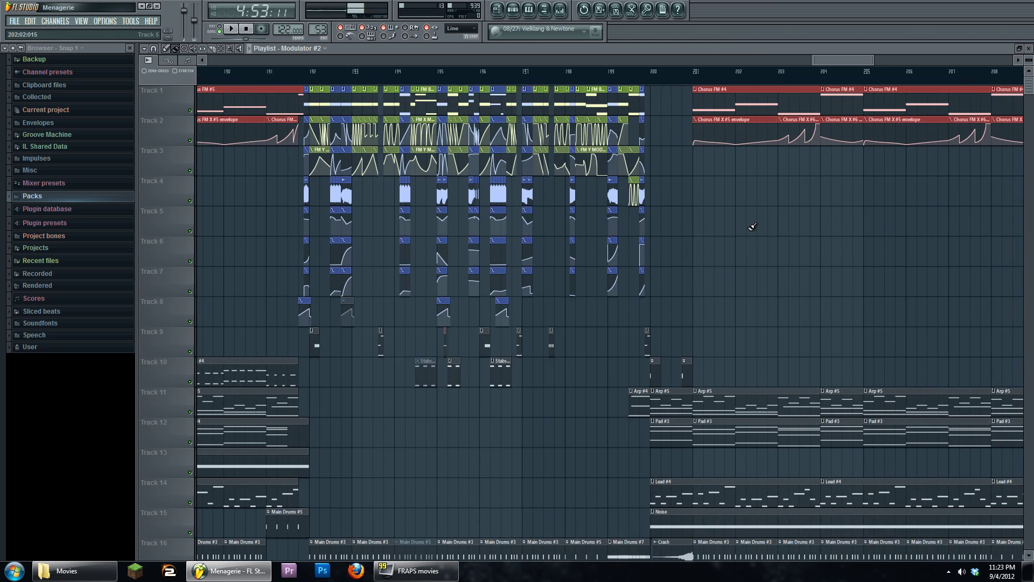
pyautogui.hscroll(-2, 647, 339)
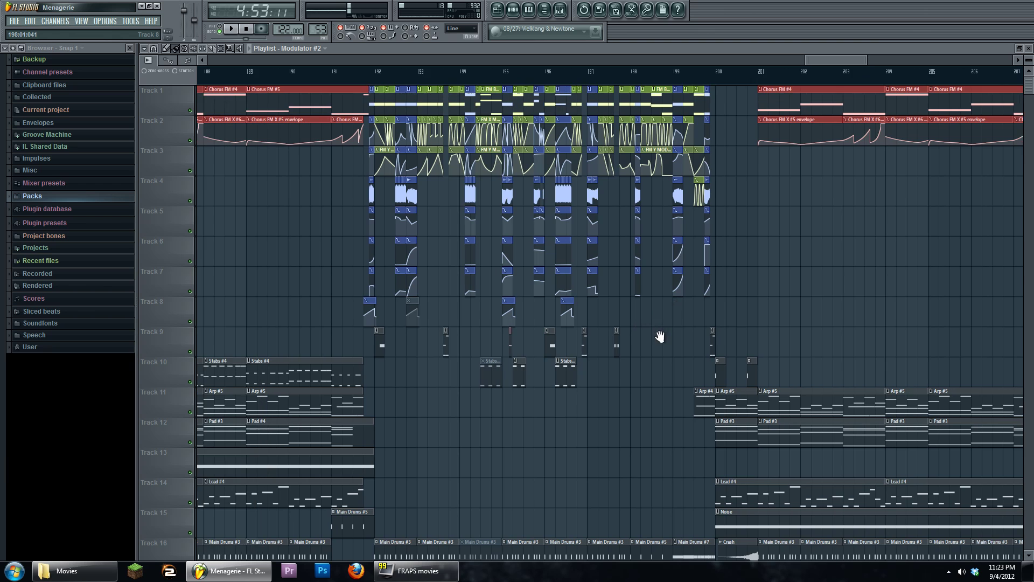
pyautogui.scroll(-5, 707, 323)
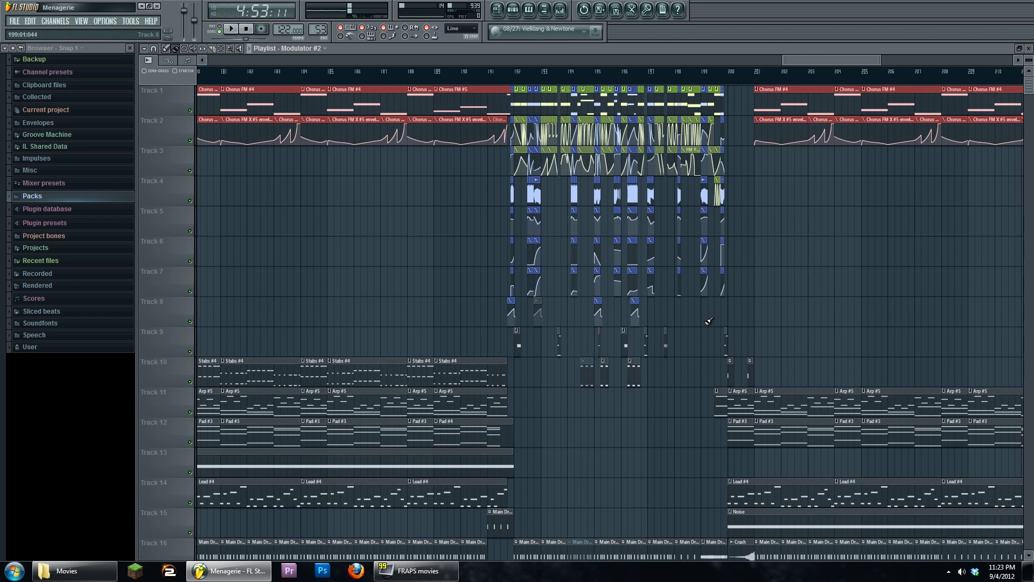
pyautogui.scroll(-3, 616, 297)
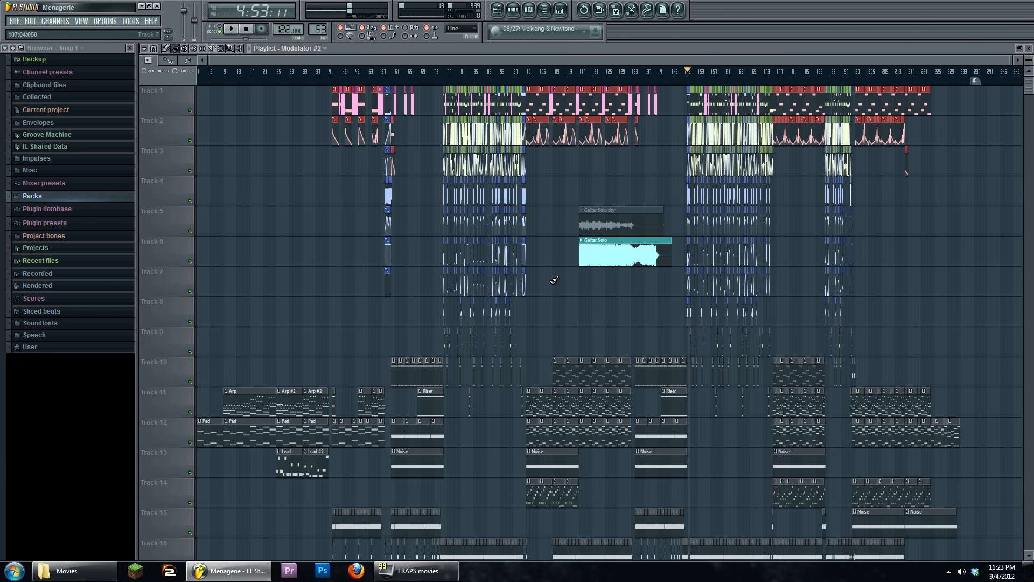
pyautogui.moveTo(631, 309); pyautogui.dragTo(600, 344)
# Step: Show the mixer's Master track and its Edison recorder, moving both windows higher over the playlist
pyautogui.click(560, 9)
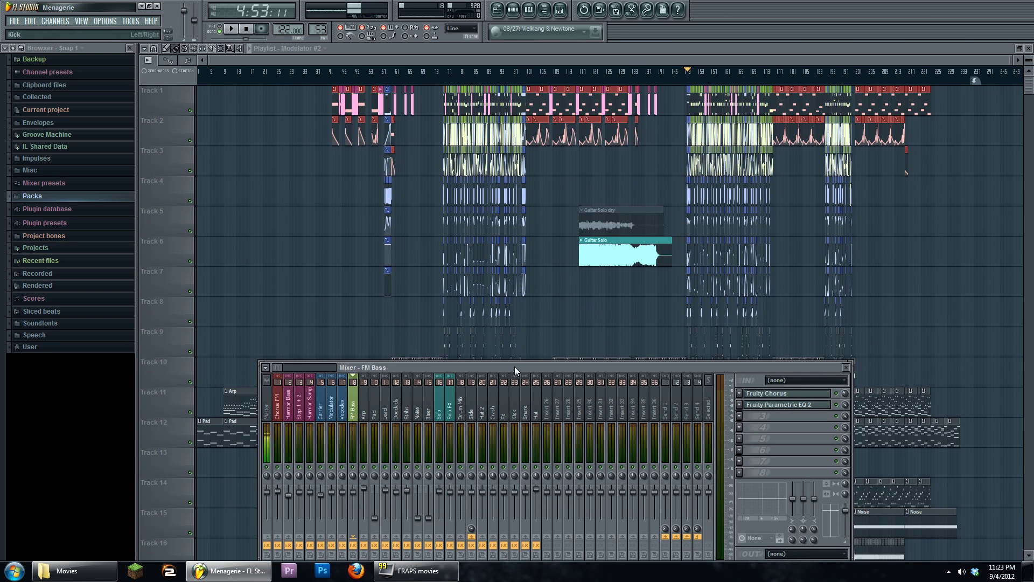
pyautogui.moveTo(514, 367); pyautogui.dragTo(527, 228)
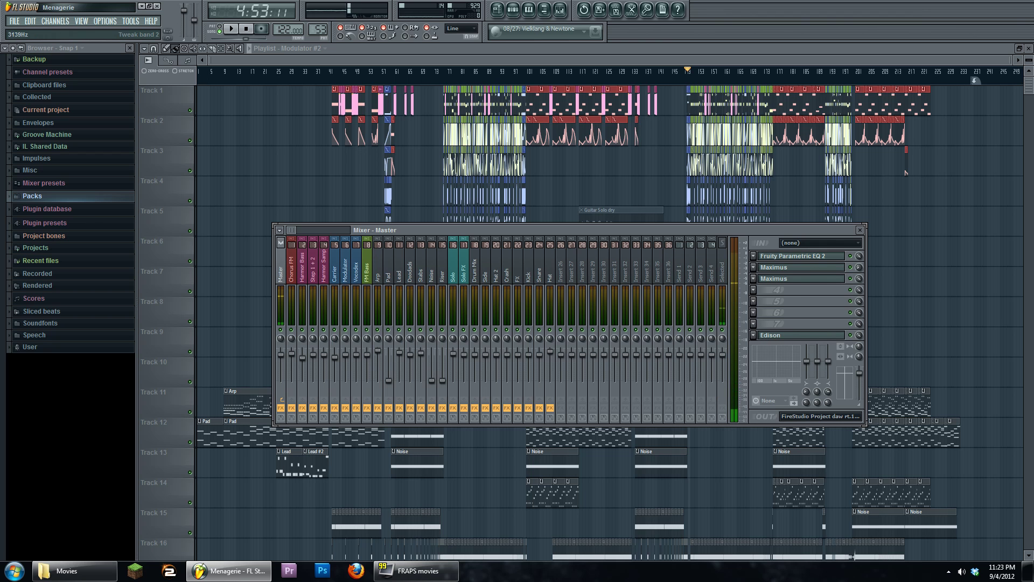
pyautogui.click(794, 335)
pyautogui.click(758, 354)
pyautogui.click(823, 337)
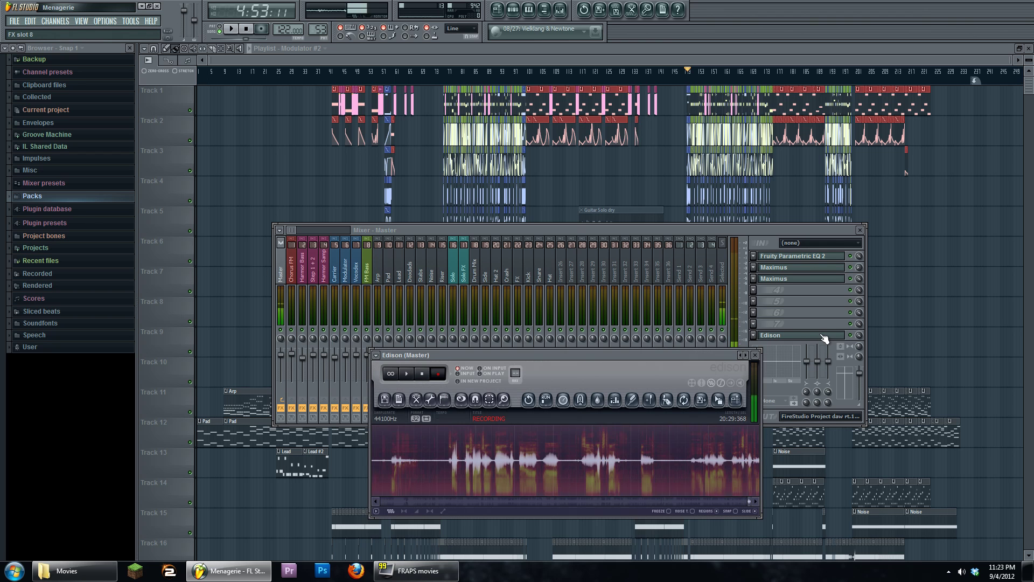
pyautogui.moveTo(661, 353); pyautogui.dragTo(659, 291)
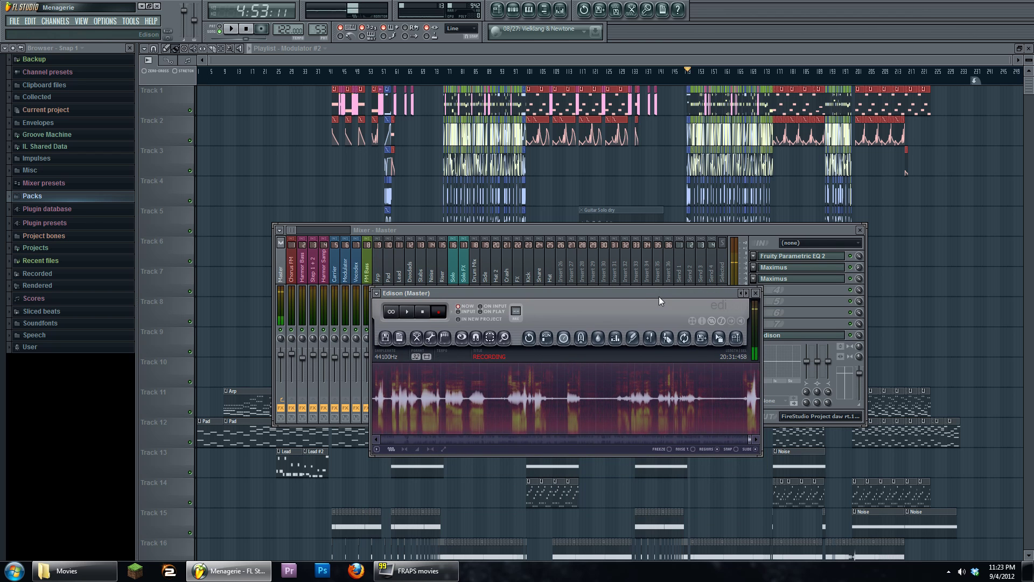